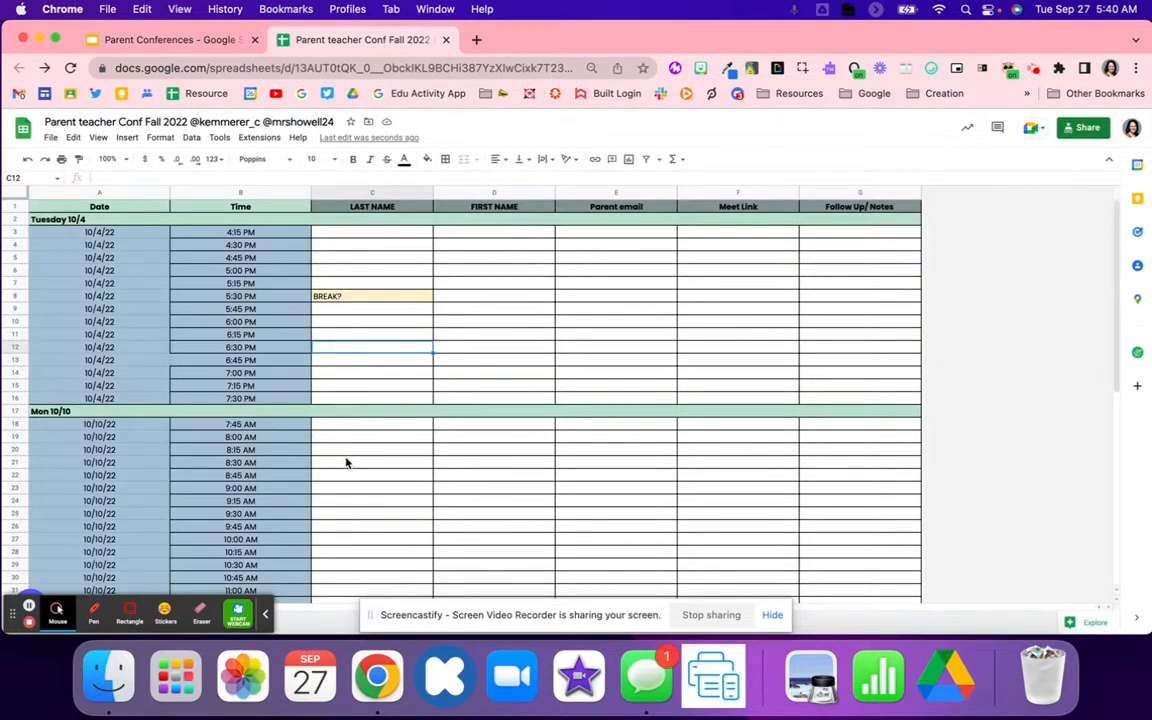
Step: Select the C3 and D3 name cells in the sign-up sheet, then switch to the Parent Conferences slides
left_click(364, 239)
left_click(482, 239)
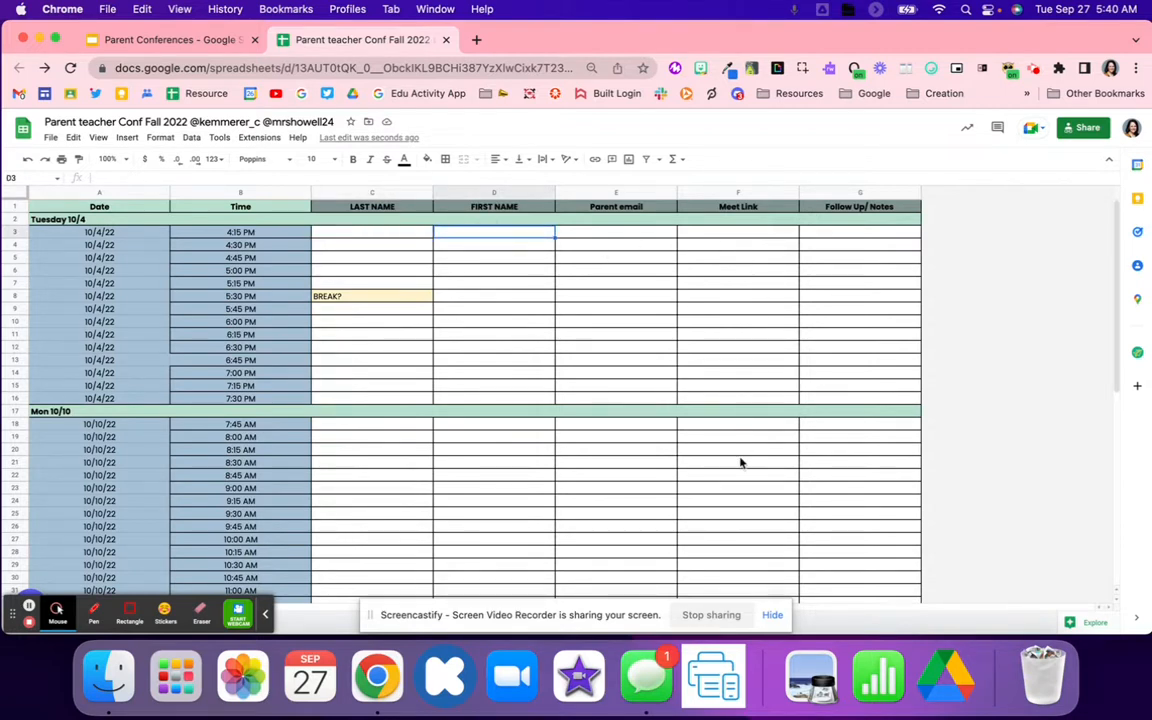
left_click(265, 615)
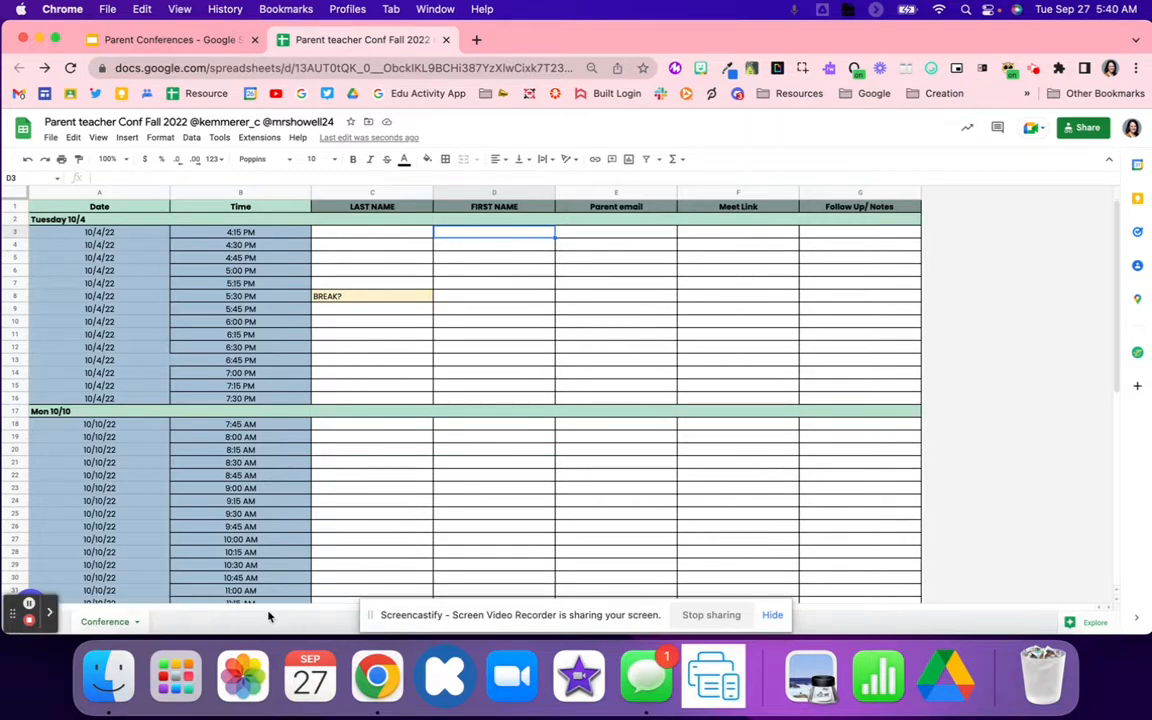
left_click_drag(570, 630, 573, 679)
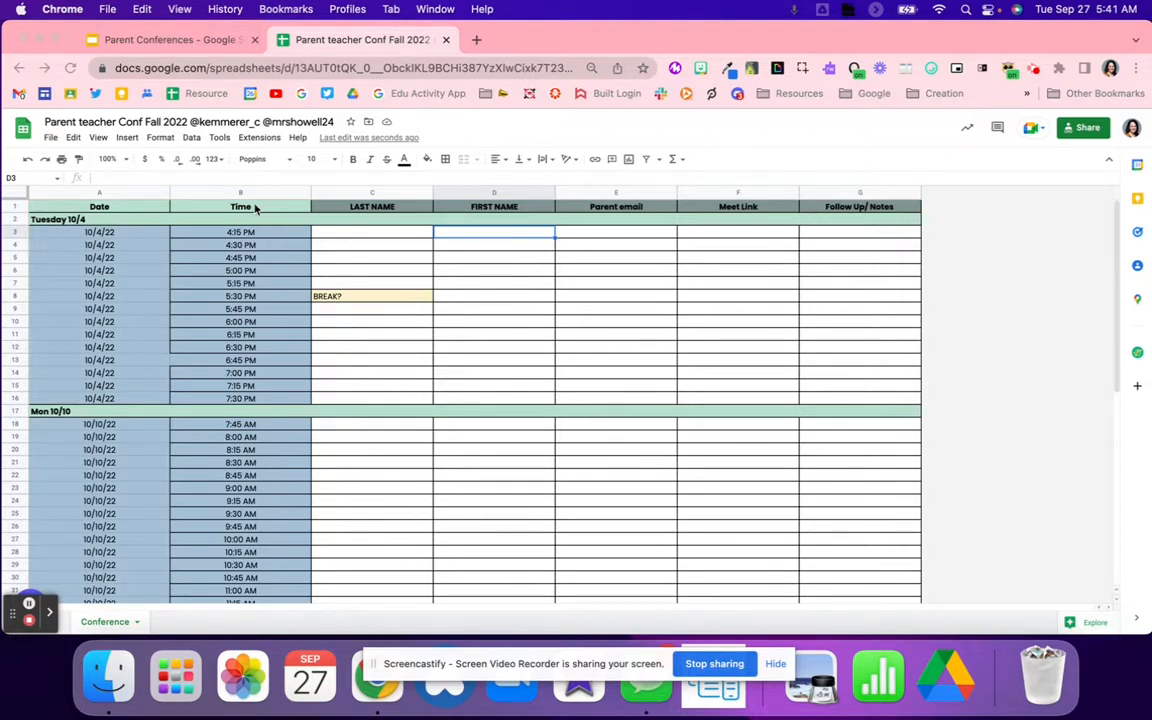
left_click(170, 40)
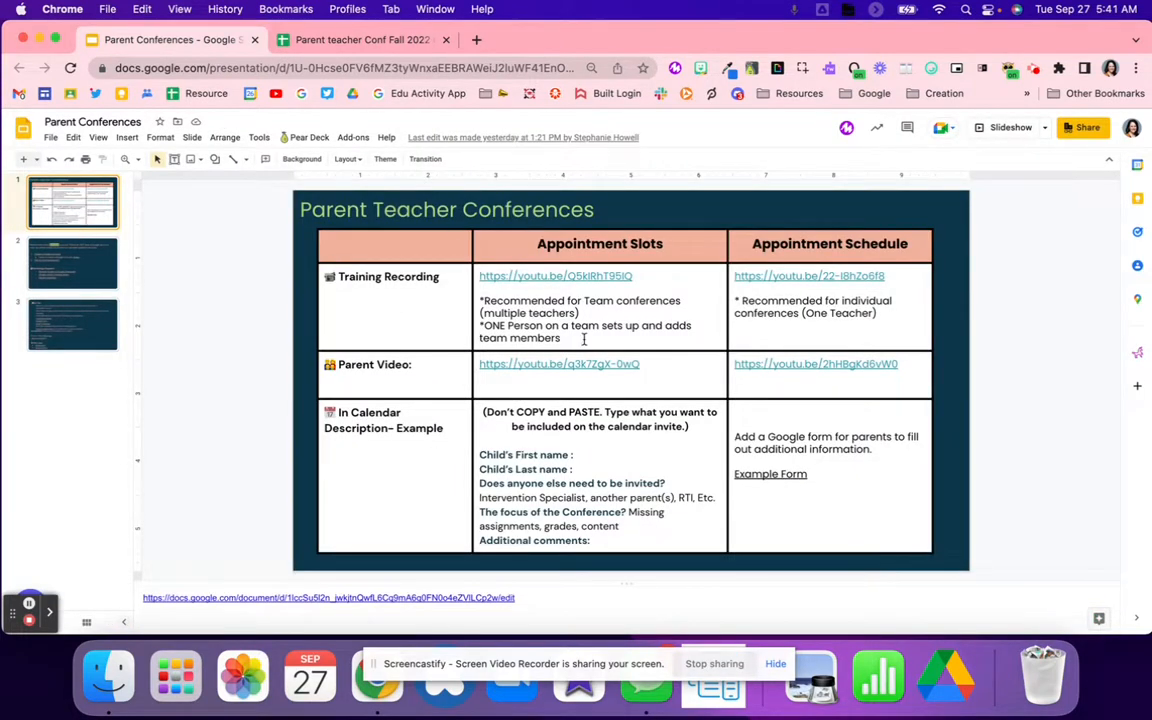
Step: Search for 'google calendar' in a new tab and open Google Calendar from the results
left_click(476, 40)
type("google calendar")
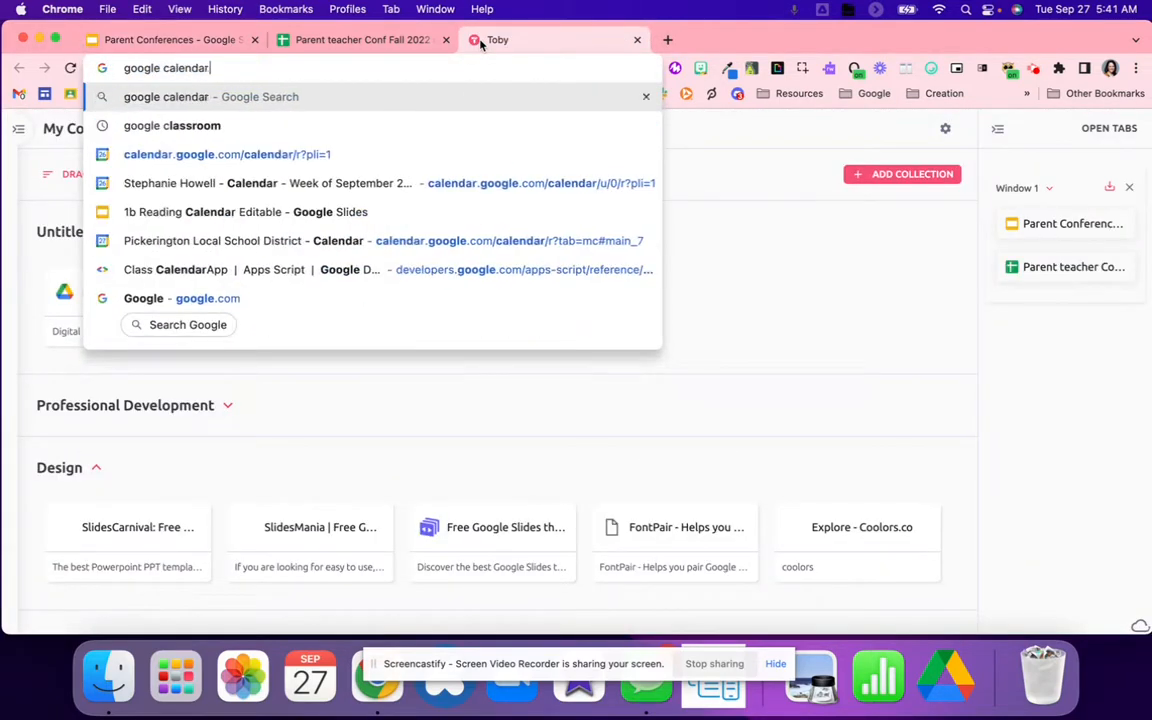
key("Return")
left_click(248, 285)
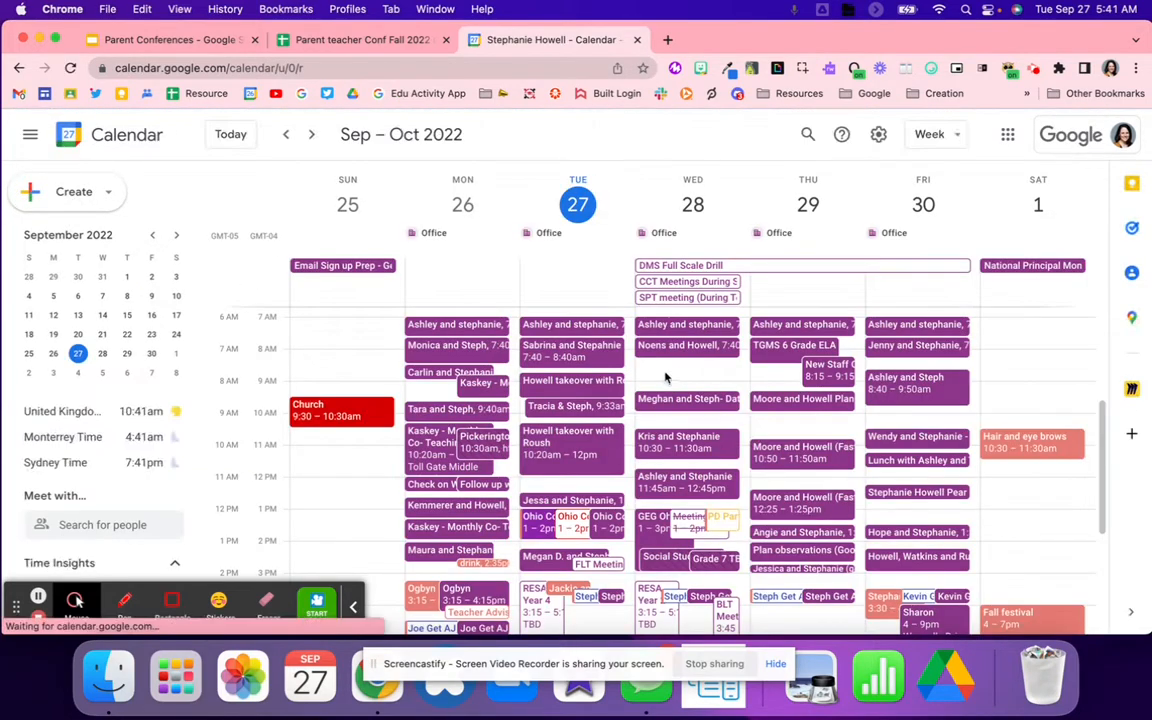
Step: Create a 'Test' event on Wed Sep 28 at 8:30 with Google Meet video conferencing
left_click(690, 368)
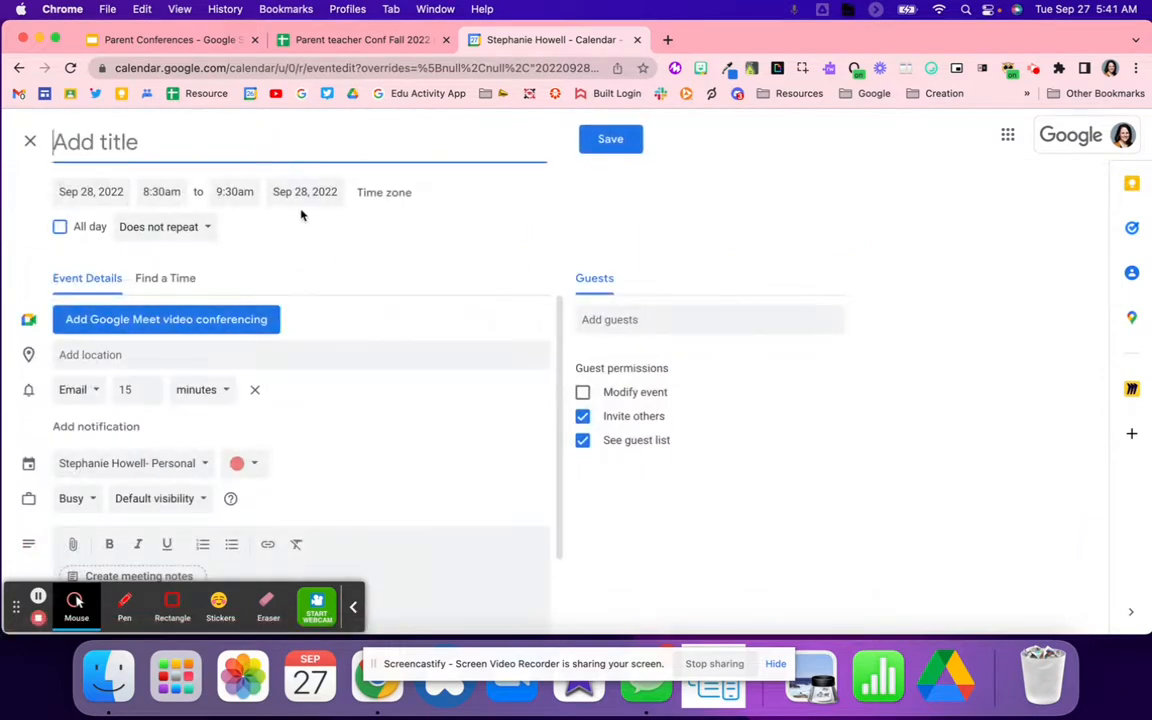
type("Test")
left_click(251, 311)
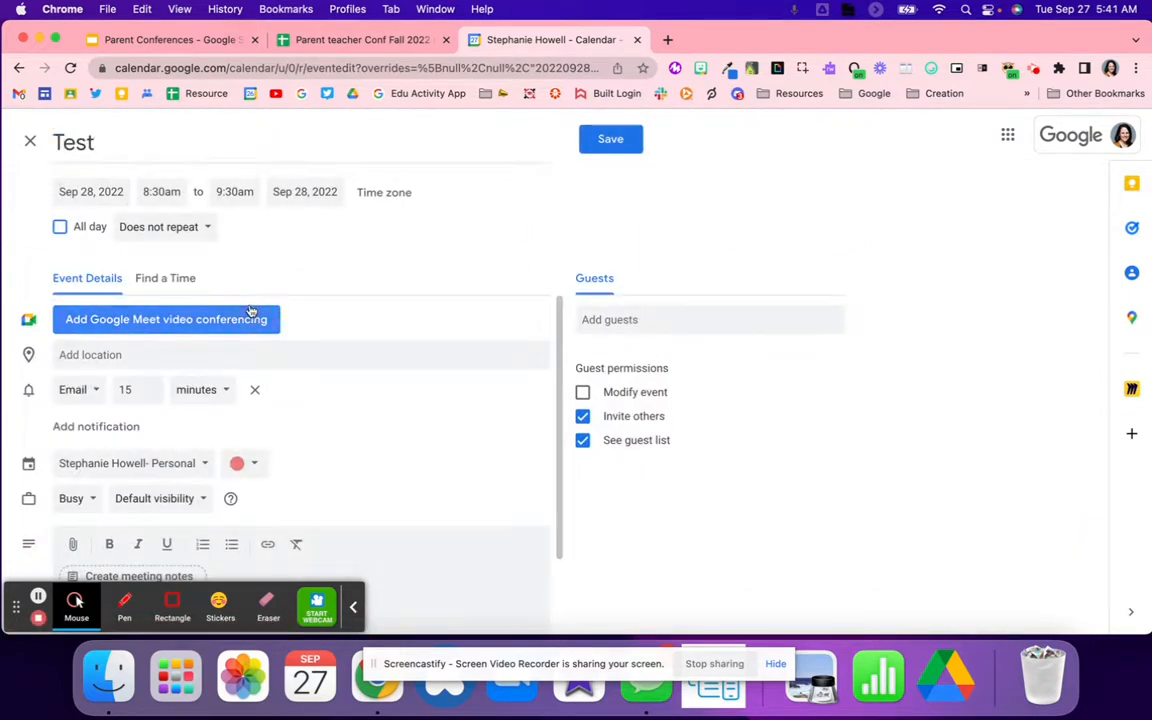
left_click(251, 315)
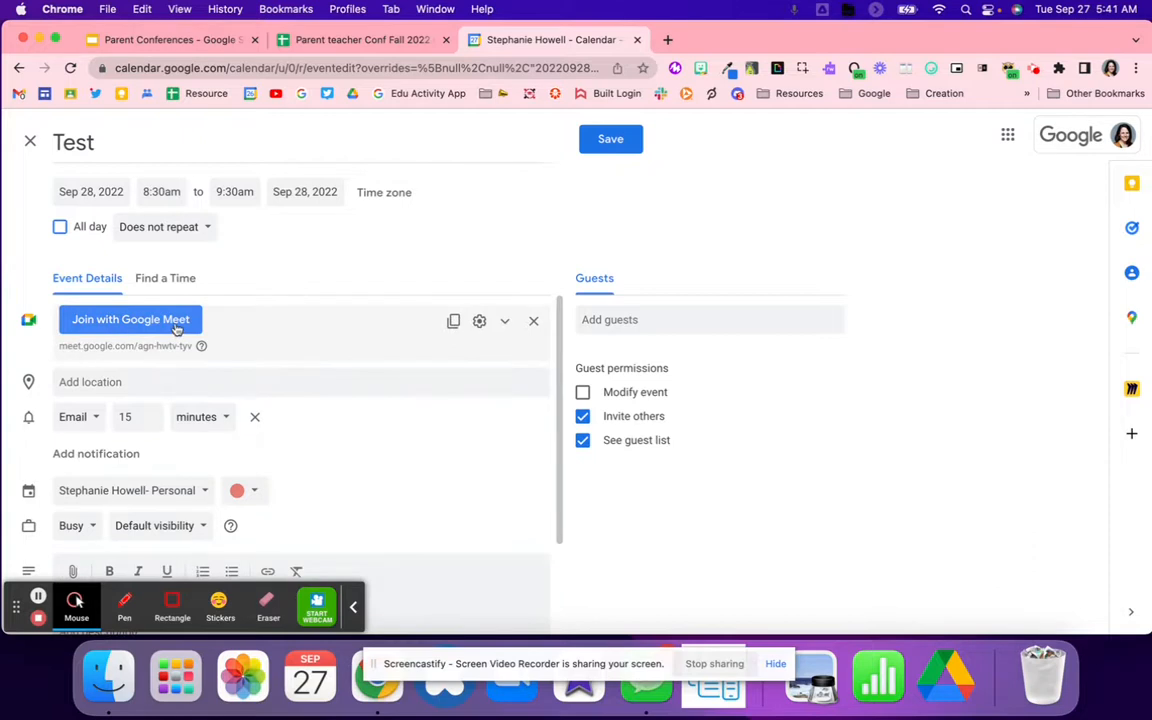
Step: Copy the event's Meet link and return to the conference sheet's cell C3
left_click_drag(195, 351, 56, 356)
left_click(40, 350)
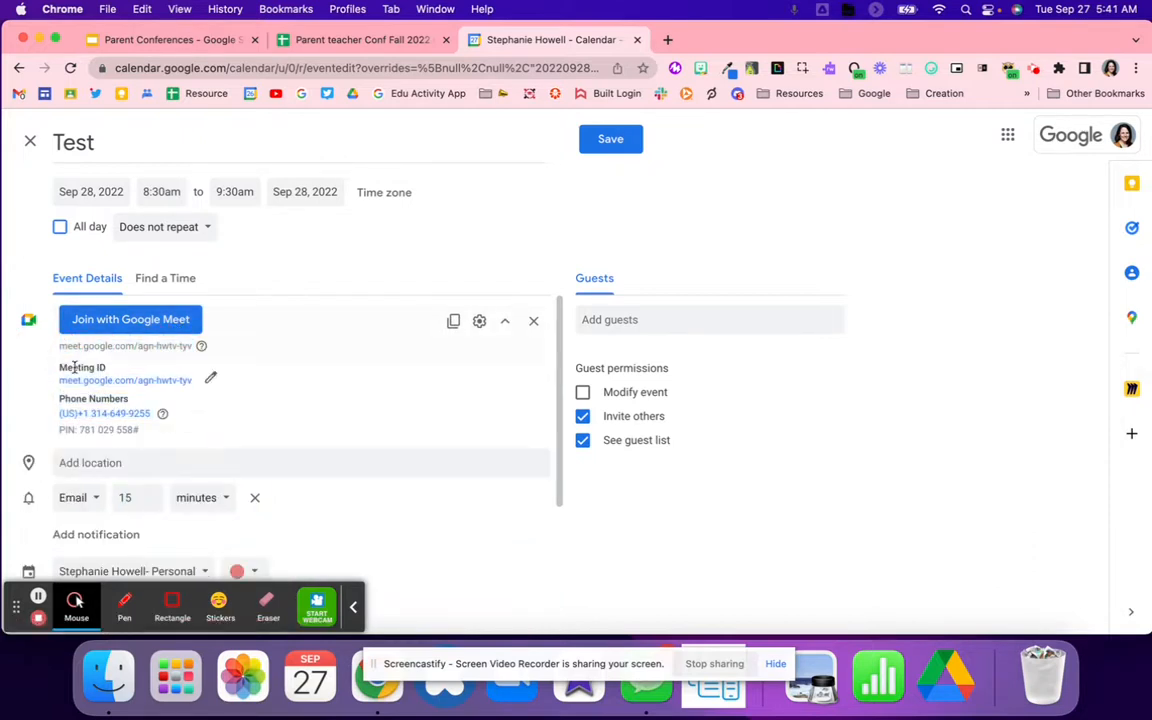
left_click_drag(192, 380, 61, 390)
key("super+c")
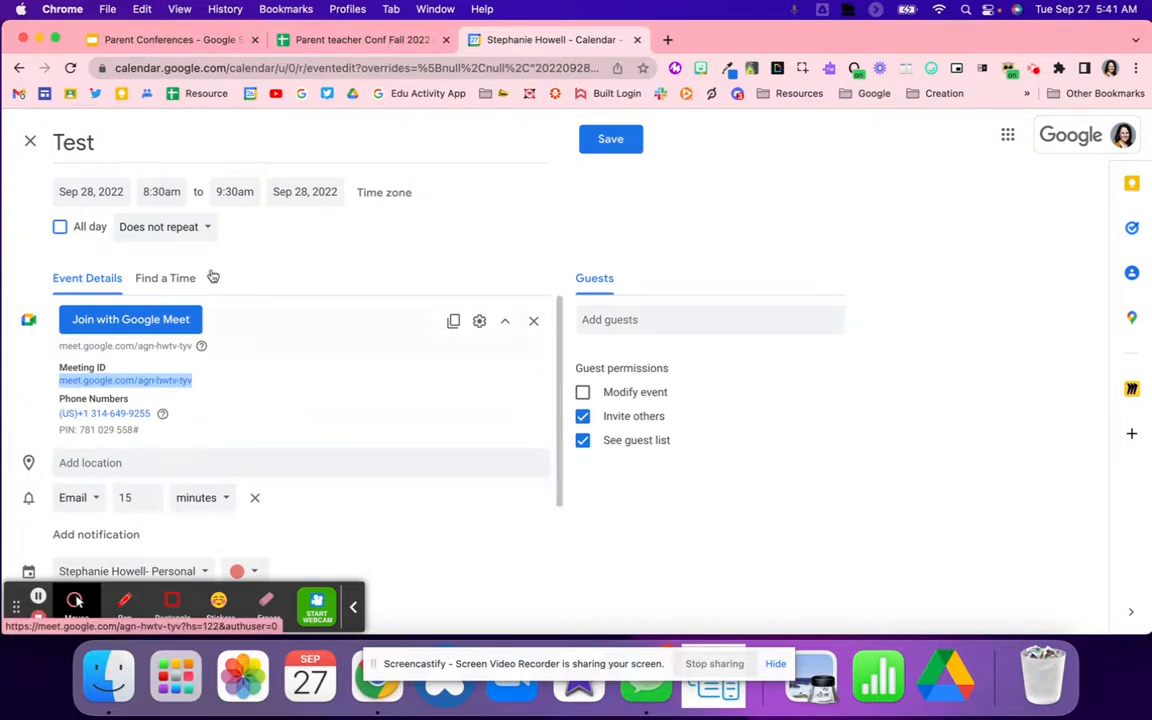
left_click(311, 42)
left_click(392, 238)
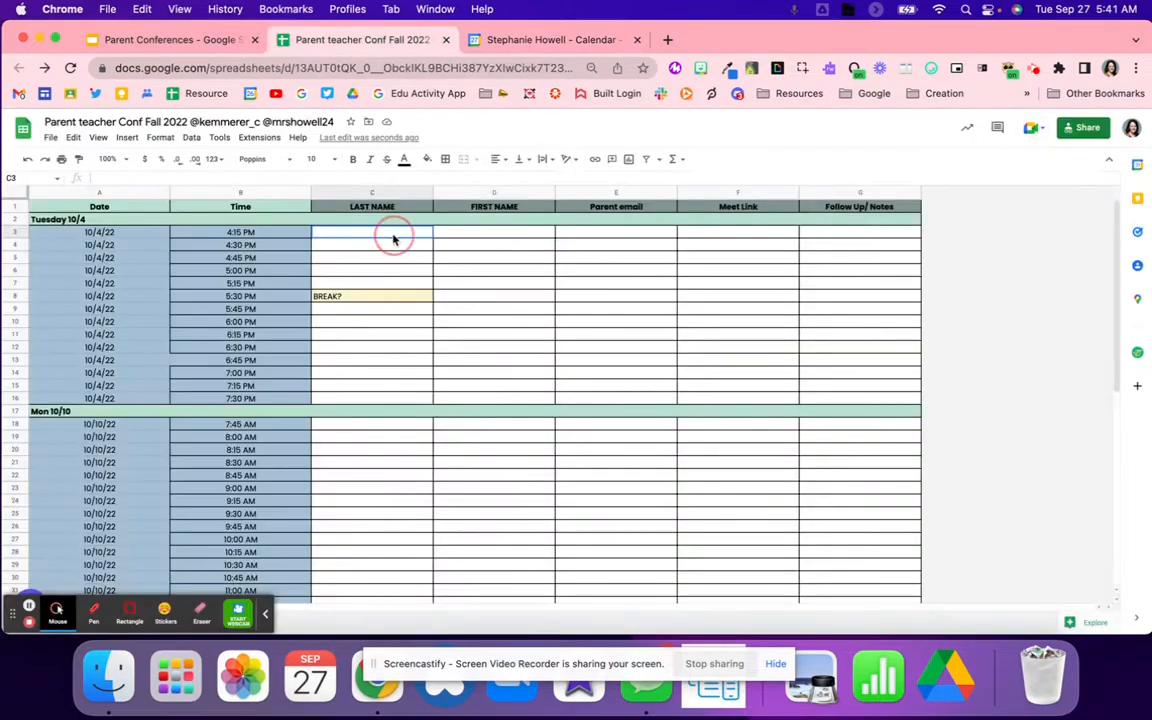
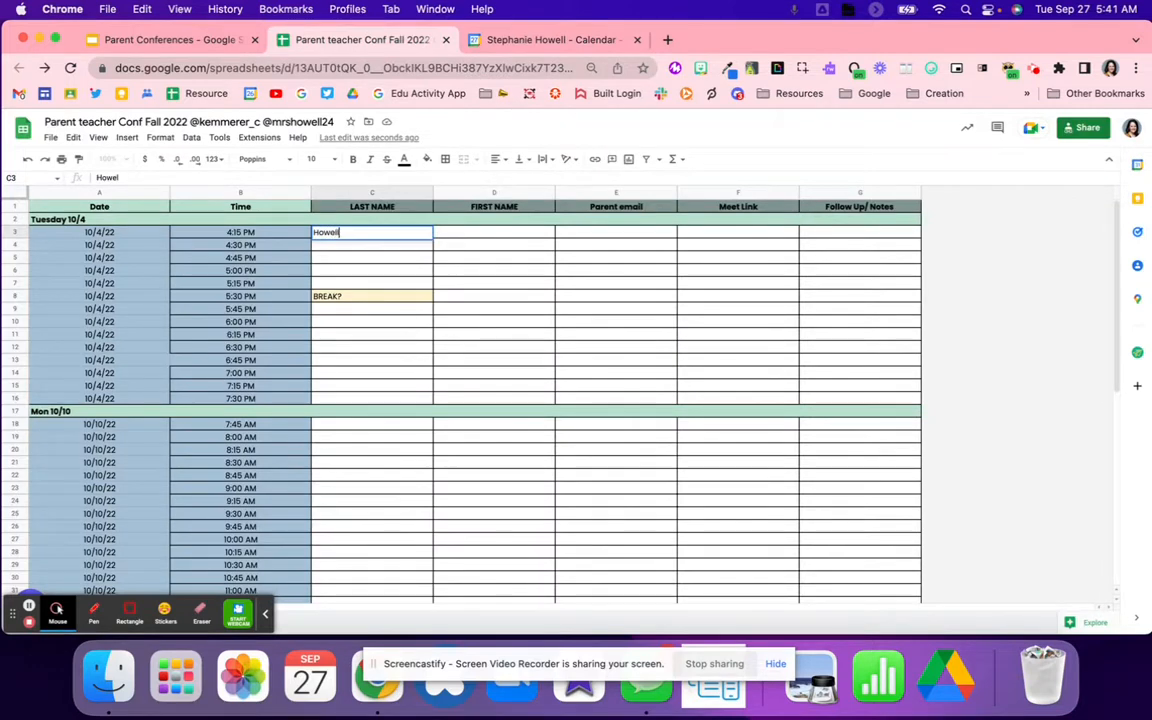
Step: Enter a sample parent's last name, first name and e-mail in row 3, and paste the Meet link into F3
key("Tab")
key("Tab")
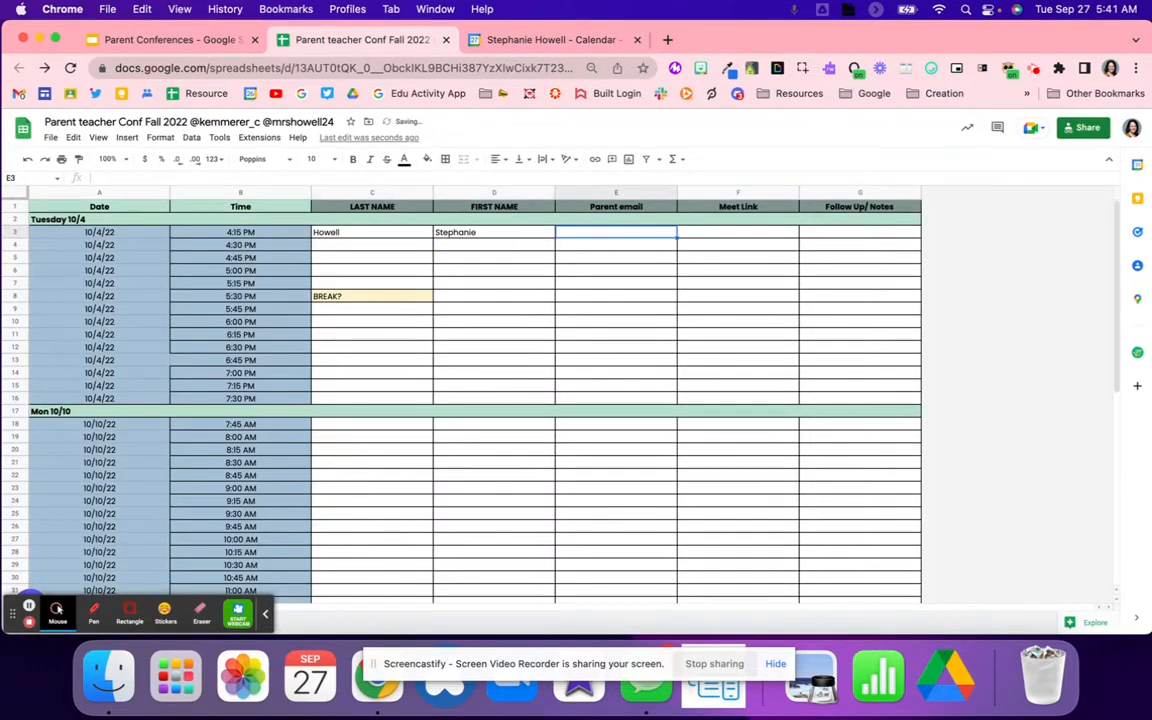
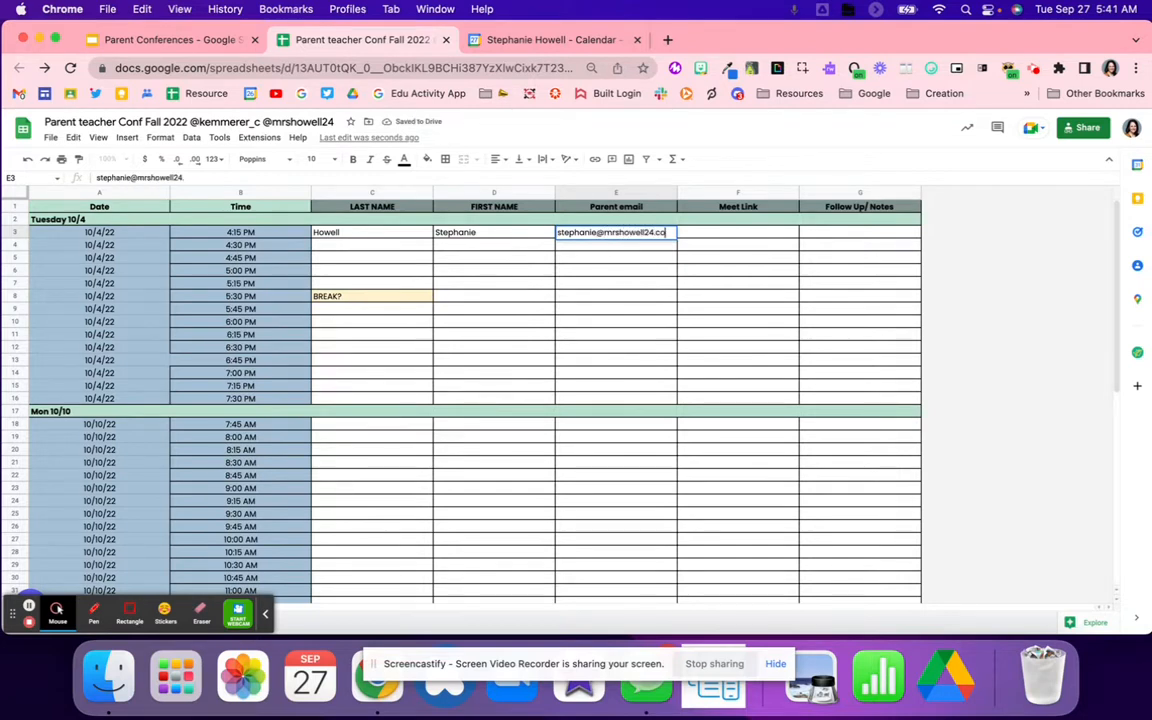
key("Tab")
key("super+v")
left_click(692, 243)
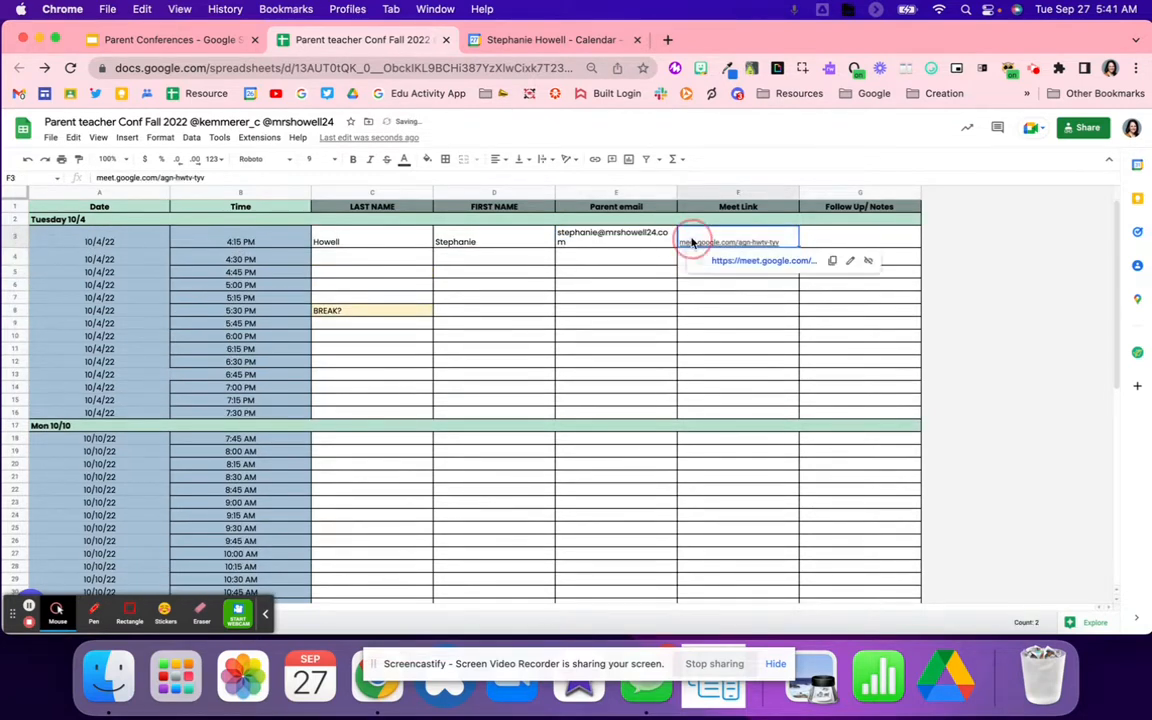
Step: Inspect the Follow Up/ Notes cell G3 and its column actions, then go to the Parent Conferences slides
left_click(874, 241)
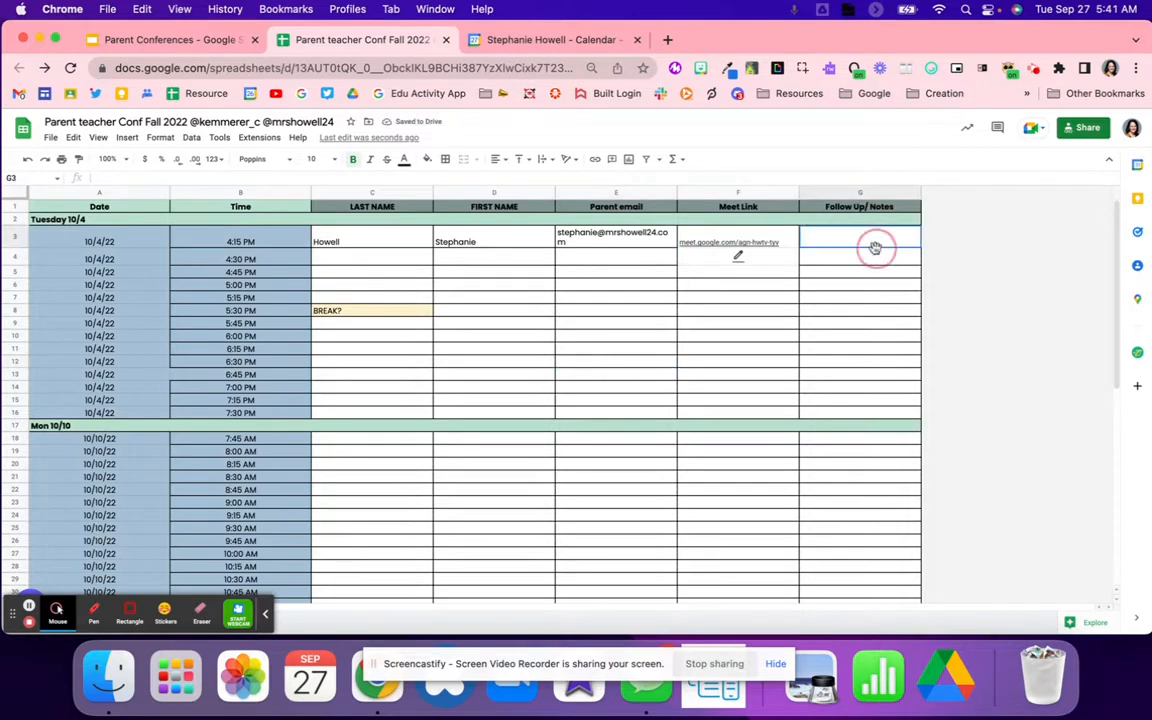
left_click(737, 258)
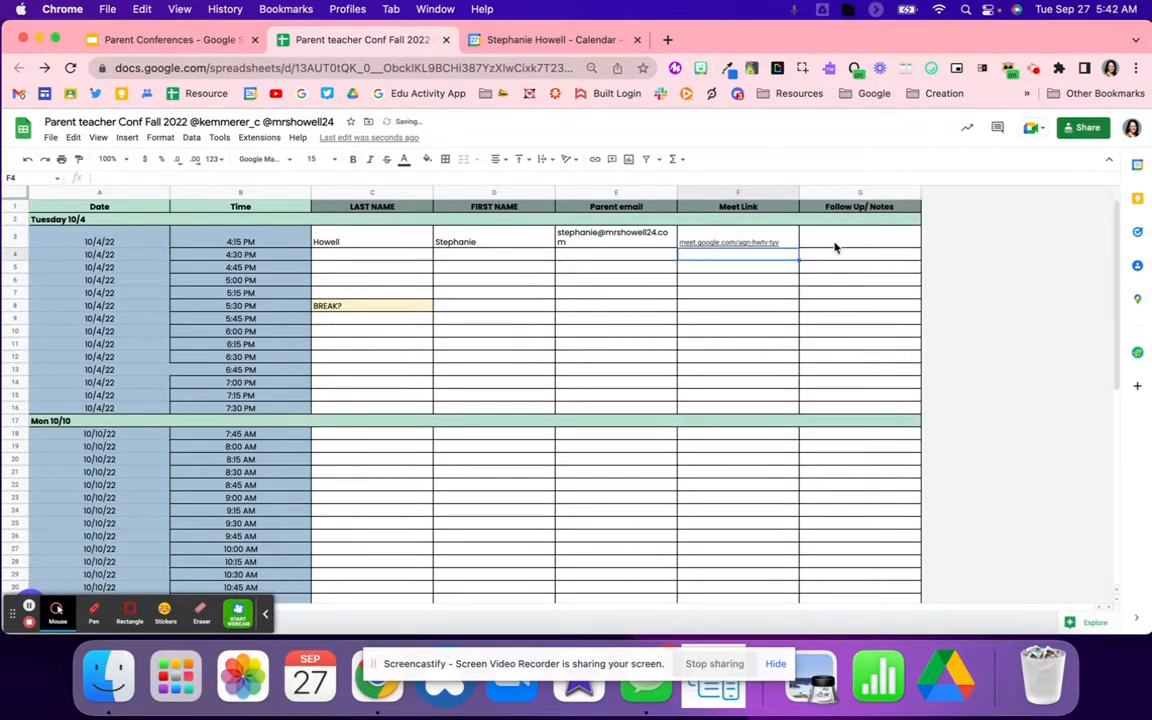
left_click(835, 247)
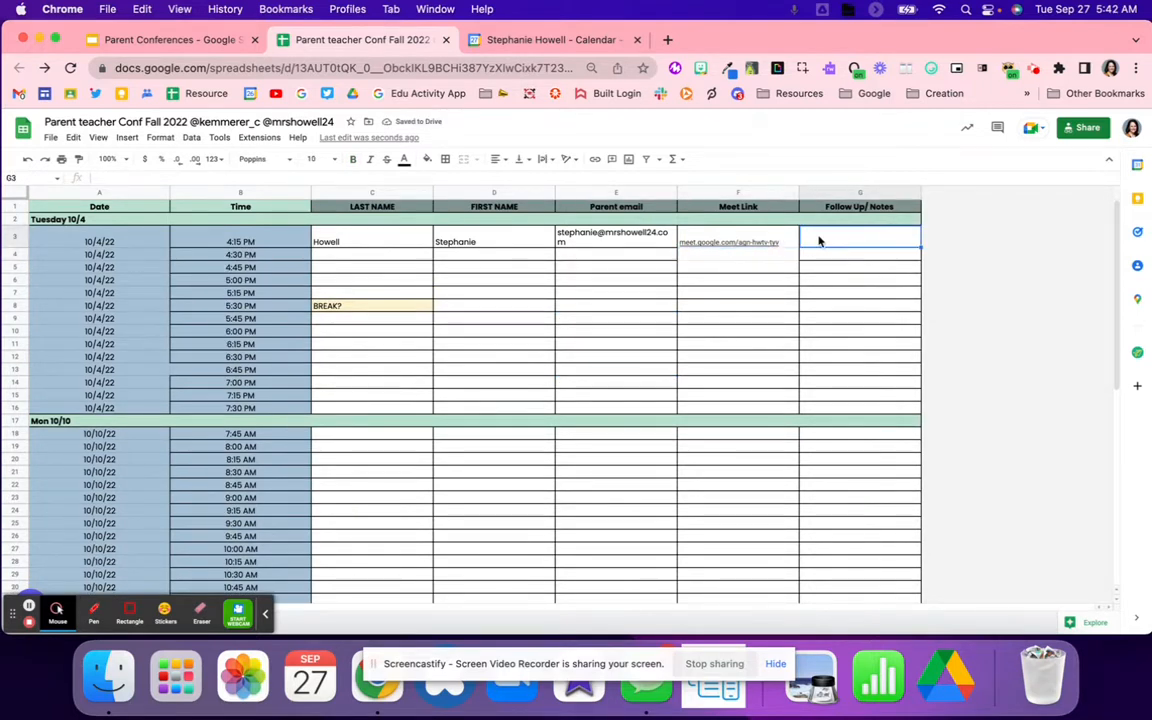
double_click(818, 242)
left_click(267, 612)
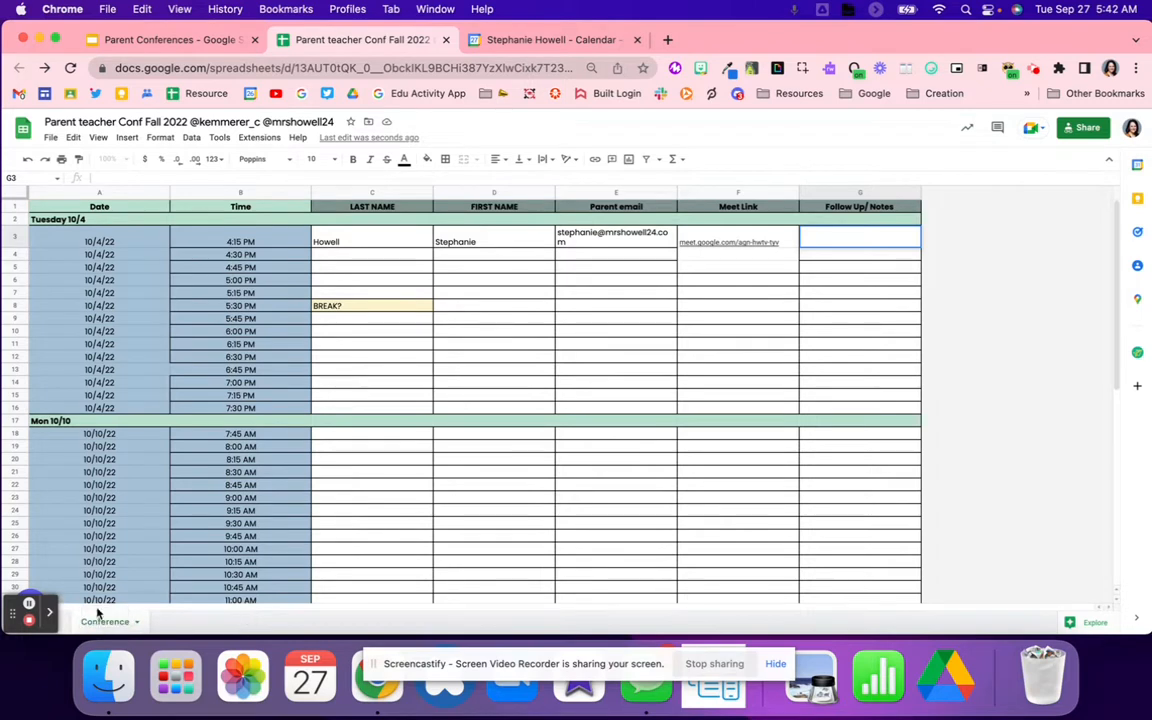
left_click_drag(747, 29, 791, 28)
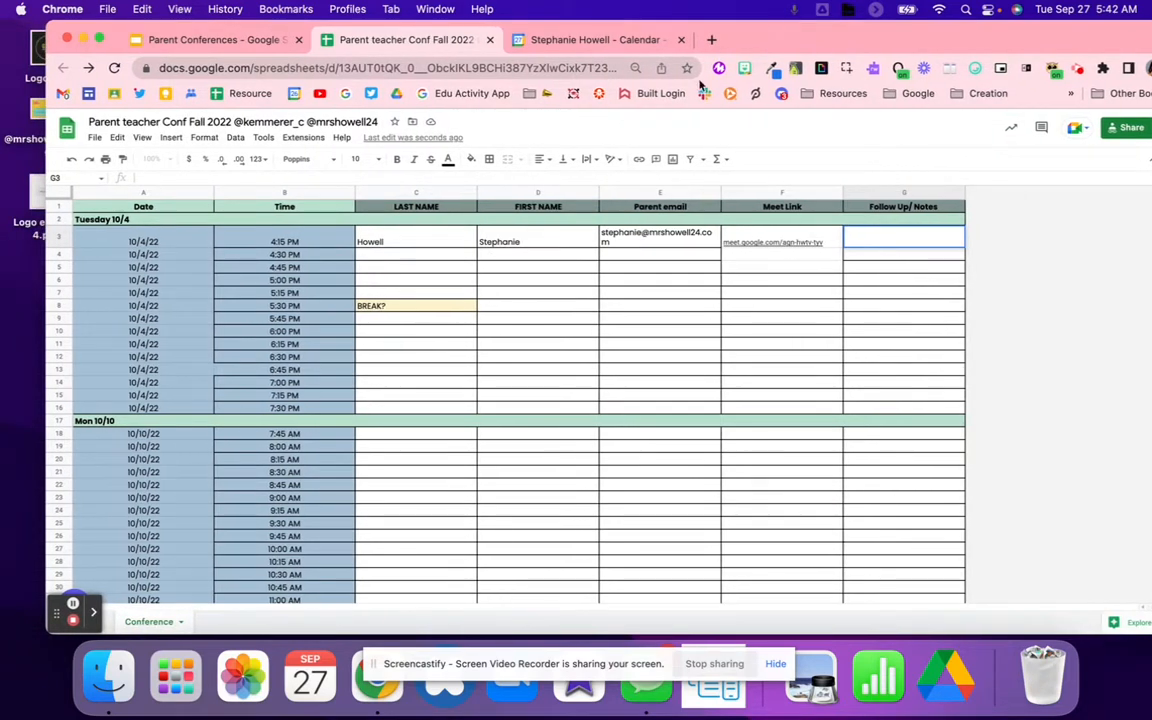
right_click(932, 193)
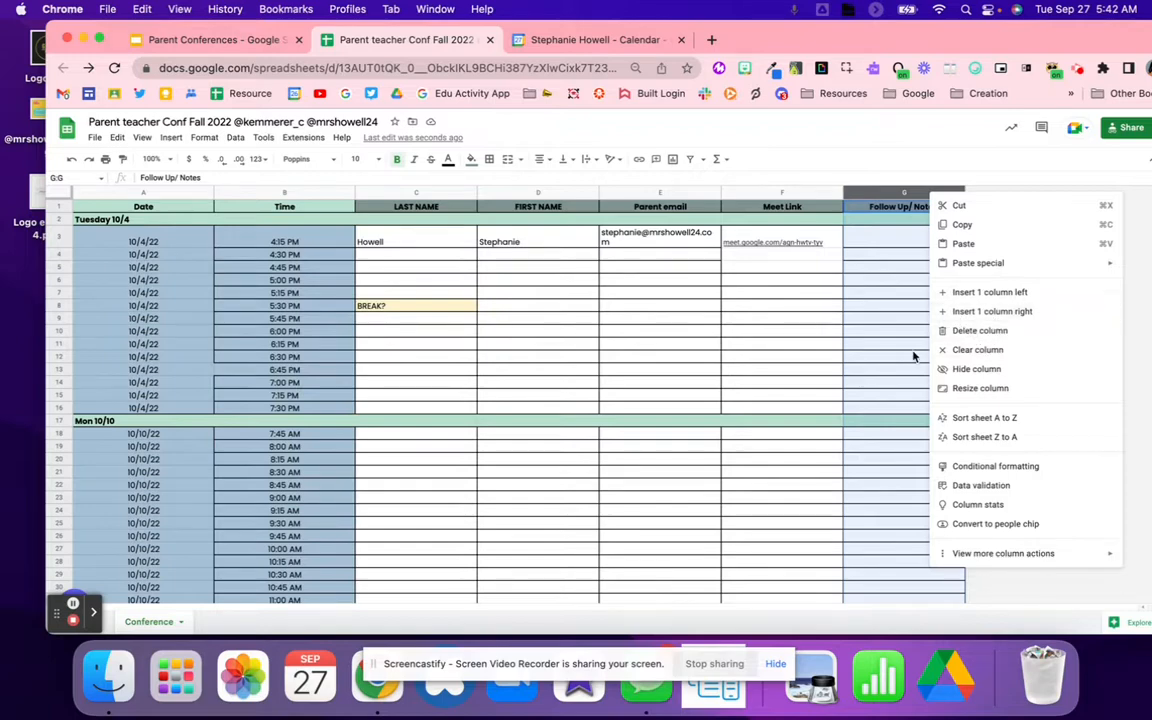
left_click(866, 347)
left_click(220, 40)
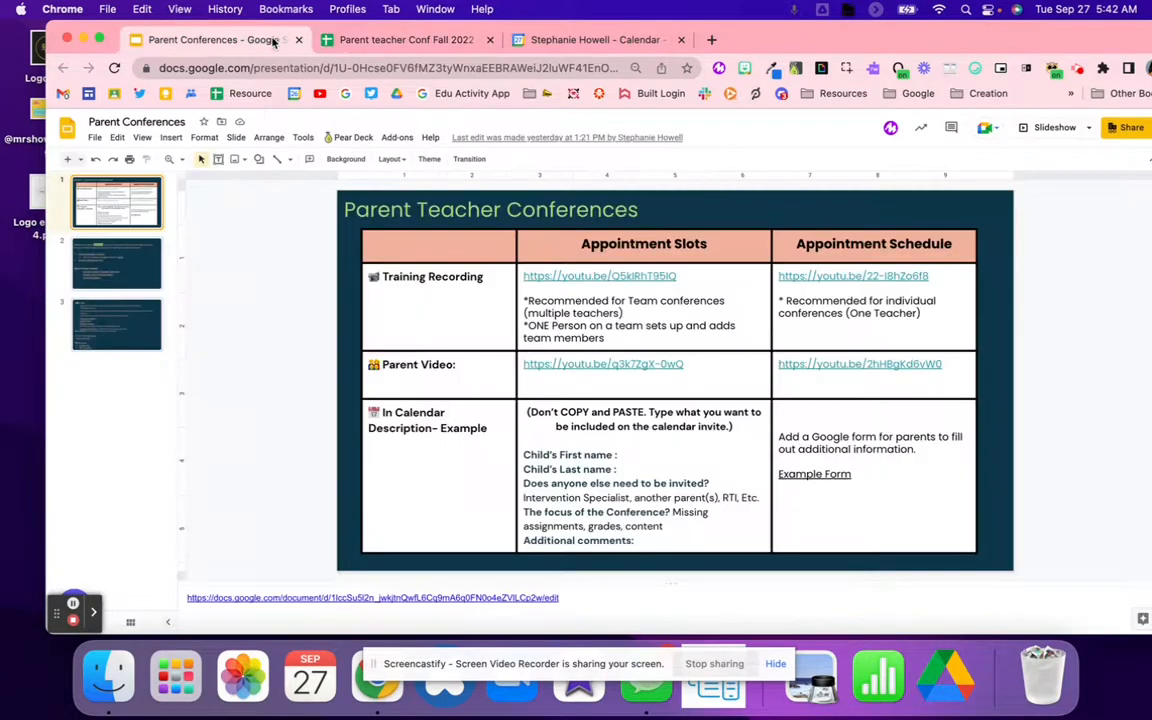
Step: Open the Conference Sheet link from the Pro Tips slide, then return to the sign-up spreadsheet
left_click(140, 262)
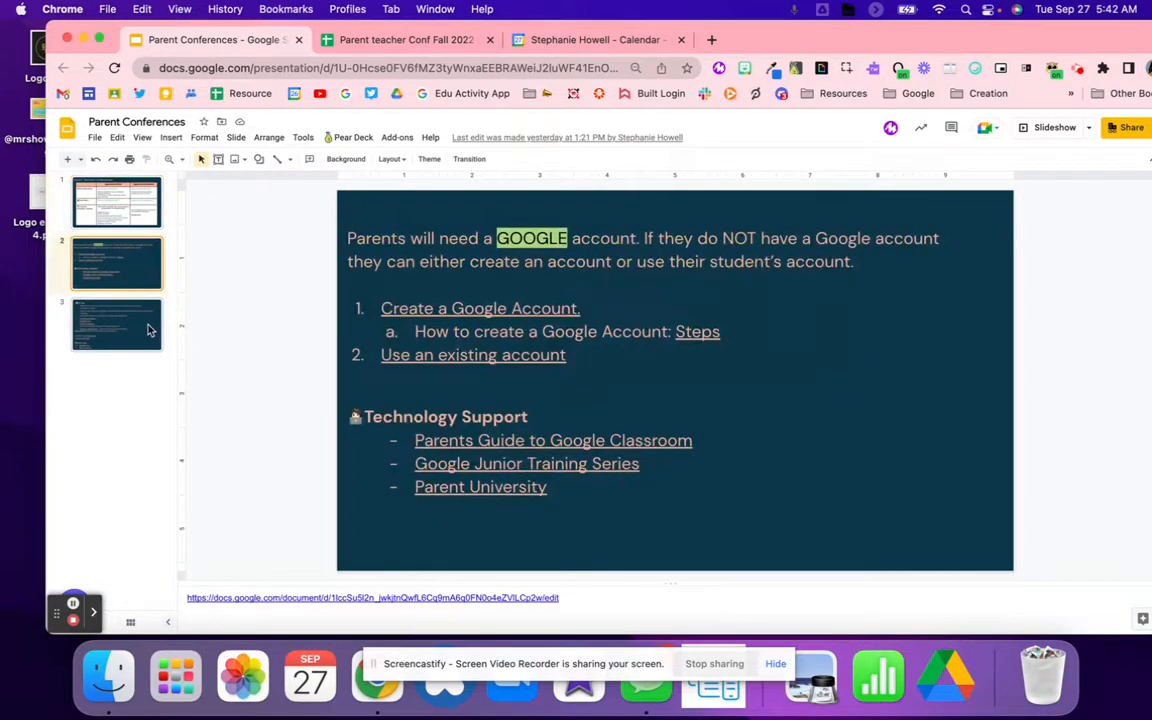
left_click(158, 320)
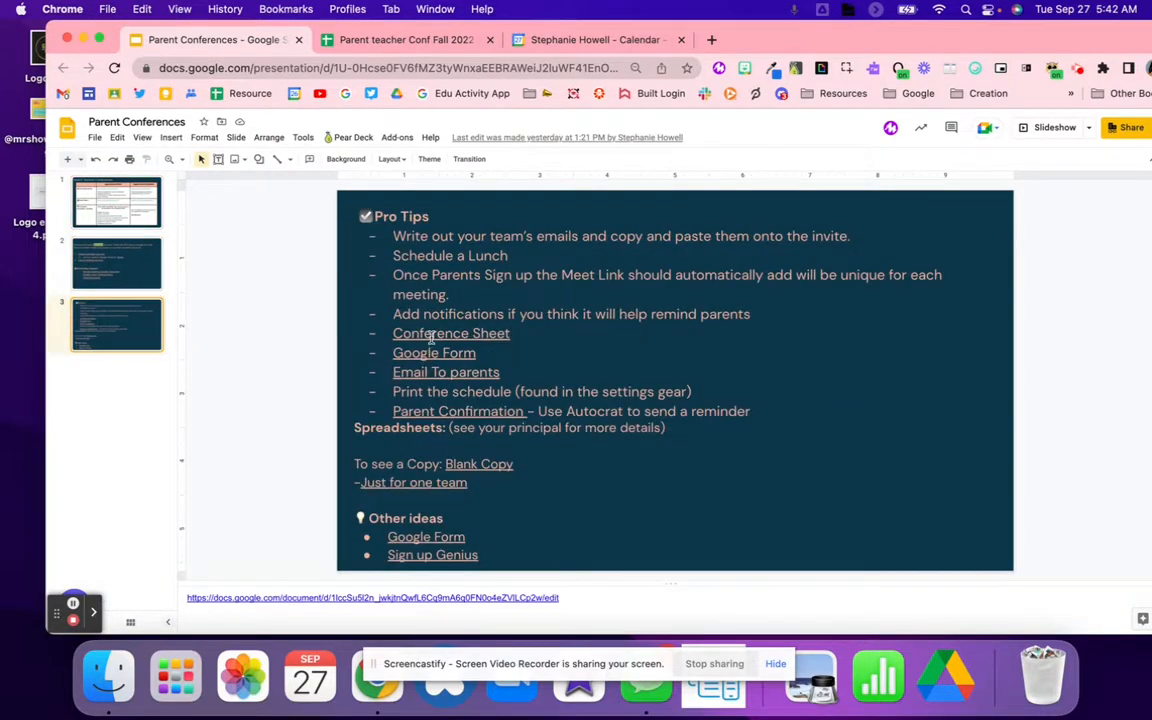
left_click(400, 334)
left_click(447, 363)
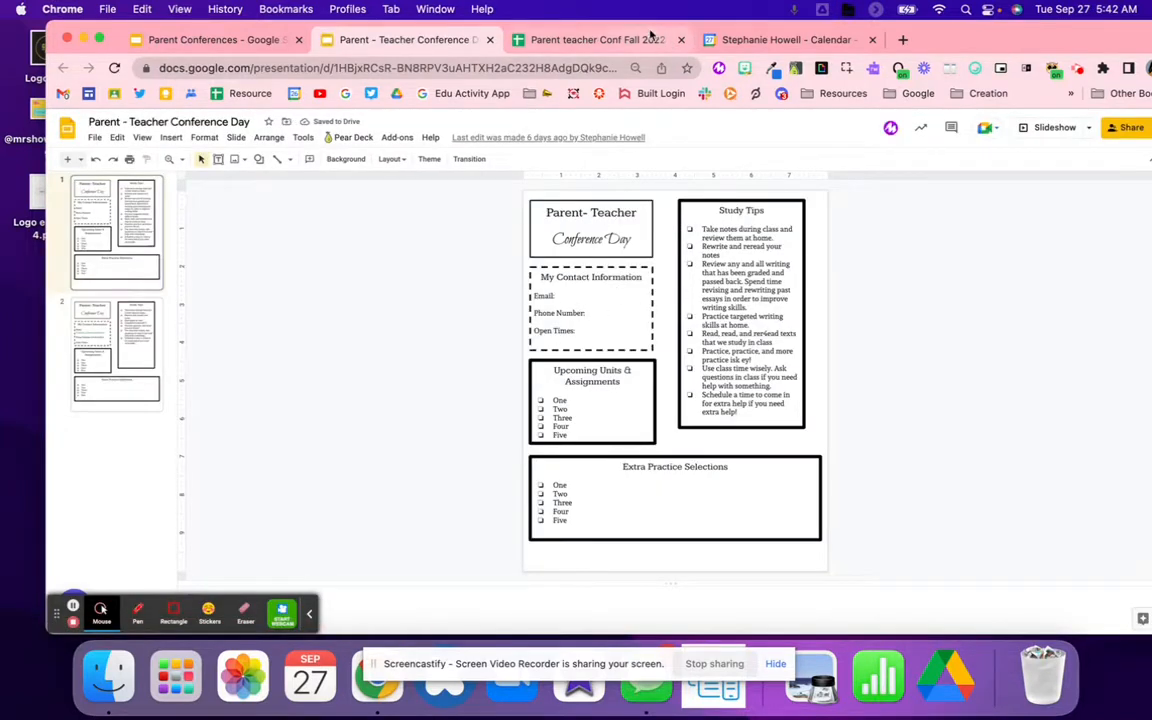
left_click(580, 39)
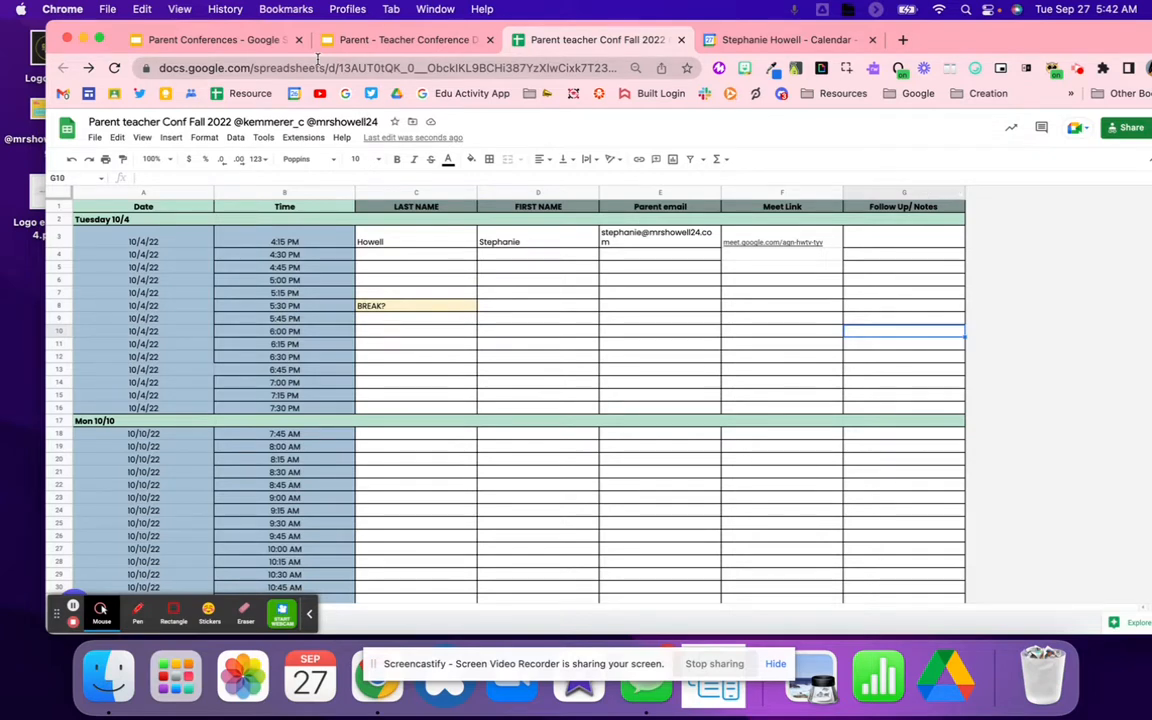
left_click(668, 240)
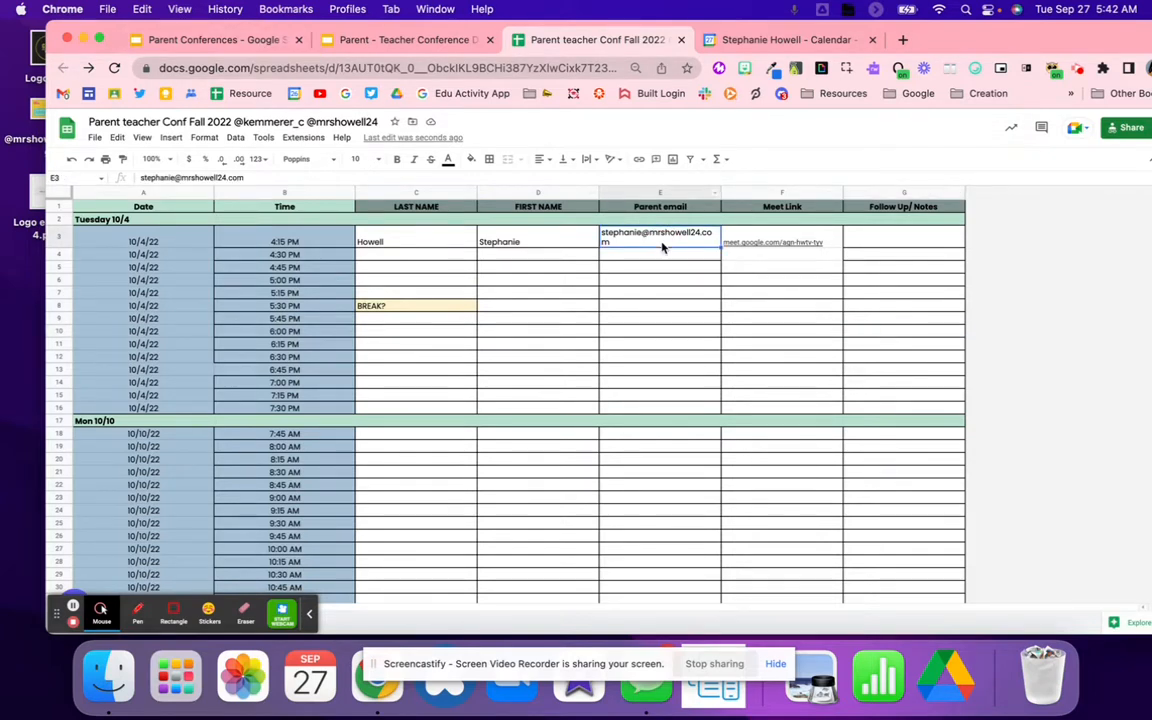
left_click(505, 343)
left_click_drag(385, 243, 408, 446)
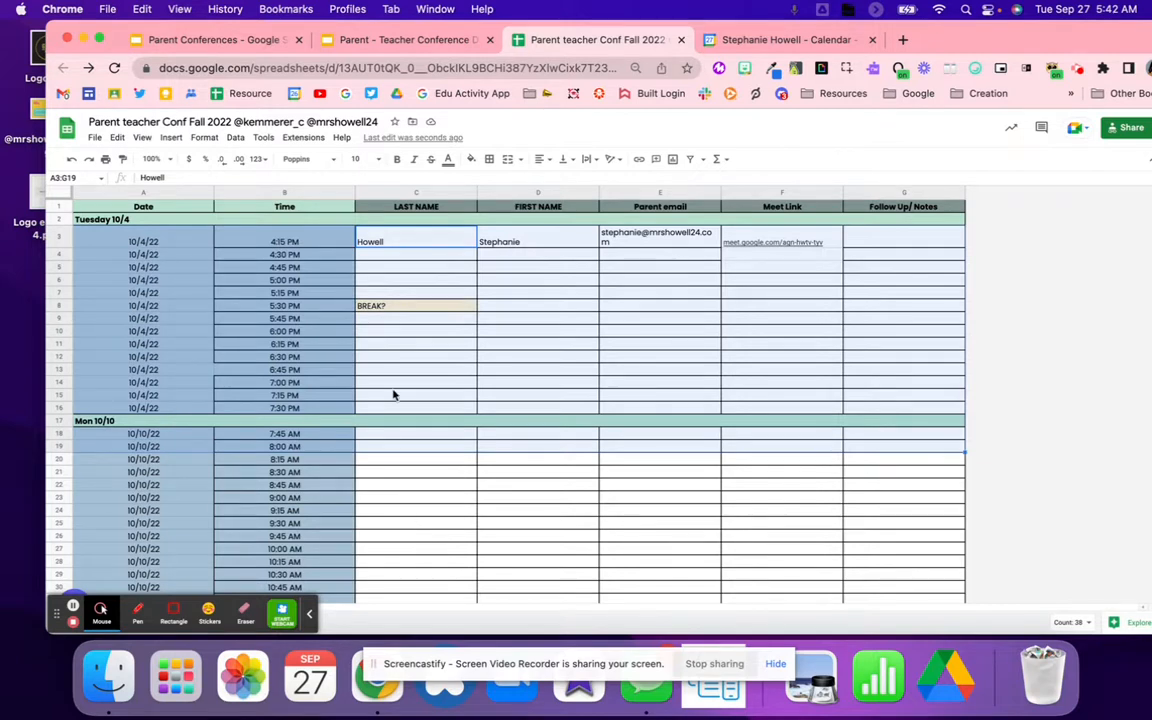
left_click(395, 386)
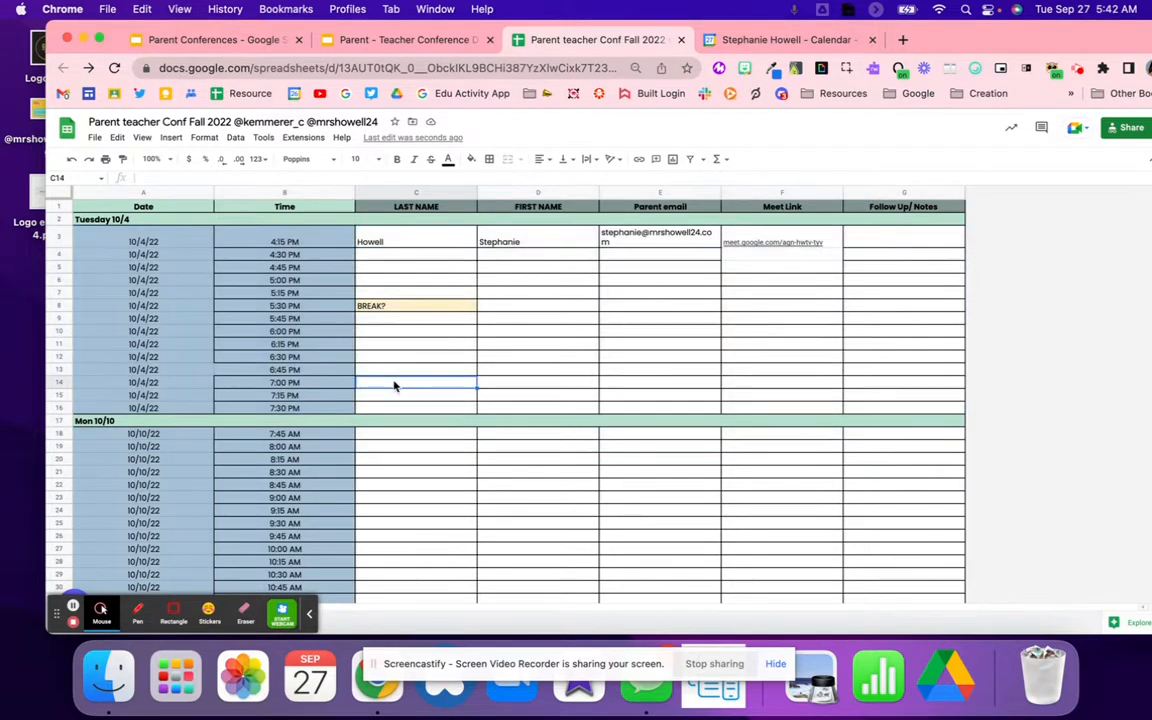
left_click(428, 254)
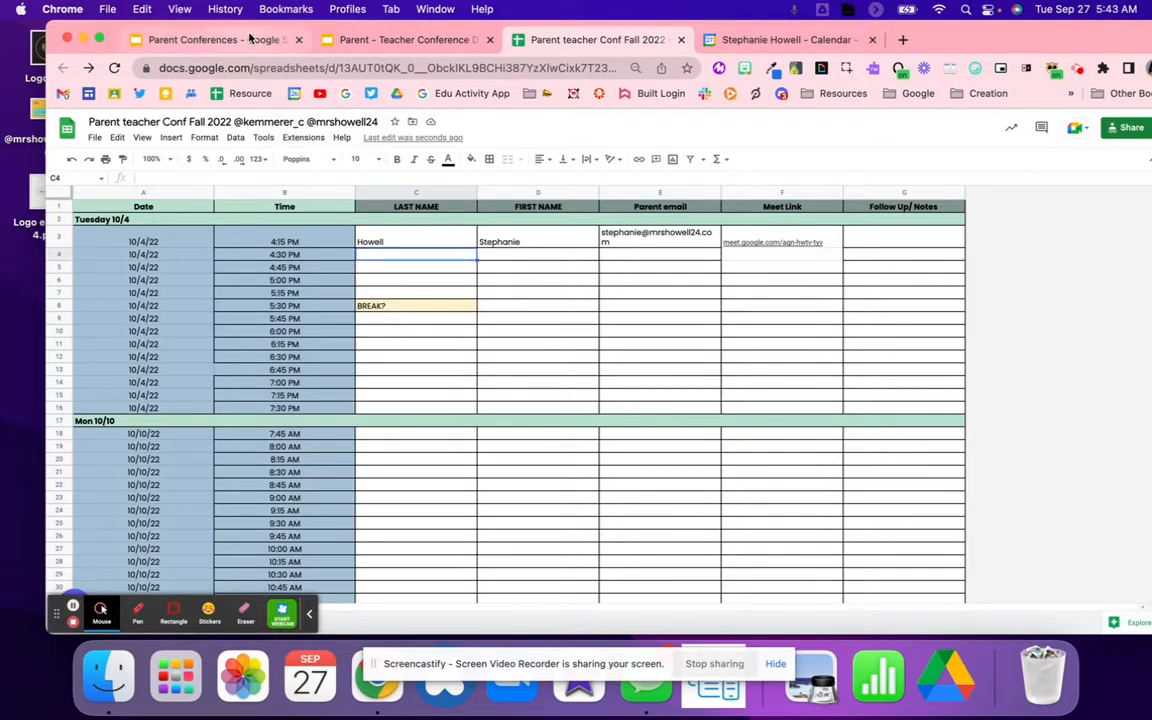
Step: Widen the Parent email column, then open the Parent Confirmation letter from the Pro Tips slide
left_click_drag(721, 190, 746, 190)
left_click(224, 38)
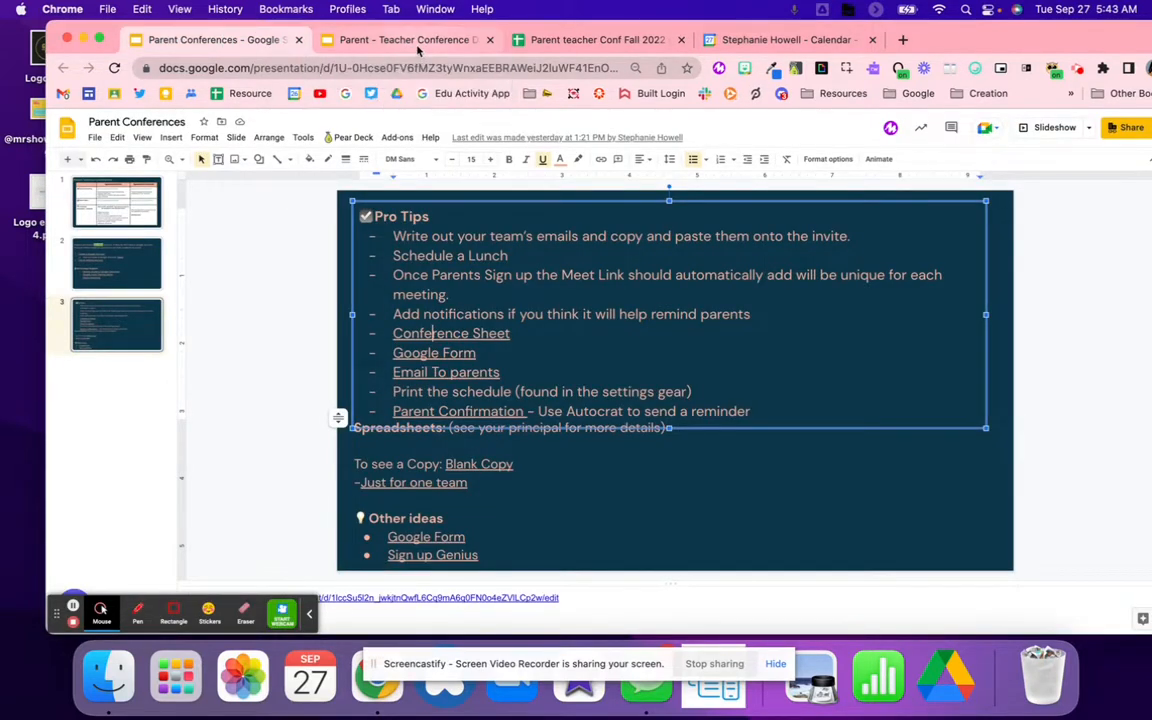
left_click(470, 374)
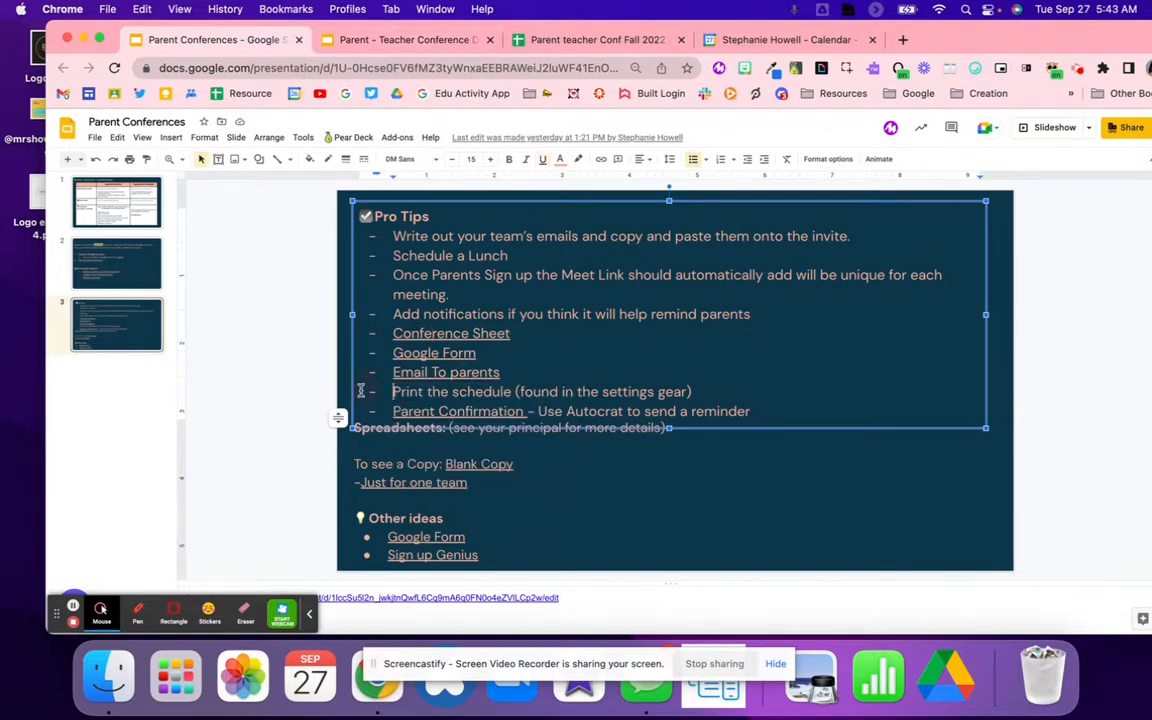
left_click(450, 411)
left_click(450, 411)
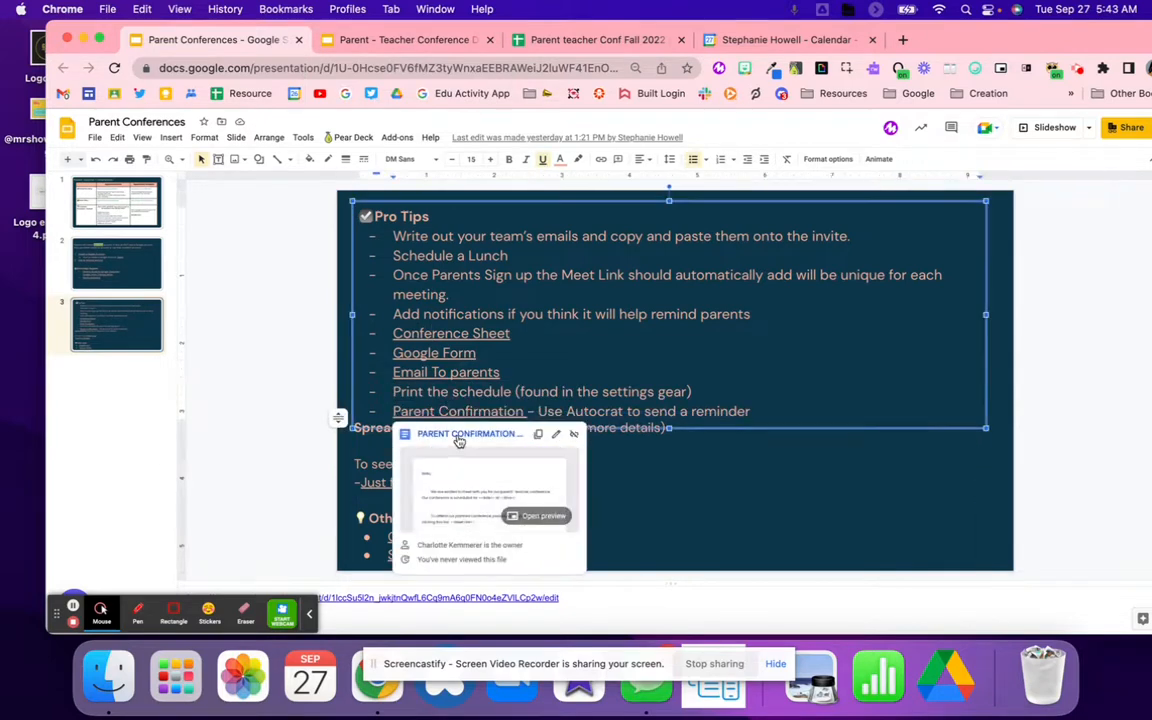
left_click(458, 437)
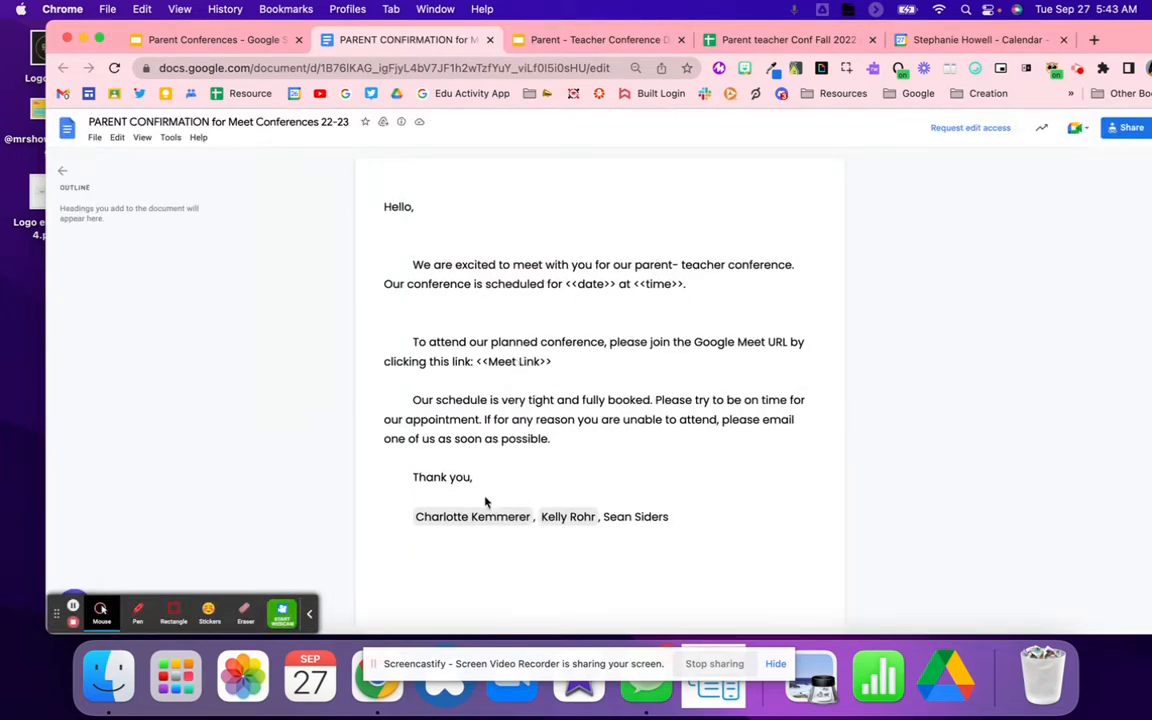
Step: Make a copy of the letter, replacing the 'Copy of' name prefix with 'PUBLIC'
left_click_drag(664, 516, 319, 522)
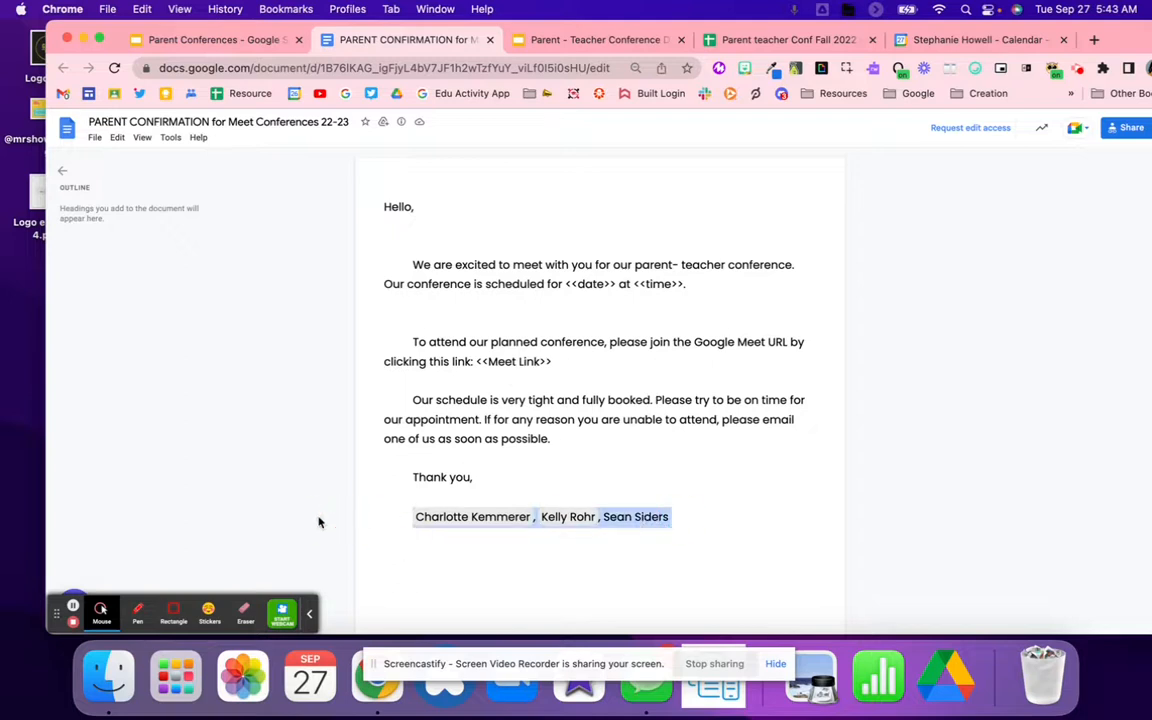
left_click(427, 456)
left_click(94, 137)
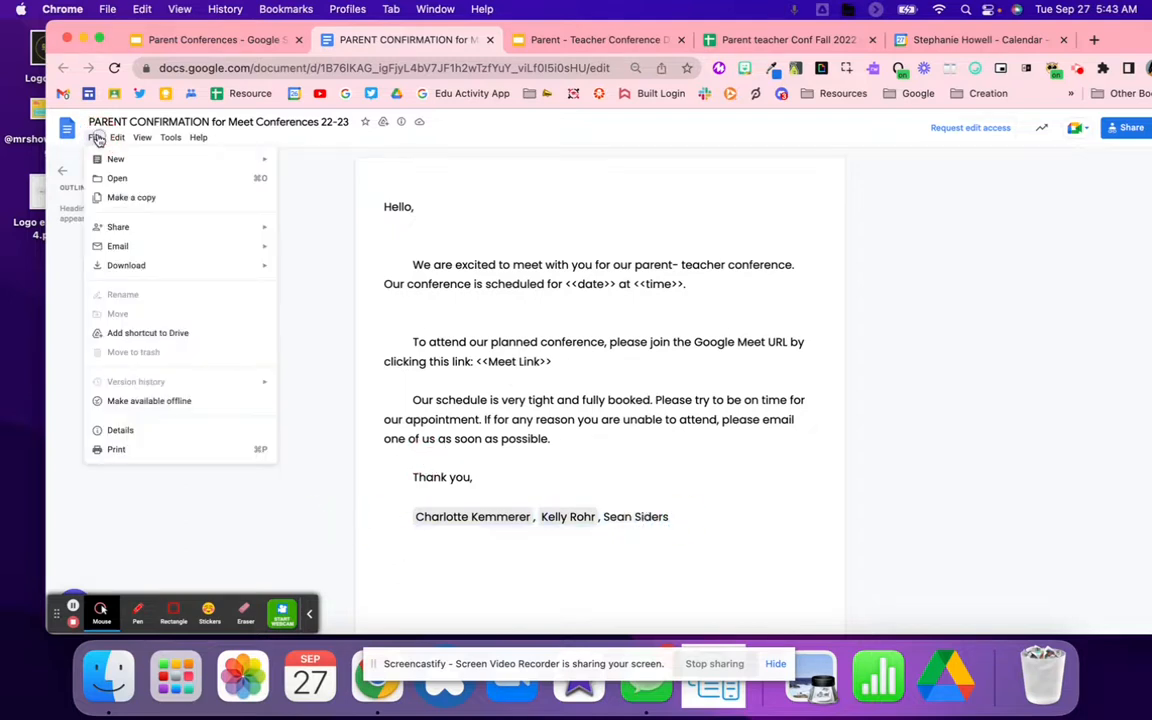
left_click(160, 200)
left_click(595, 344)
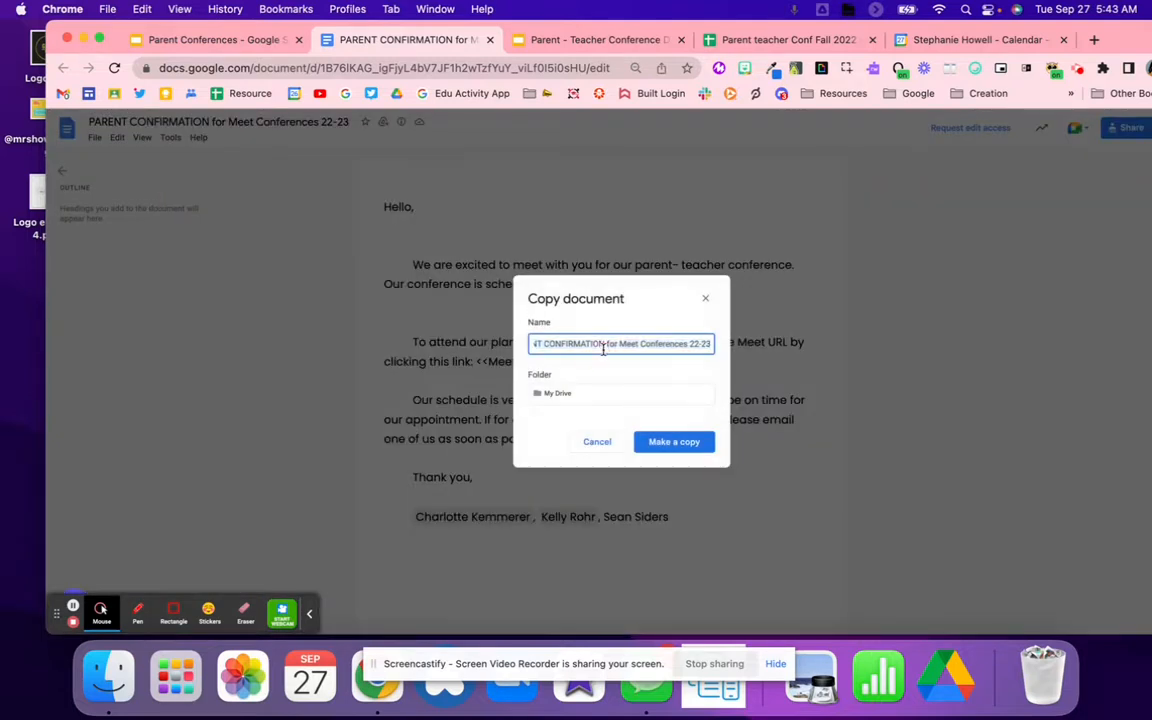
left_click_drag(566, 343, 530, 343)
key("BackSpace")
type("PUBLIC")
key("Return")
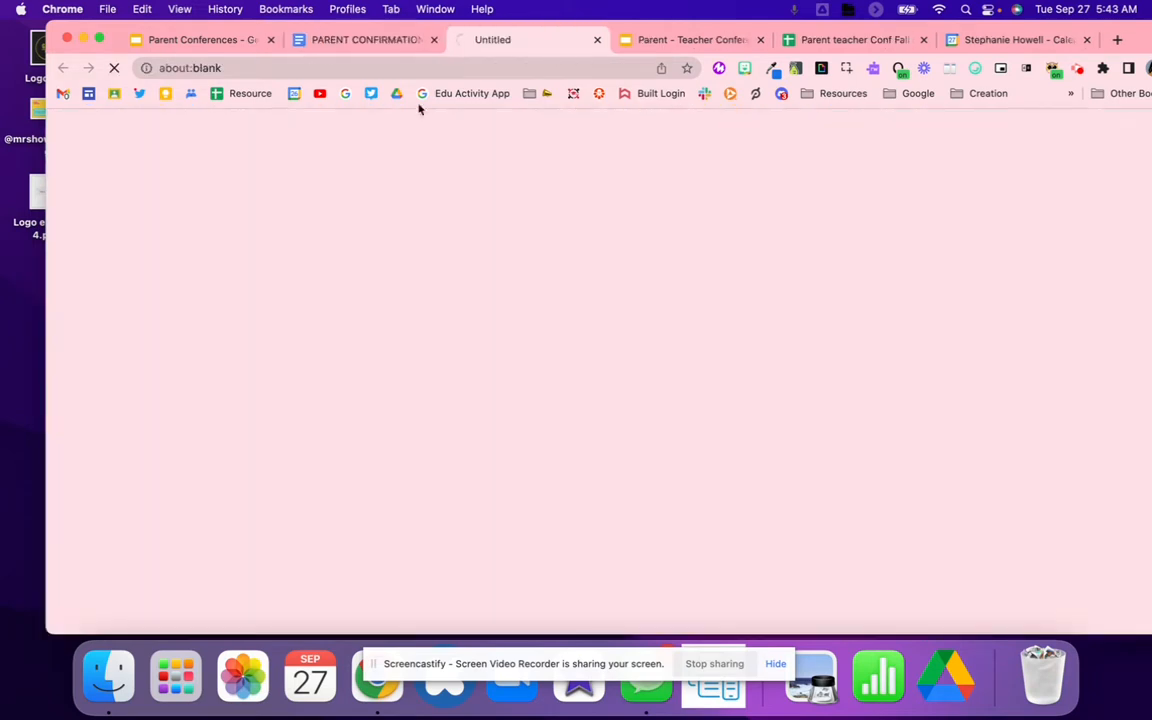
Step: Close the original letter and replace the copy's signature names with 'Teacher Name'
left_click(440, 40)
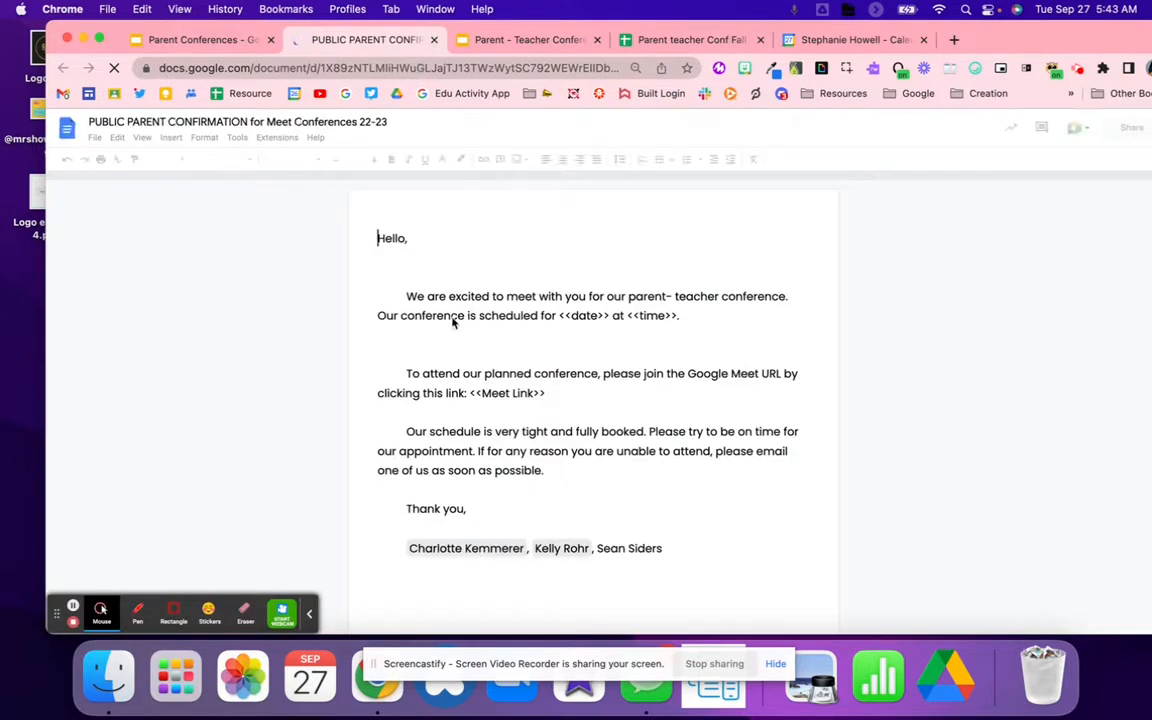
left_click(681, 548)
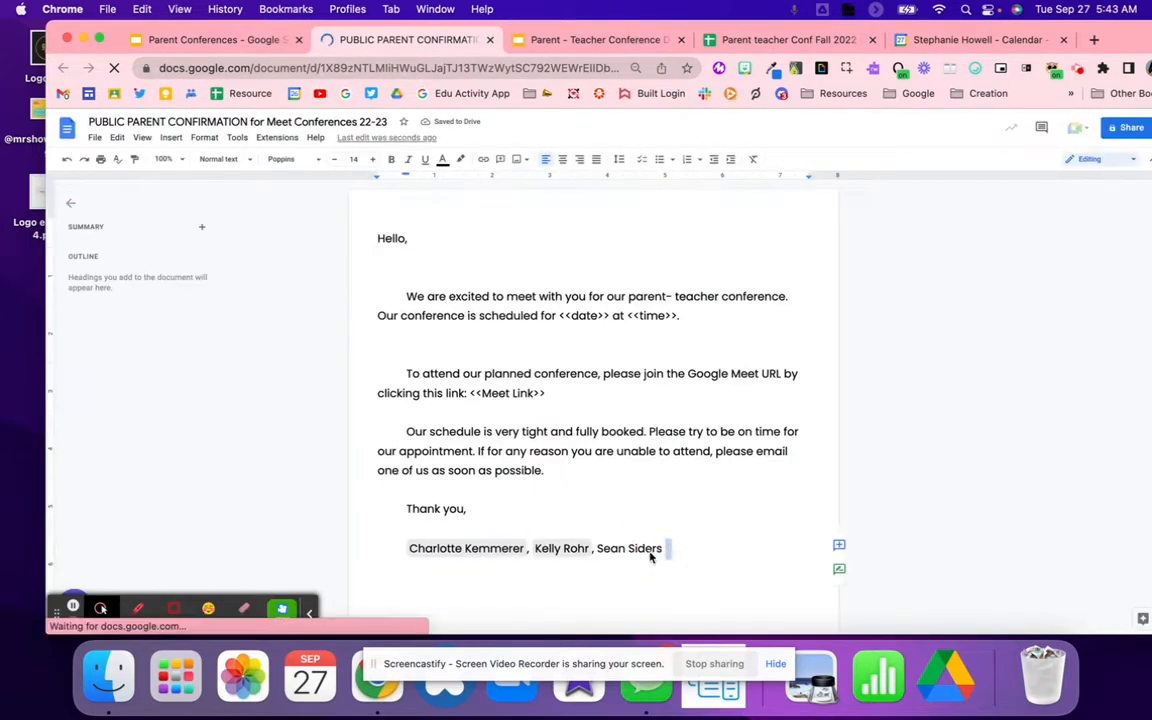
left_click_drag(704, 548, 398, 551)
key("BackSpace")
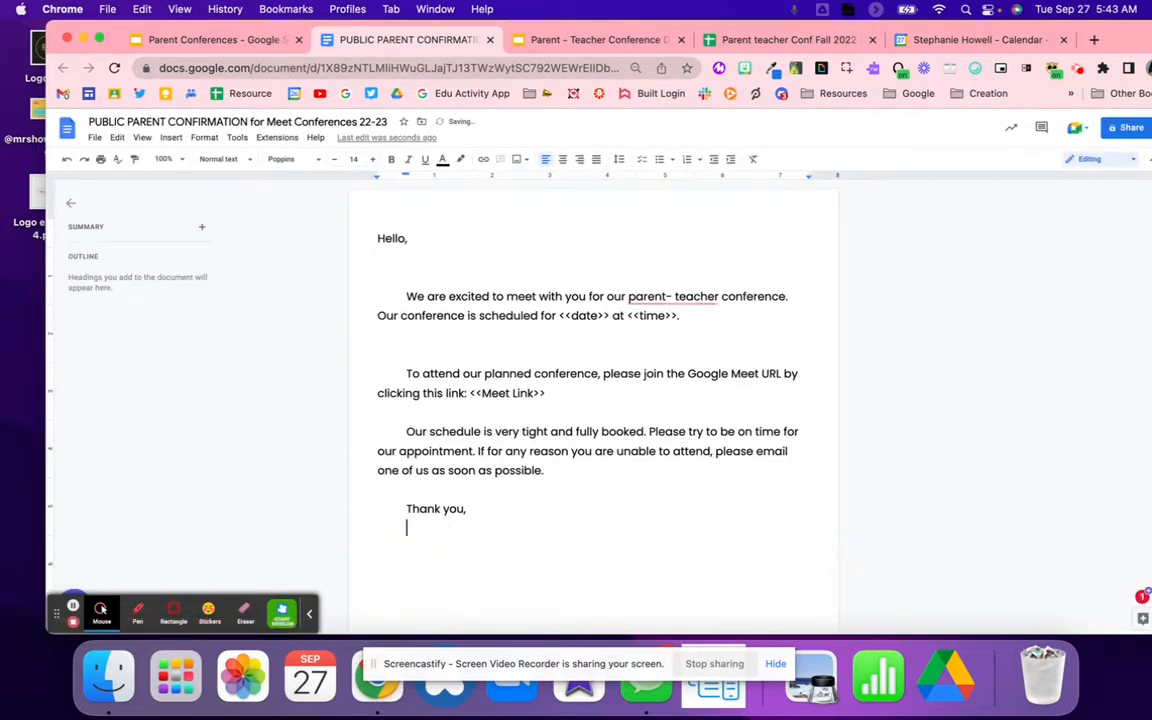
type("YOu")
key("BackSpace")
key("BackSpace")
key("BackSpace")
type("Teacher Name")
Step: Accept the 'parent-teacher' spelling correction and close the Conference Day slides
left_click(661, 297)
left_click(665, 331)
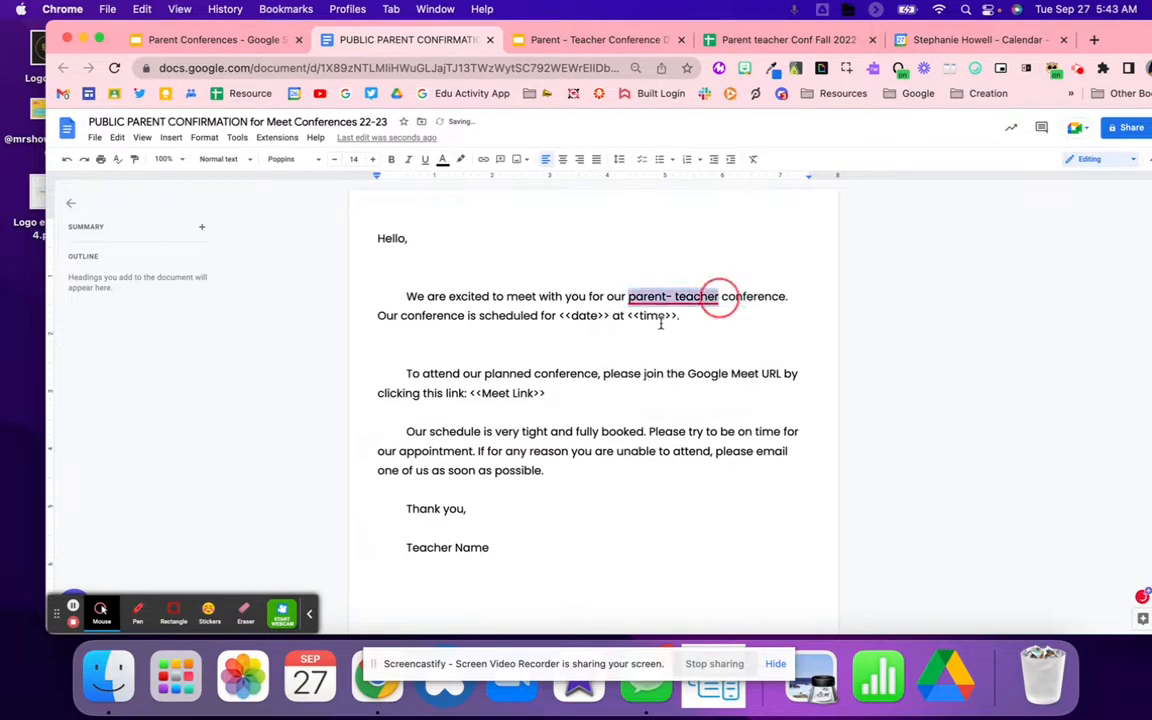
left_click(530, 40)
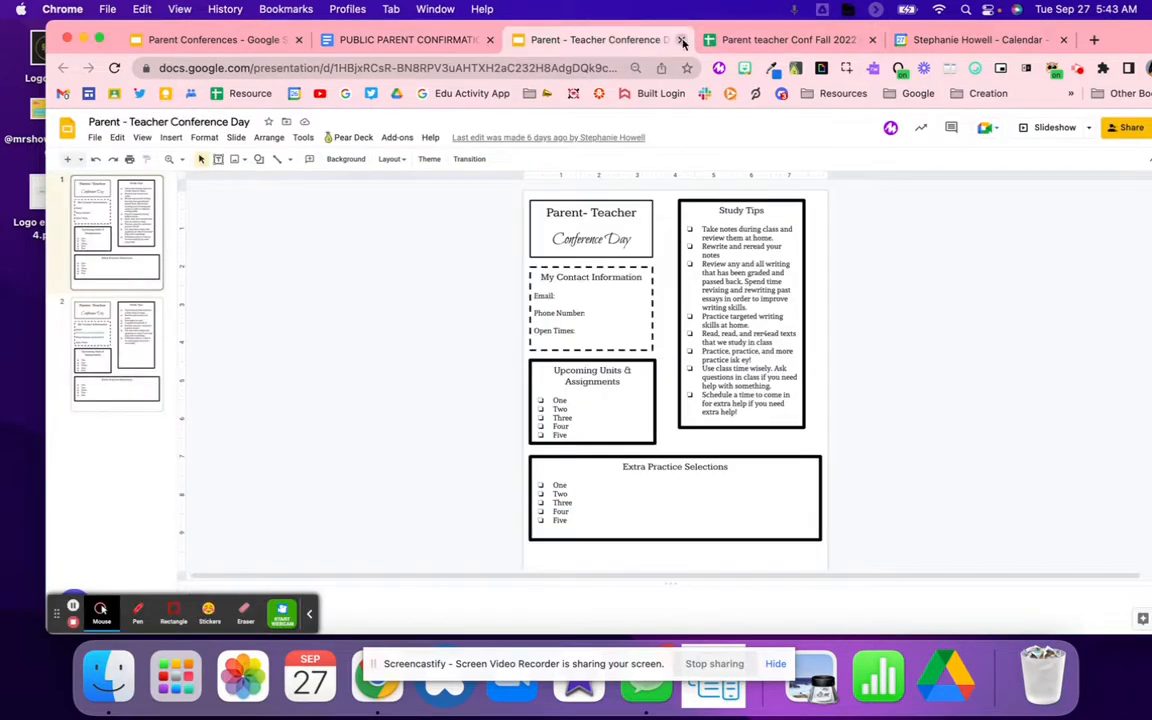
left_click(683, 41)
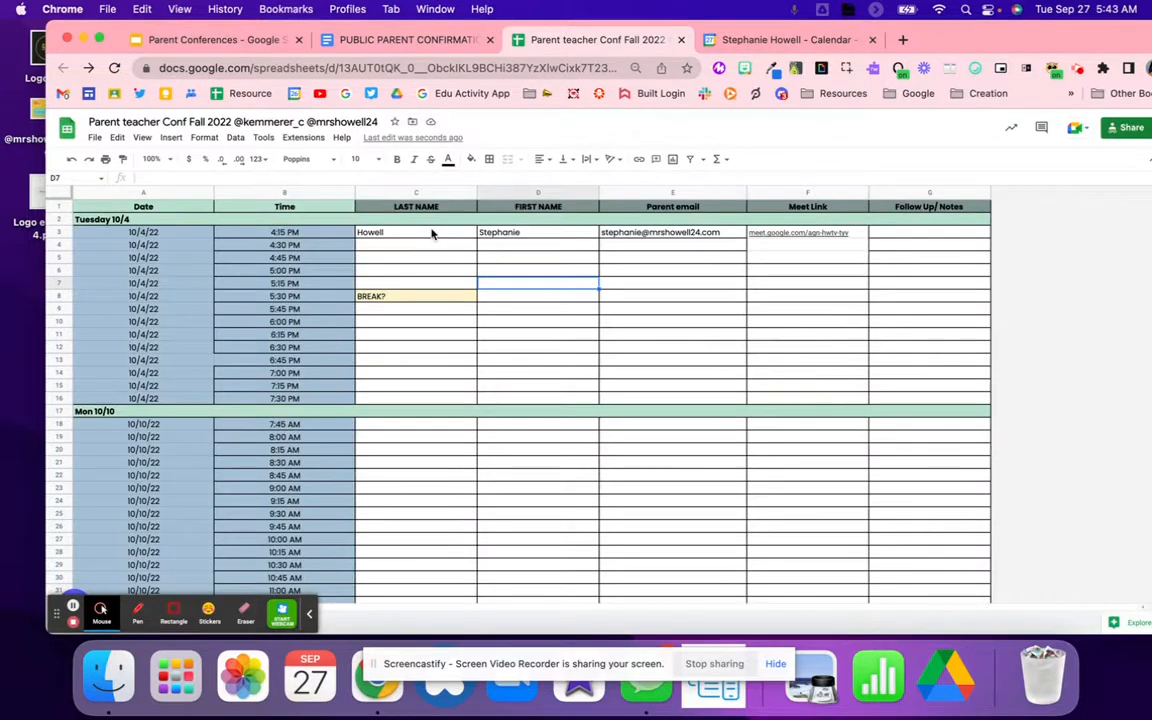
Step: Launch AutoCrat from Extensions and create a new job named 'Parent Confirmation'
left_click(303, 137)
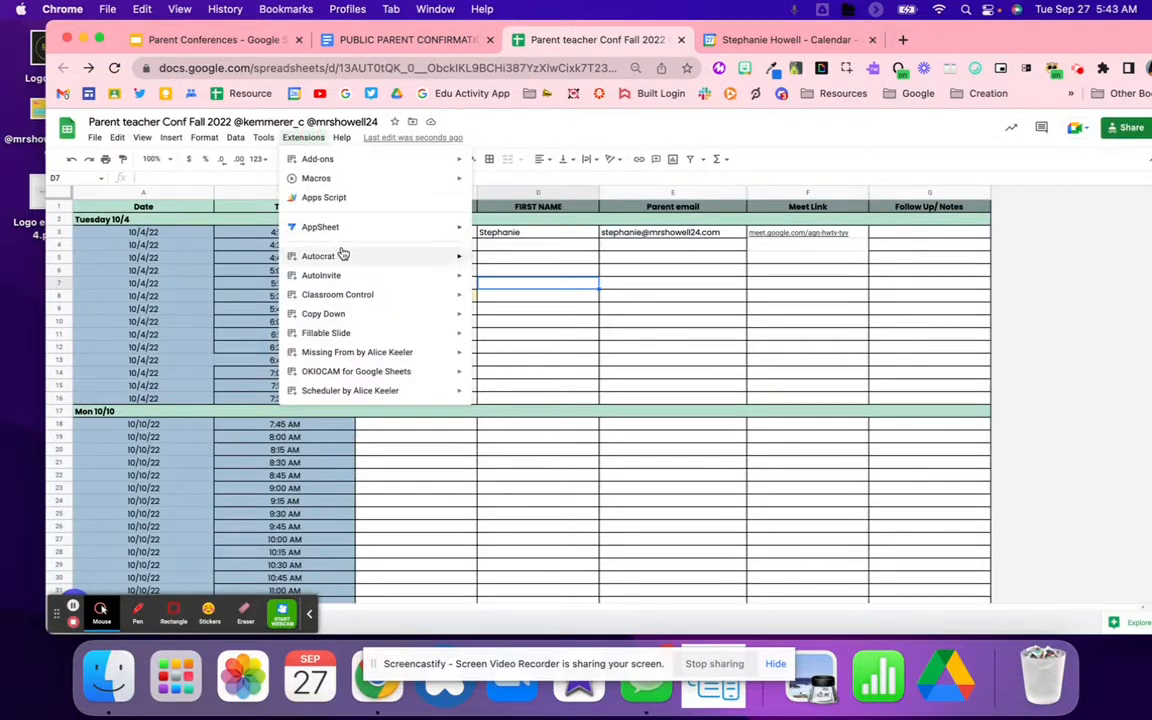
mouse_move(341, 254)
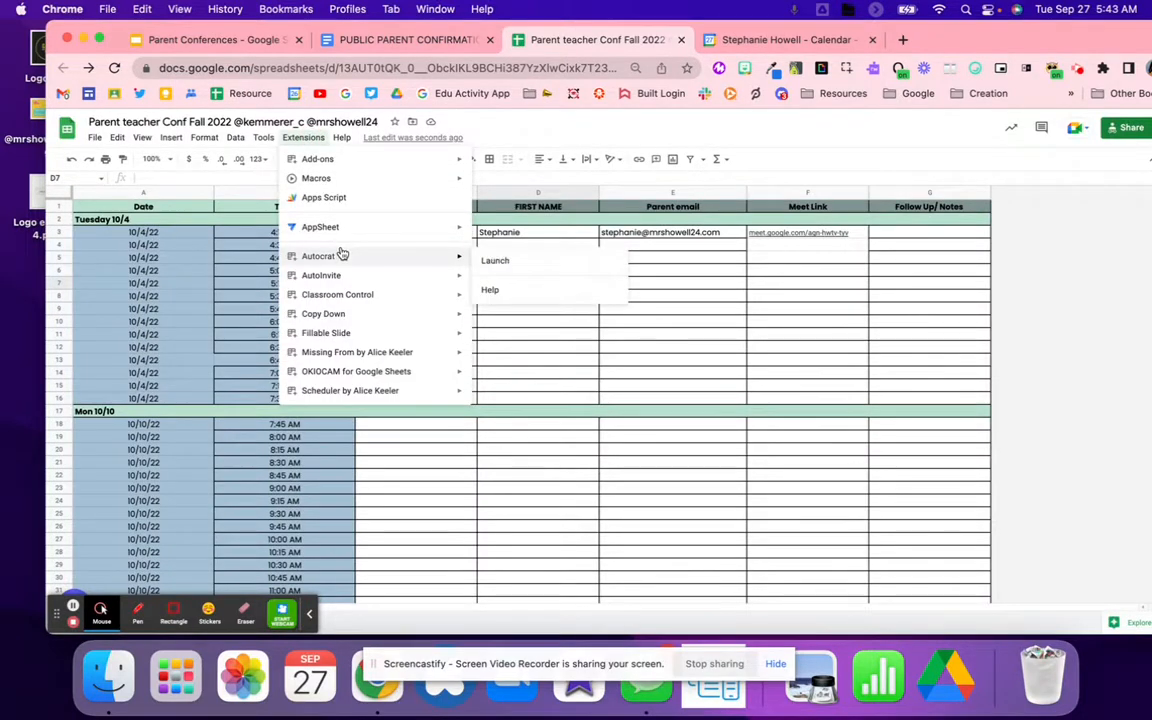
left_click(518, 269)
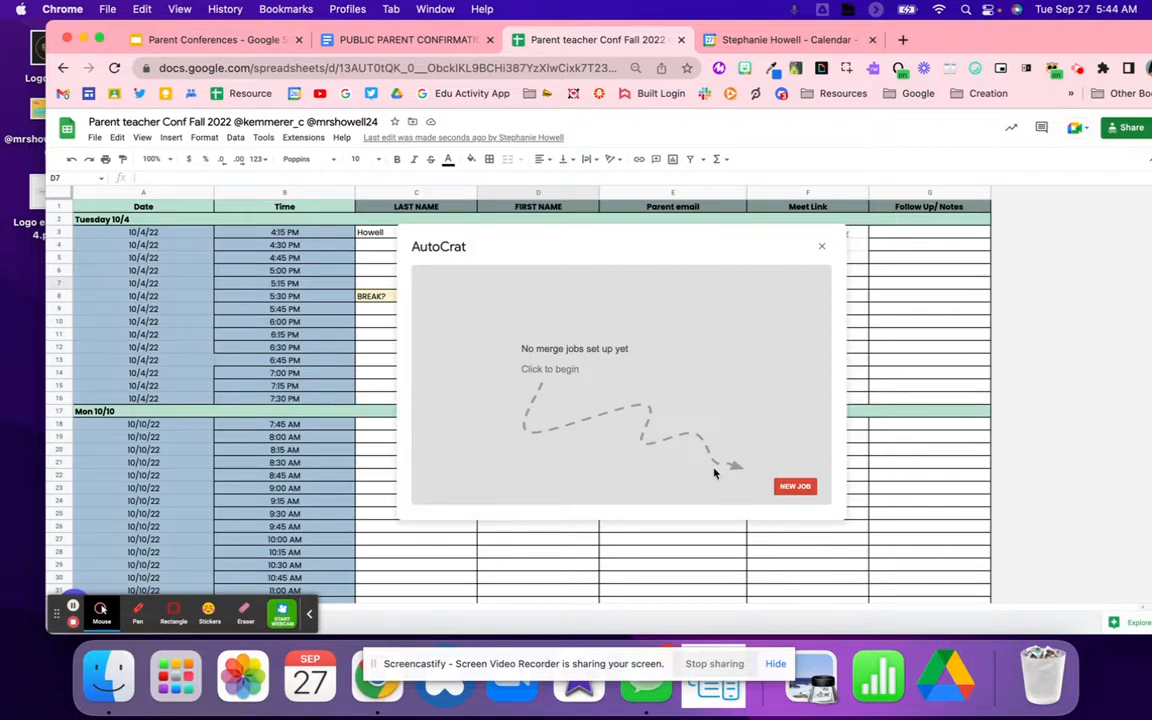
left_click(794, 488)
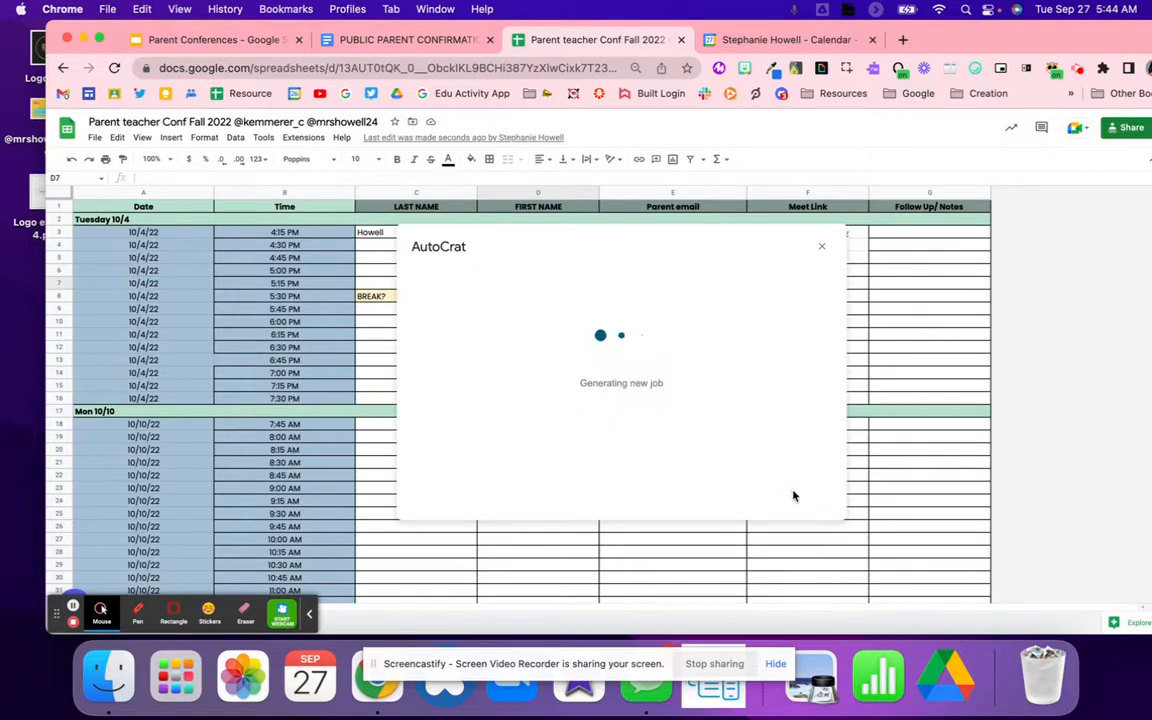
left_click(552, 331)
type("P")
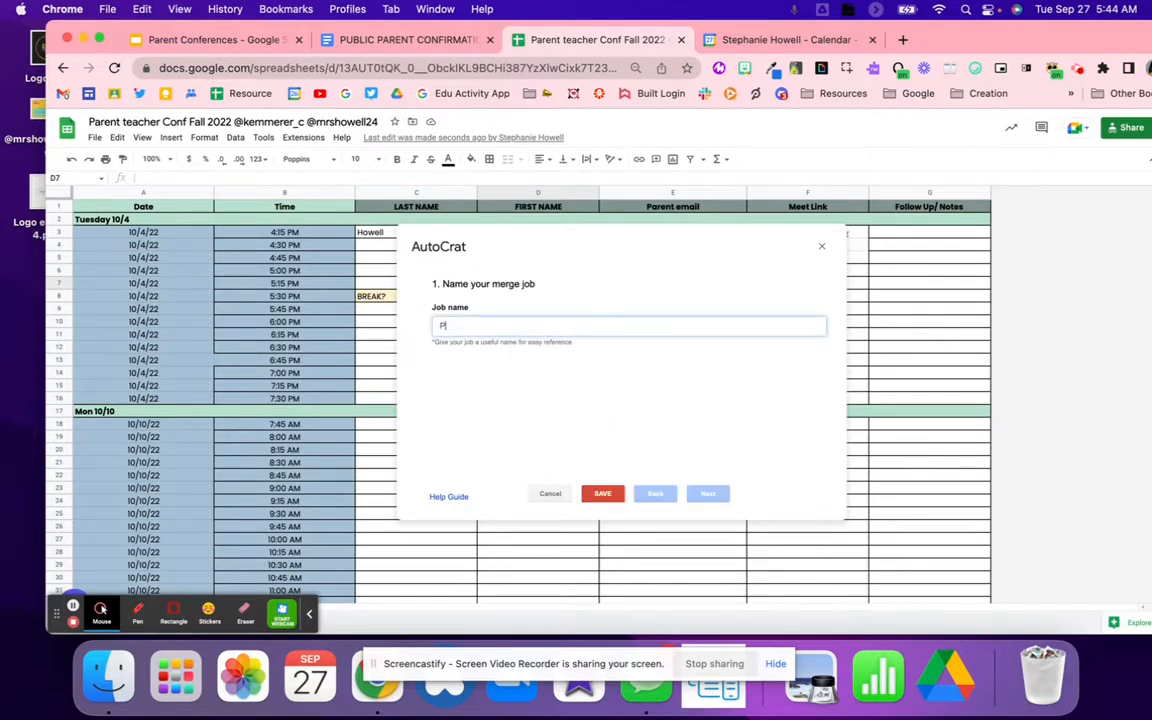
type("arent Confirm")
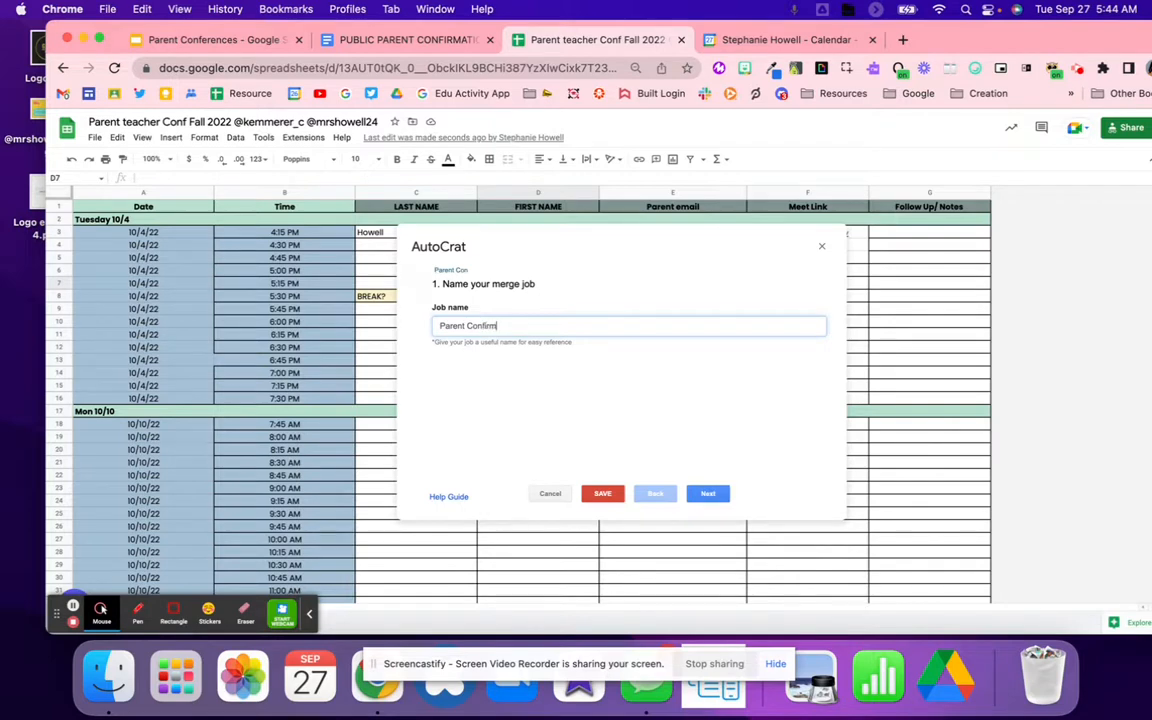
type("ation")
left_click(712, 495)
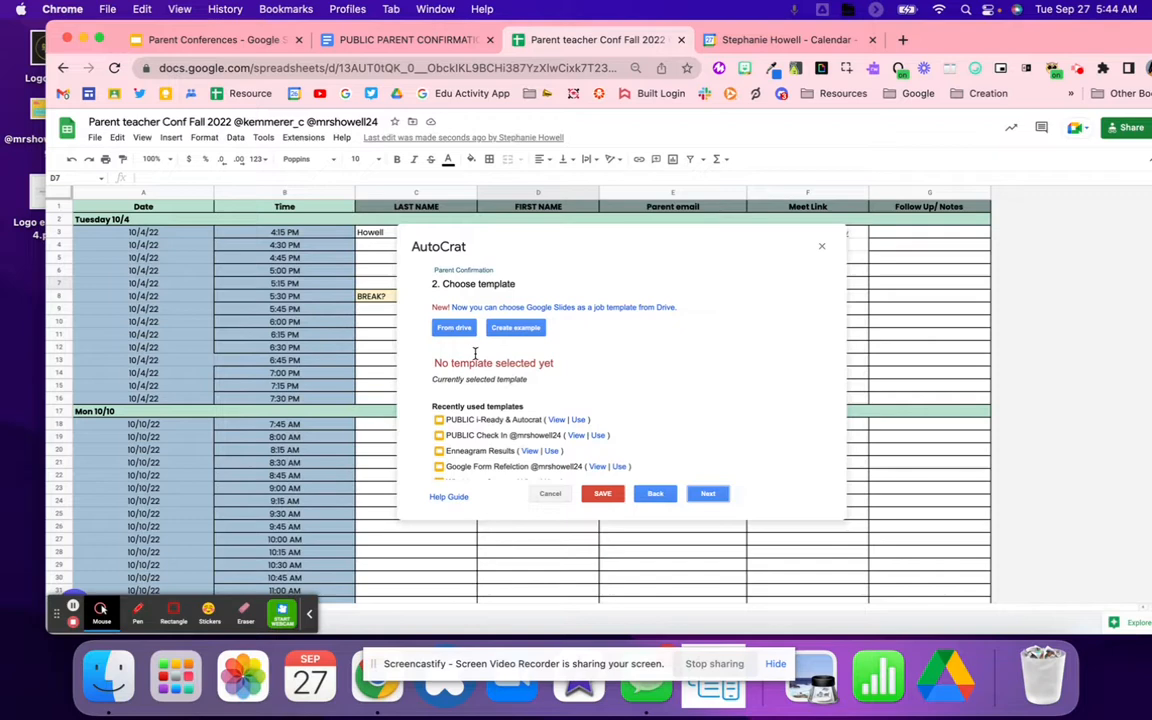
Step: Choose the PUBLIC PARENT CONFIRMATION letter from Drive as the template and proceed to data mapping
left_click(452, 333)
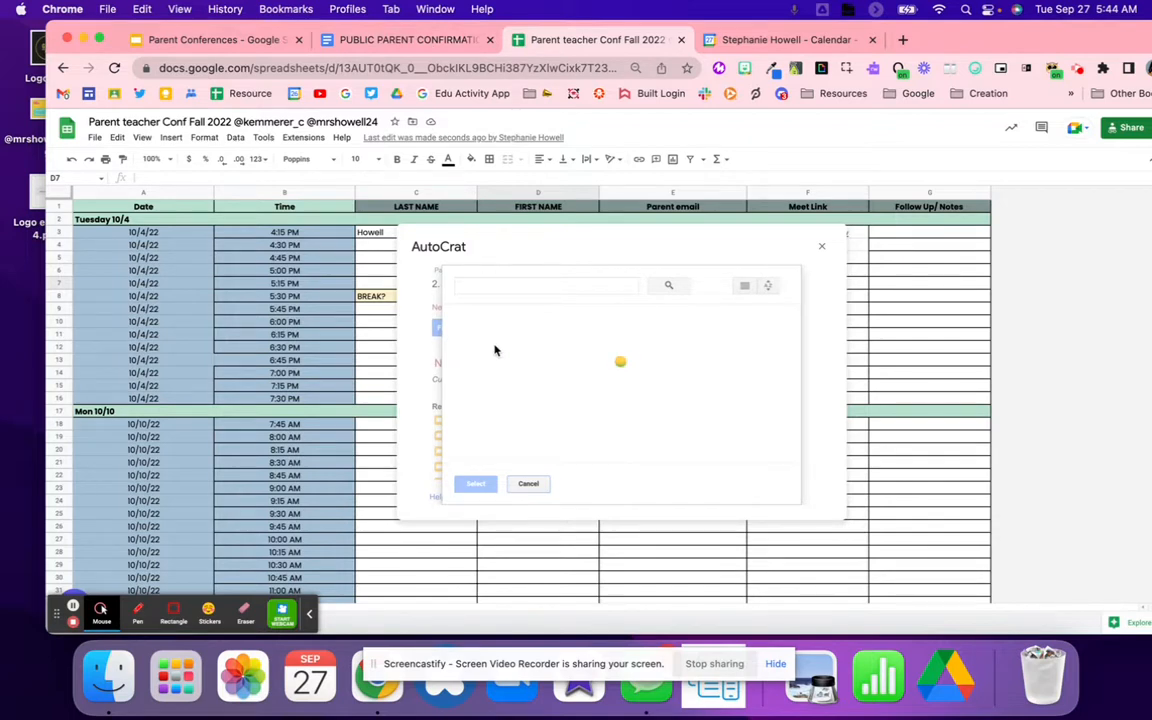
left_click(373, 40)
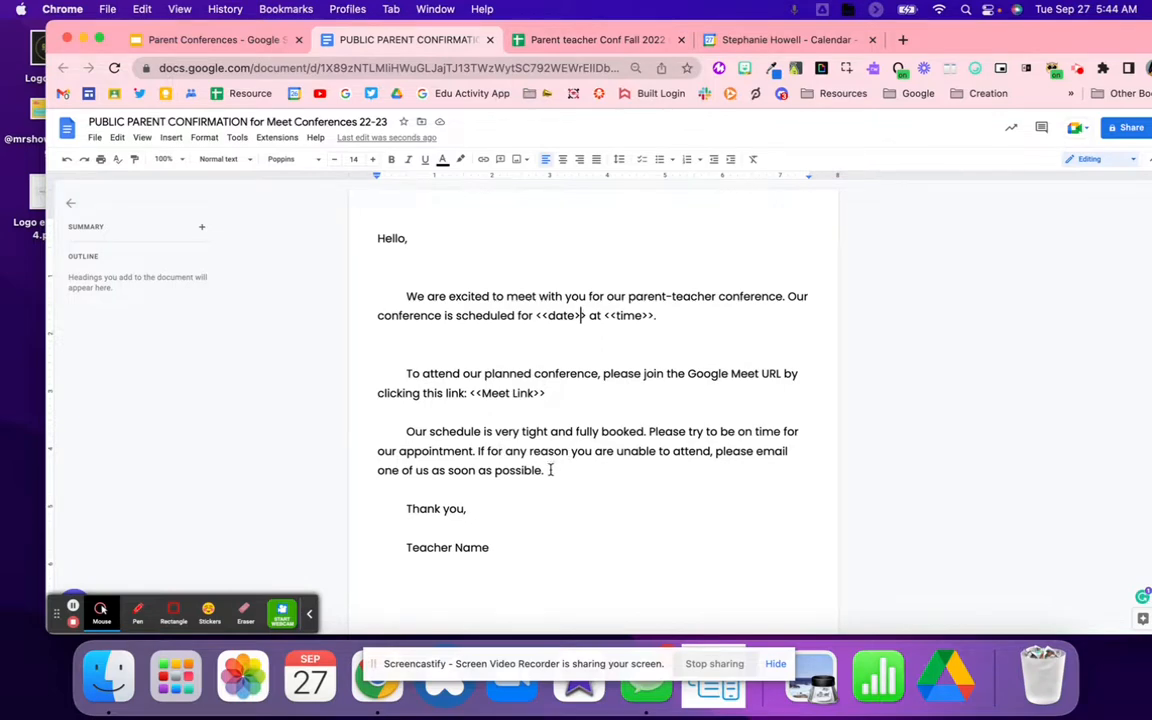
left_click(522, 40)
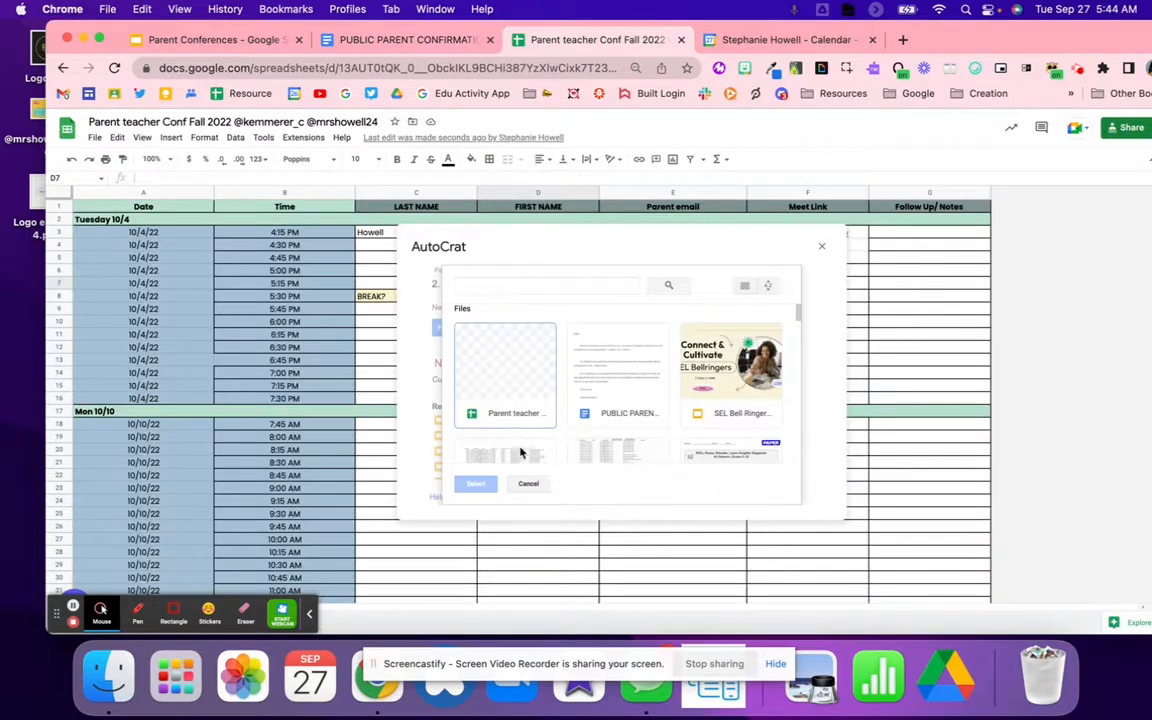
left_click(617, 392)
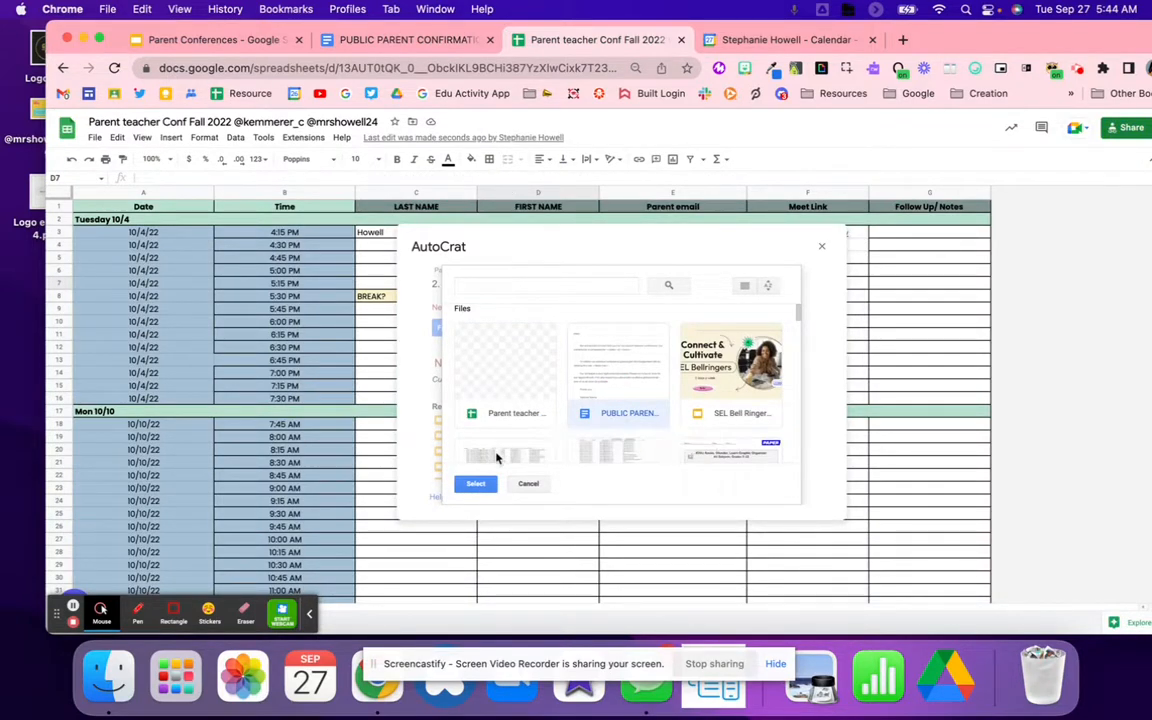
left_click(472, 485)
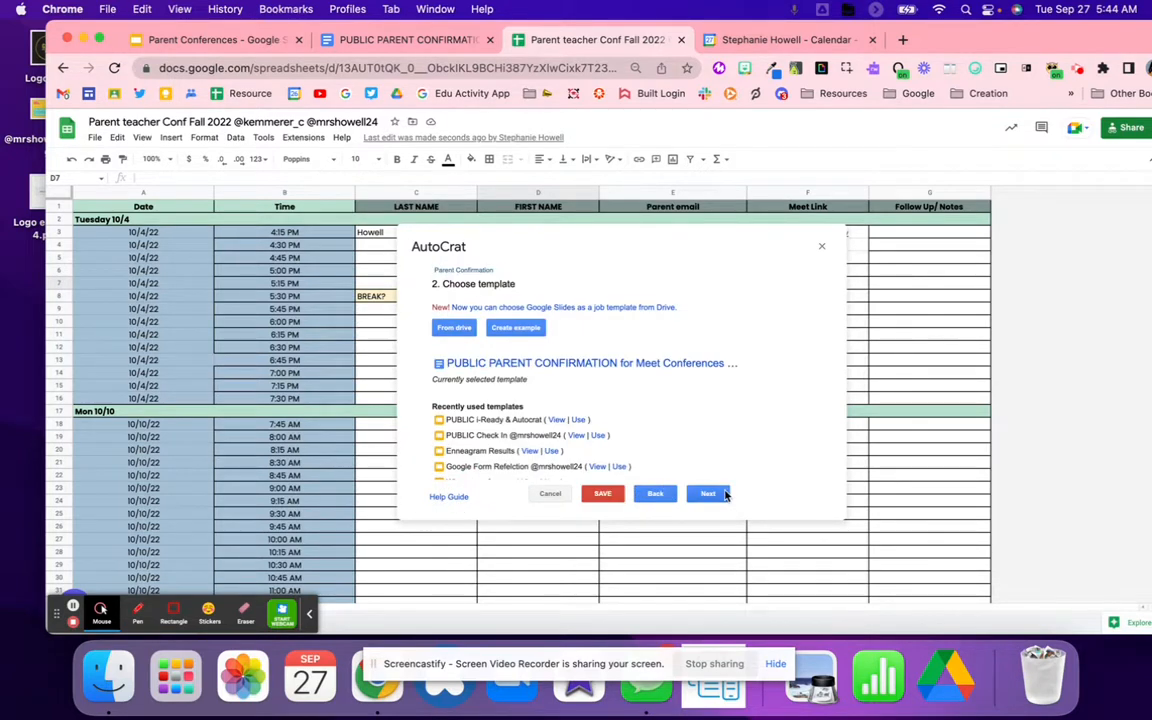
left_click(708, 493)
left_click(761, 353)
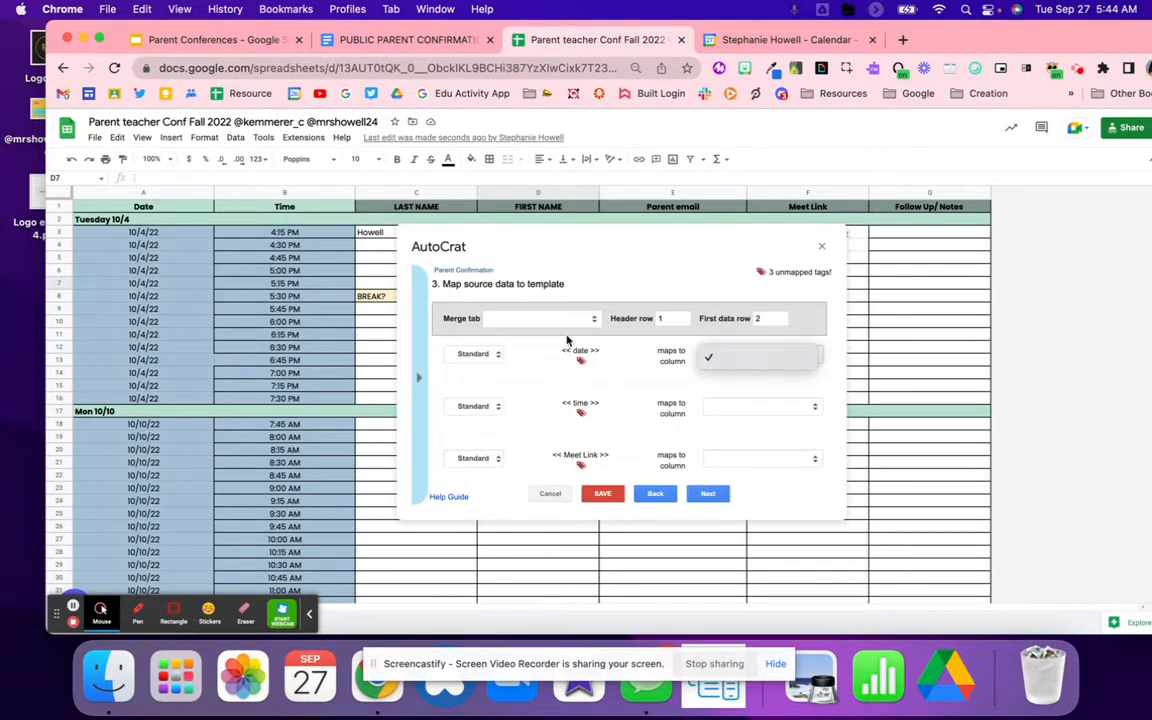
Step: Merge from the Conference sheet, mapping <<date>> to Date and <<time>> to Time
left_click(533, 320)
left_click(541, 338)
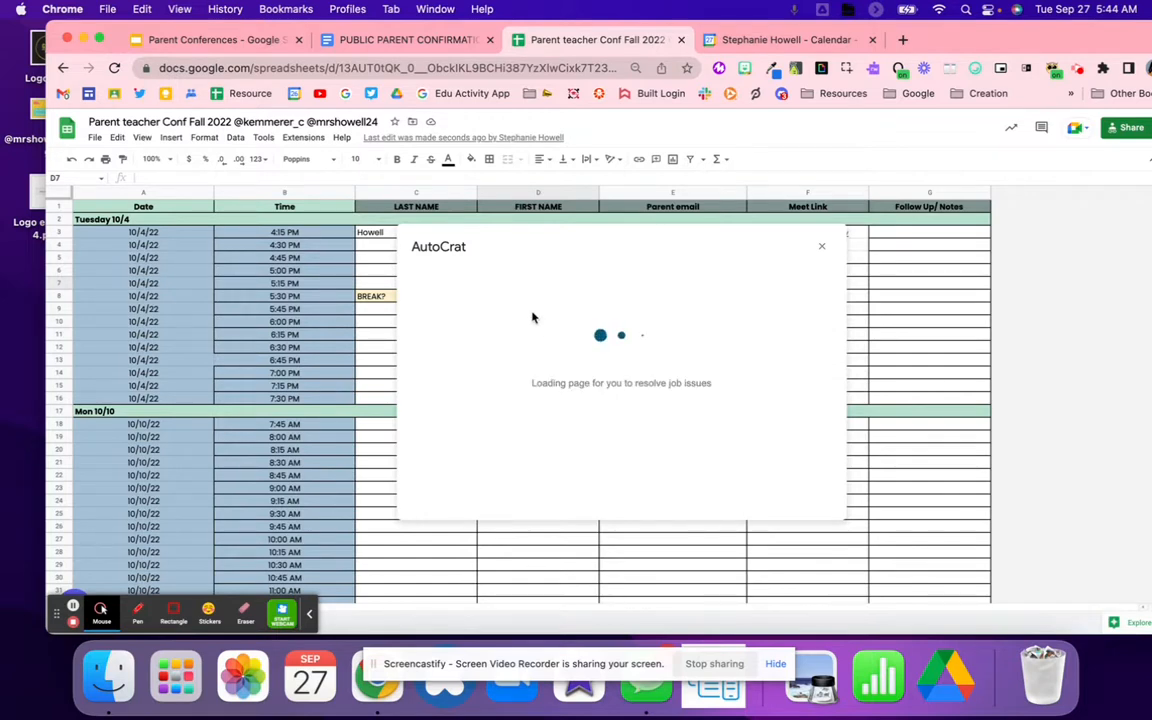
left_click(740, 355)
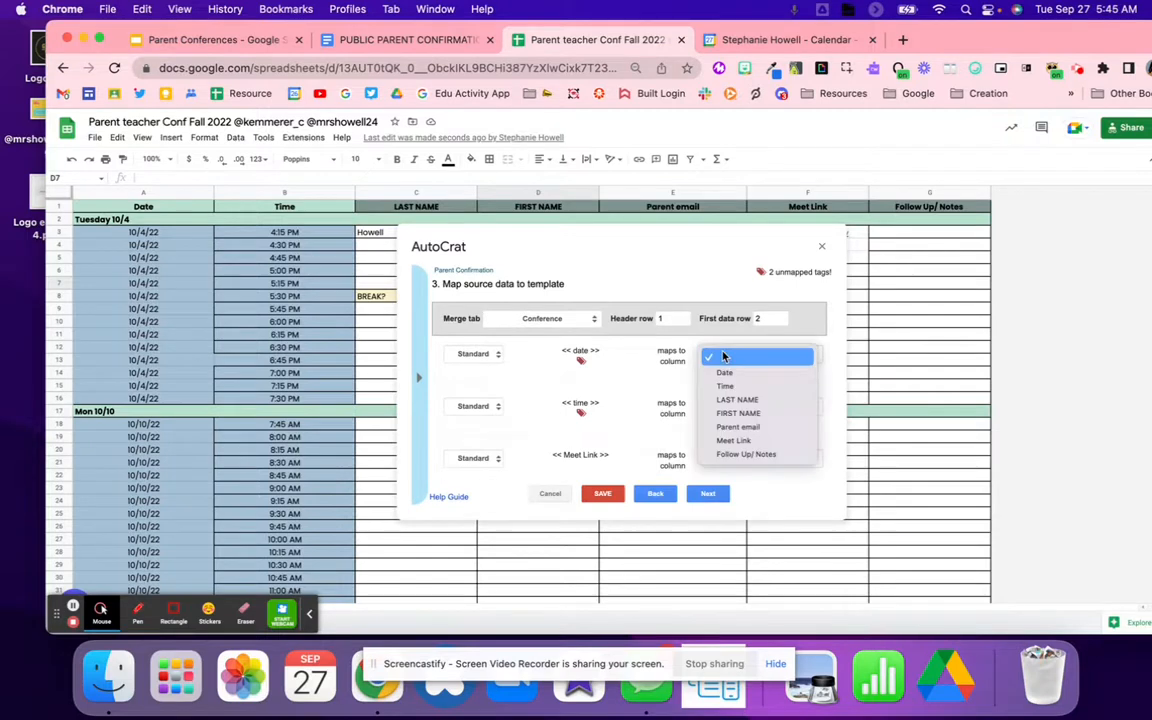
left_click(734, 375)
left_click(740, 407)
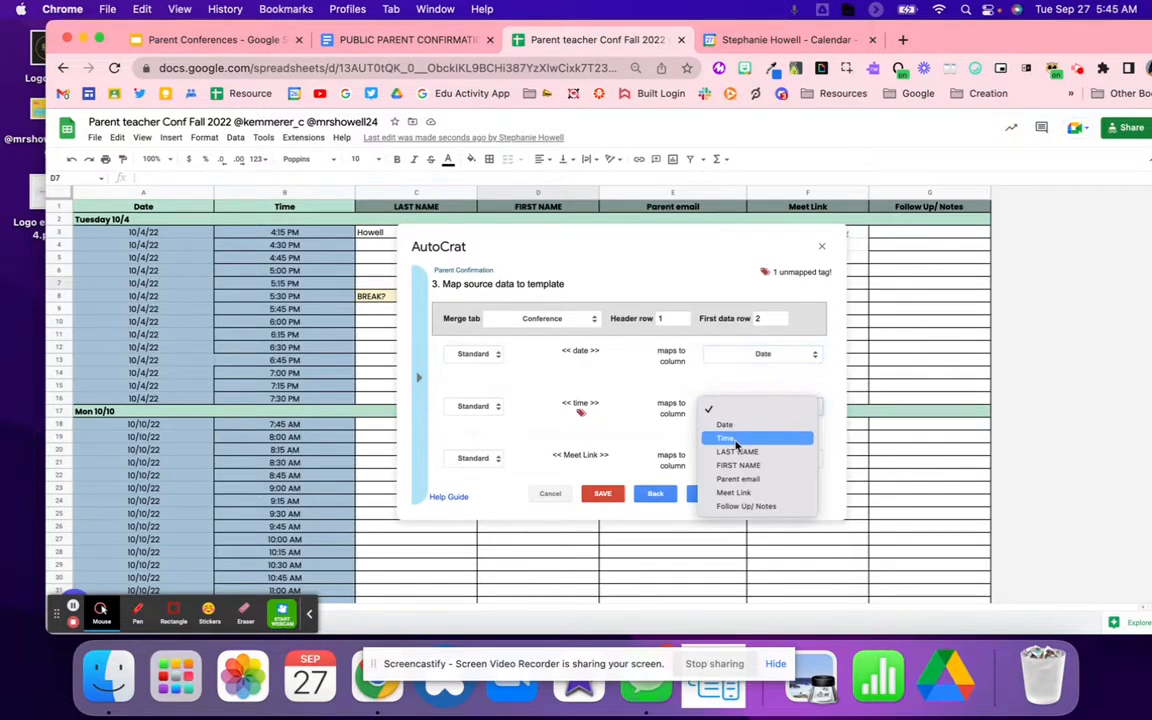
left_click(735, 440)
scroll(736, 463, "down", 1)
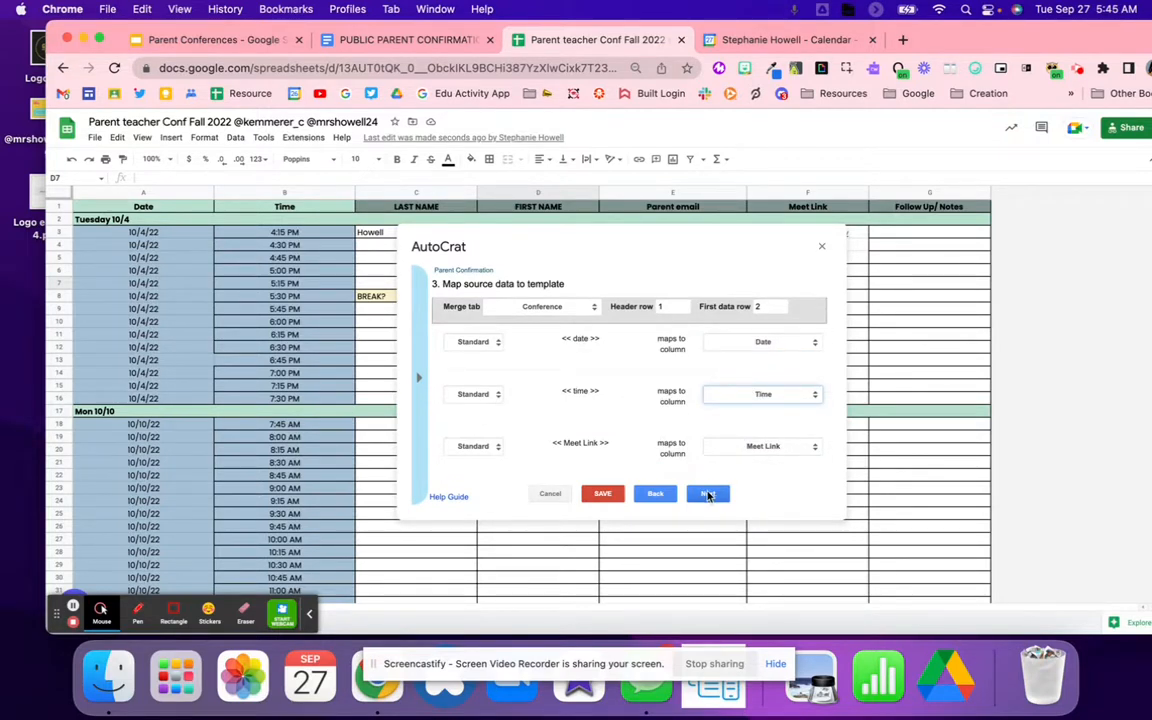
left_click(708, 494)
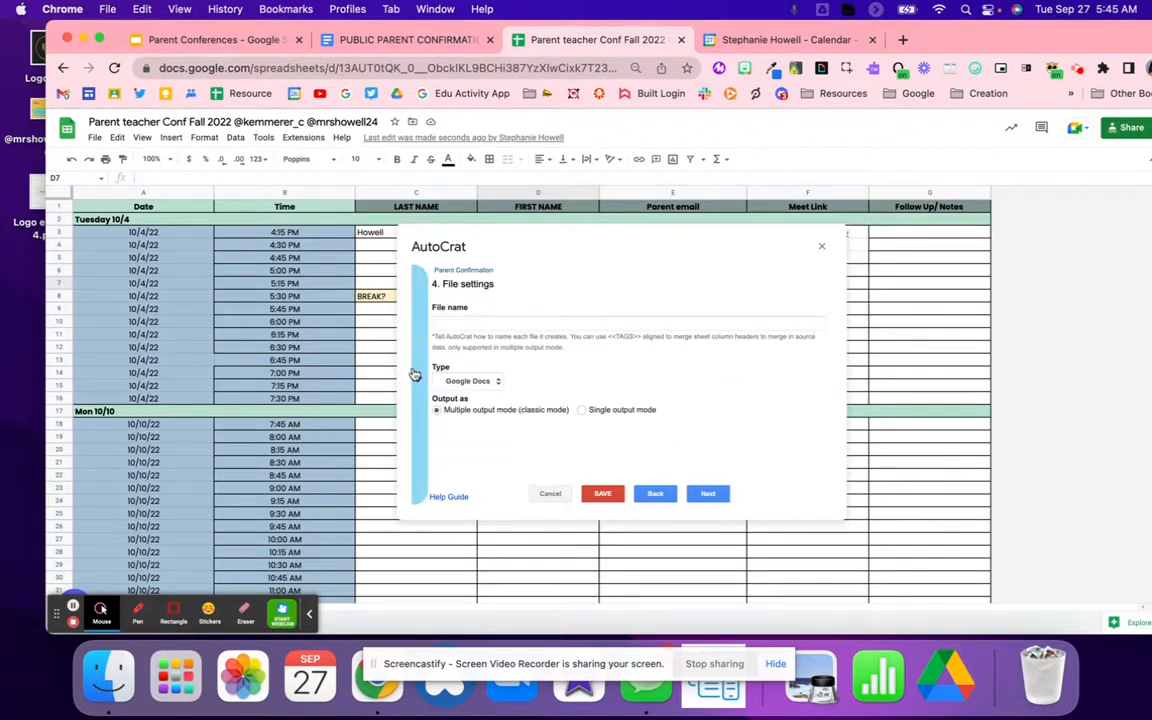
Step: Name output files '<<LAST NAME>> Parent Confirmation' and set the file type to PDF
mouse_move(415, 374)
left_click(478, 403)
left_click(545, 323)
type("<<LAST NAME>>")
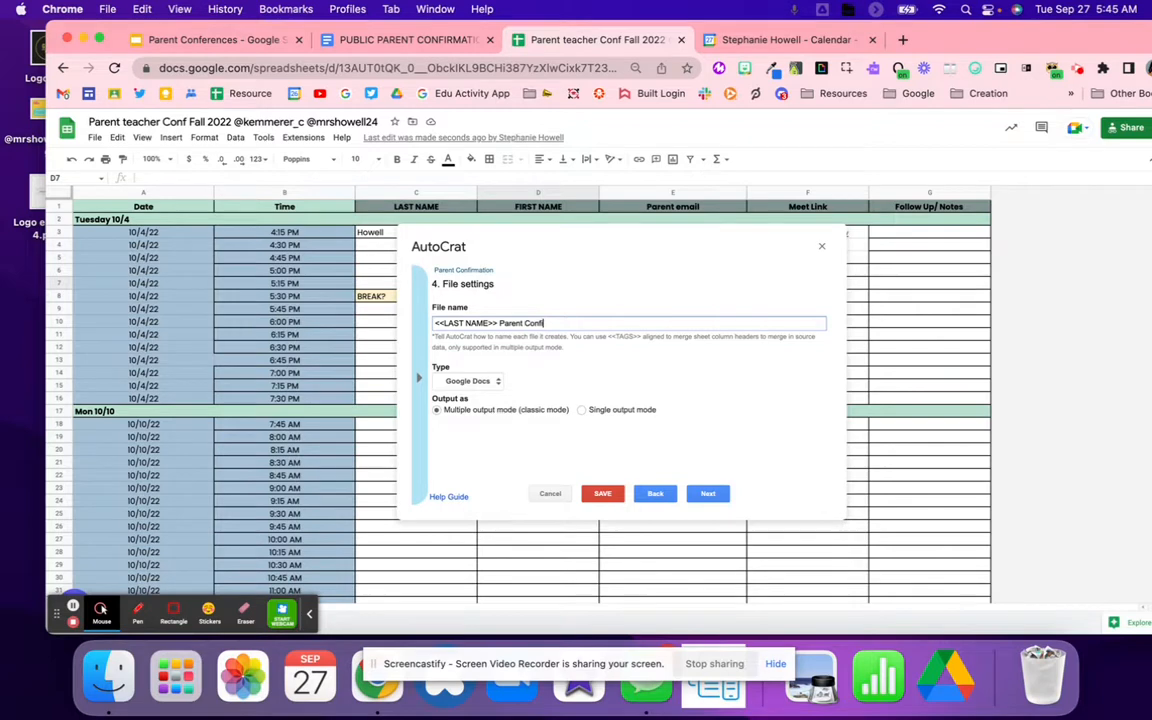
type("Parent Confirmation")
left_click(470, 381)
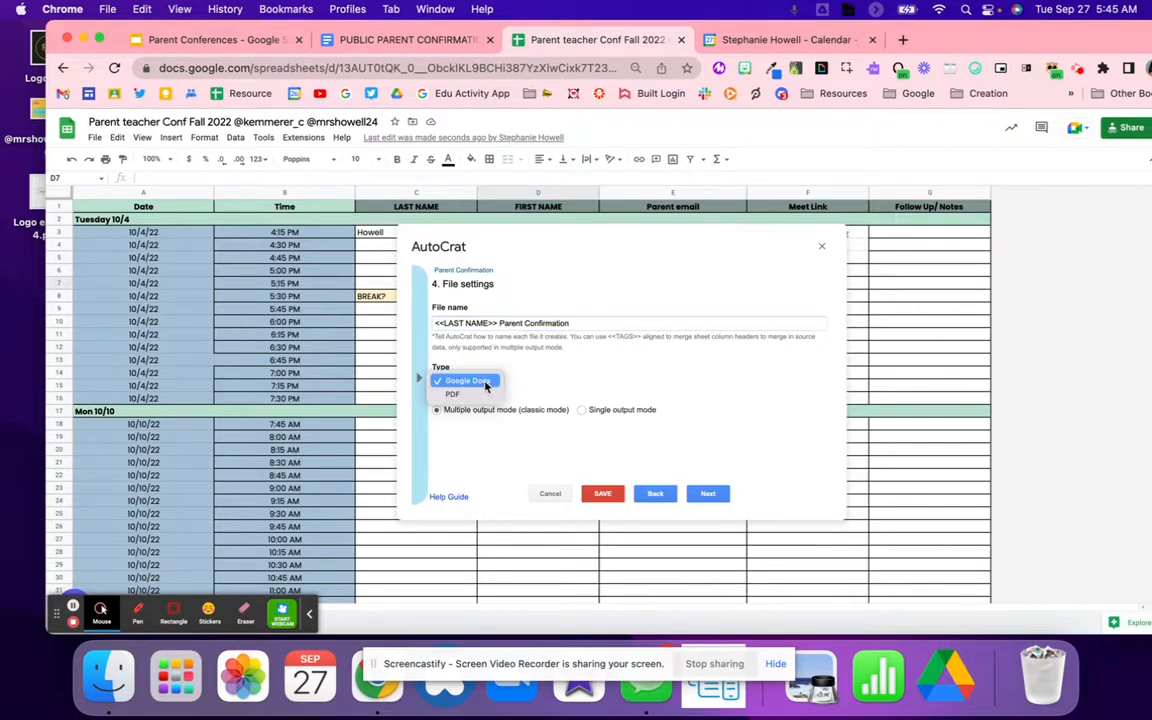
left_click(482, 396)
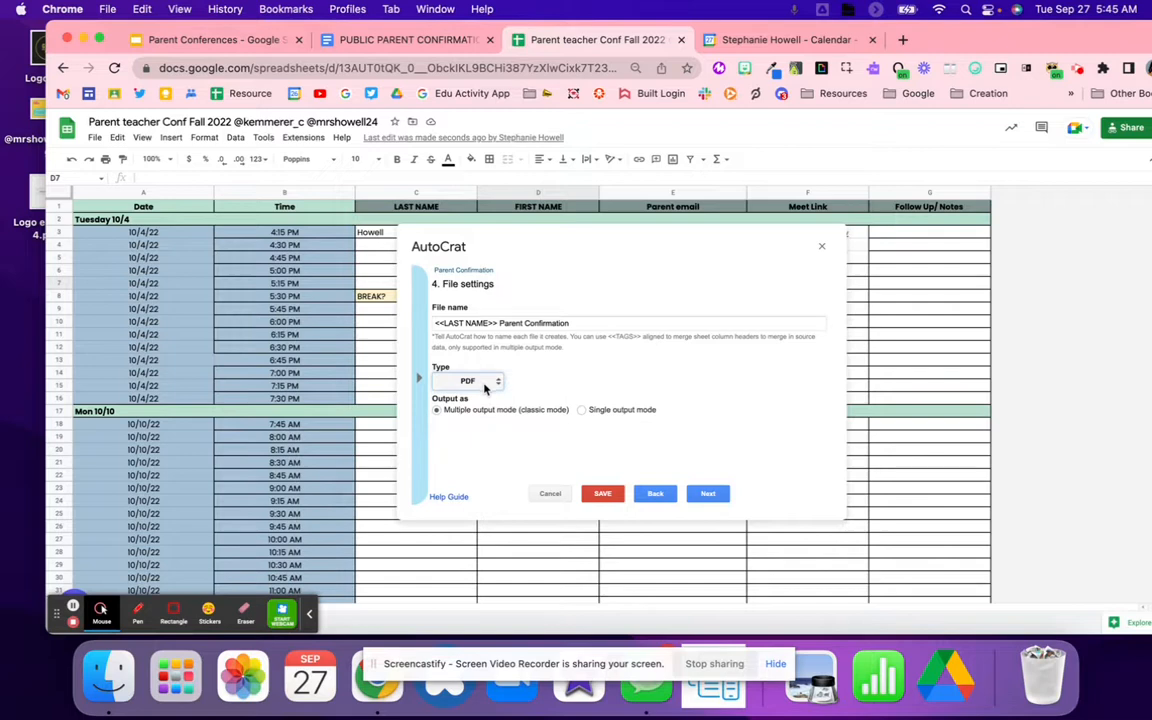
left_click(721, 496)
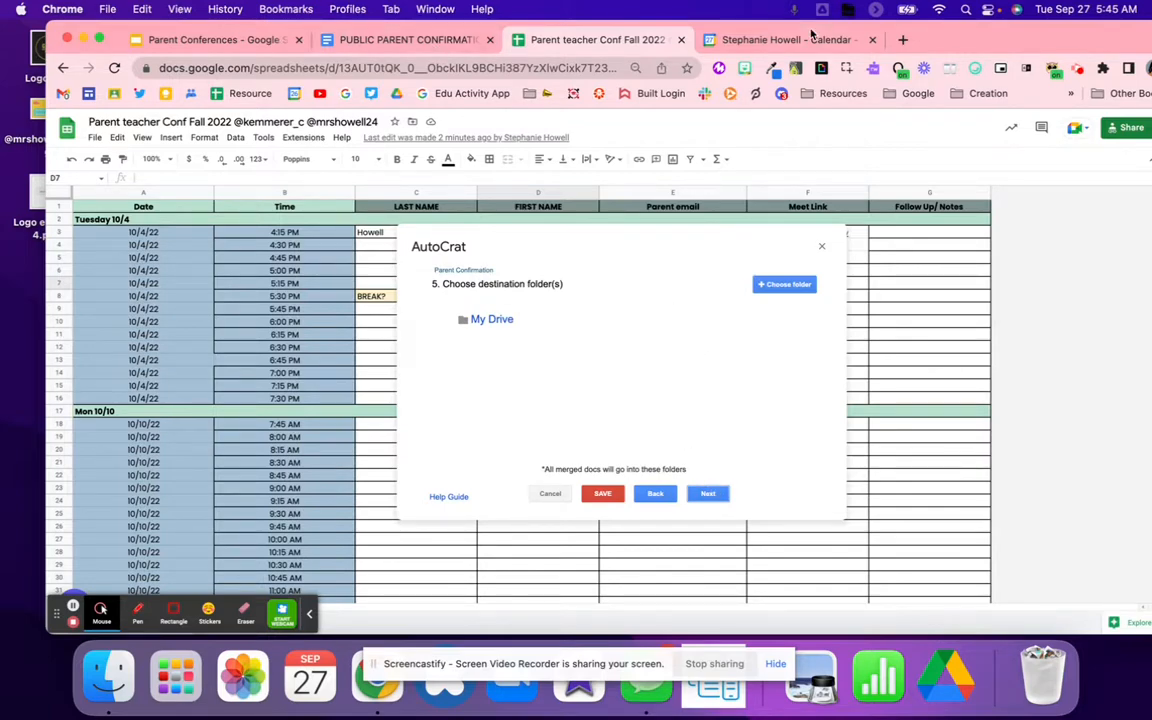
Step: In a new Google Drive tab, create a 'Parent Confirmation' folder in My Drive, then return to the sheet
left_click(745, 39)
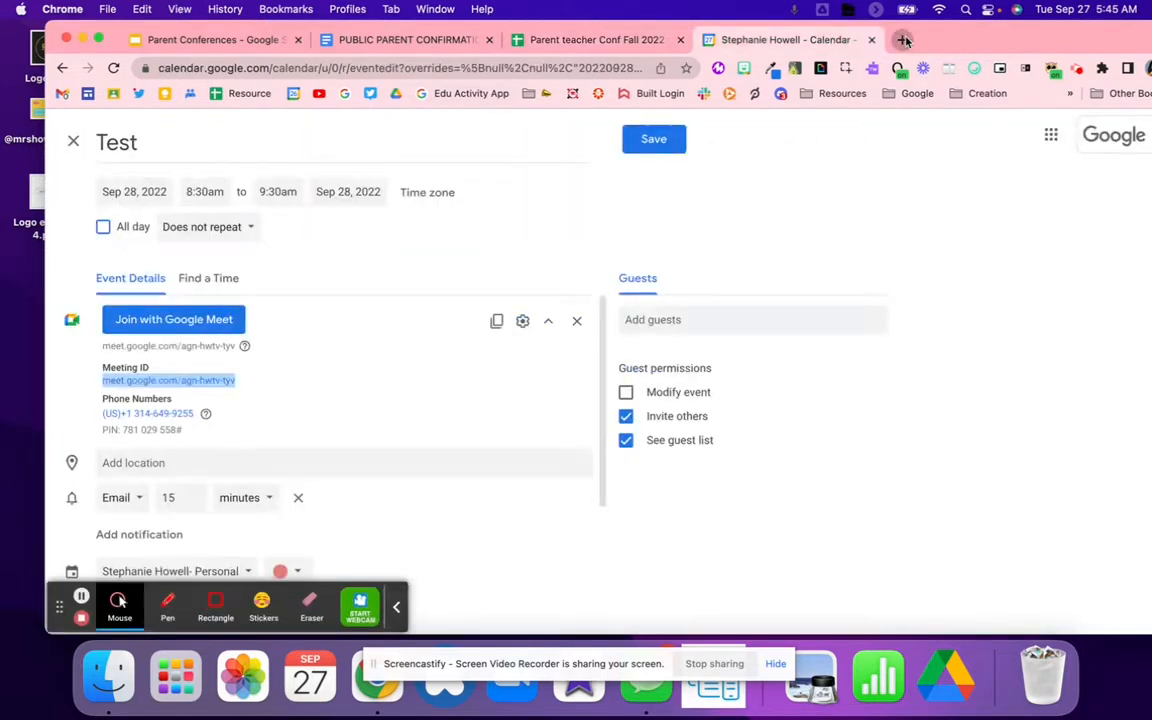
key("cmd+t")
type("dr")
key("Return")
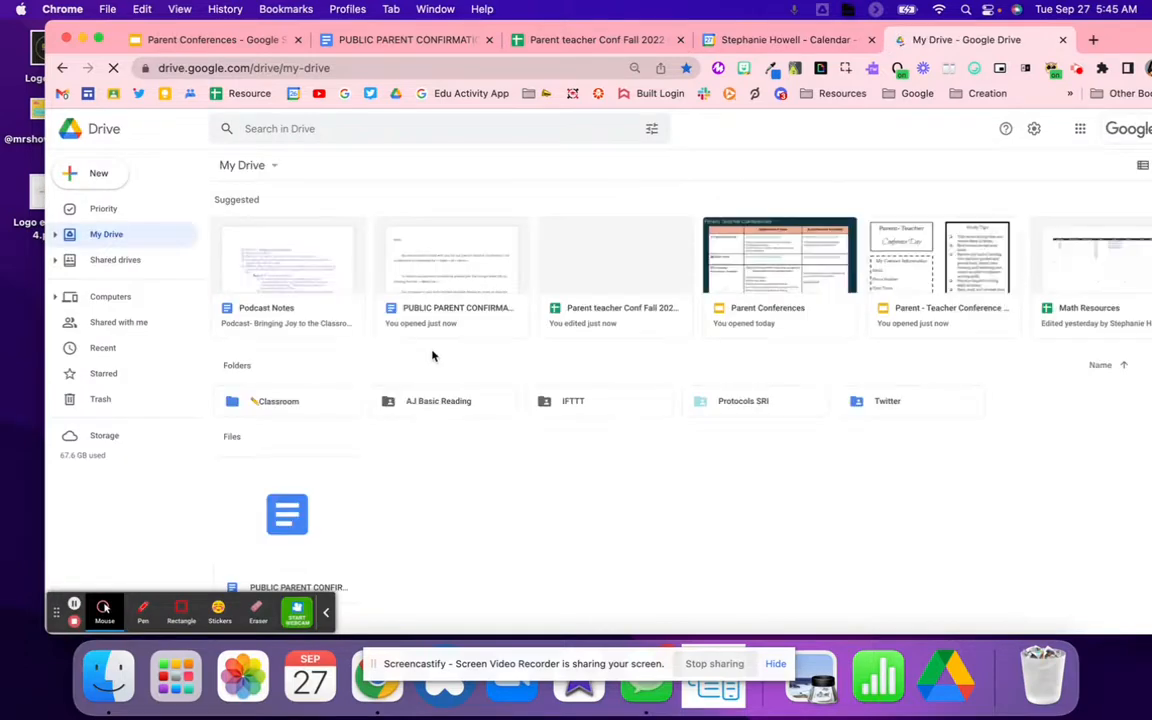
right_click(450, 489)
left_click(481, 300)
type("Parent Confirmation")
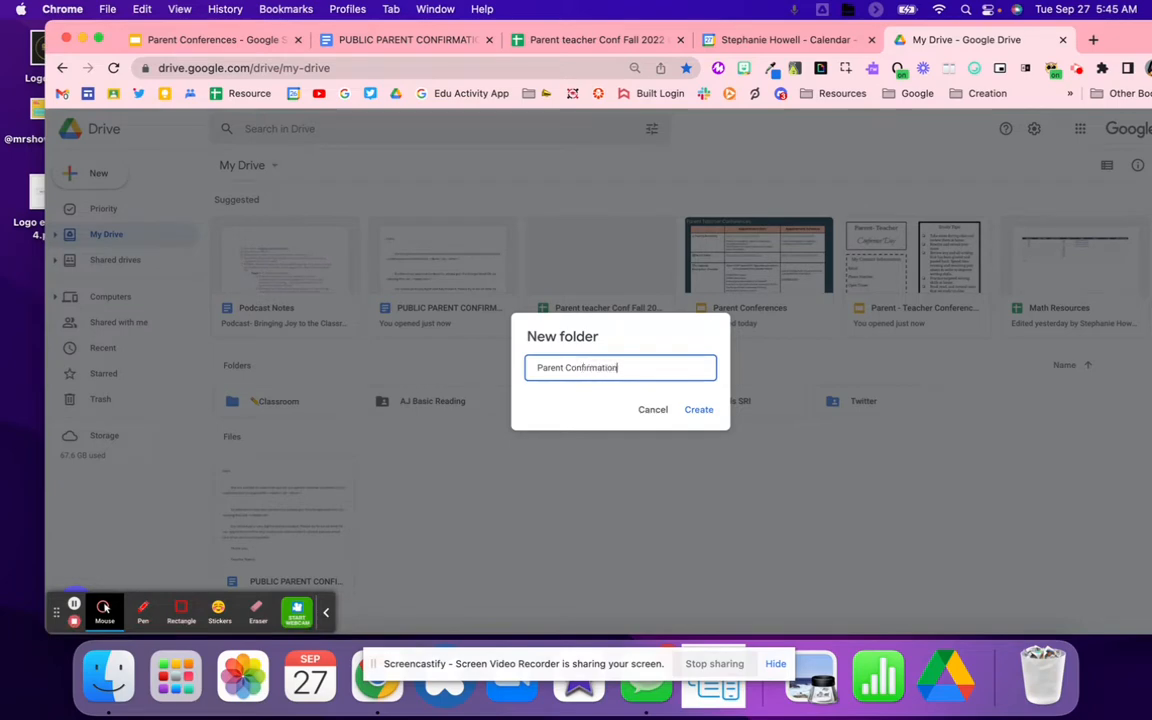
key("Return")
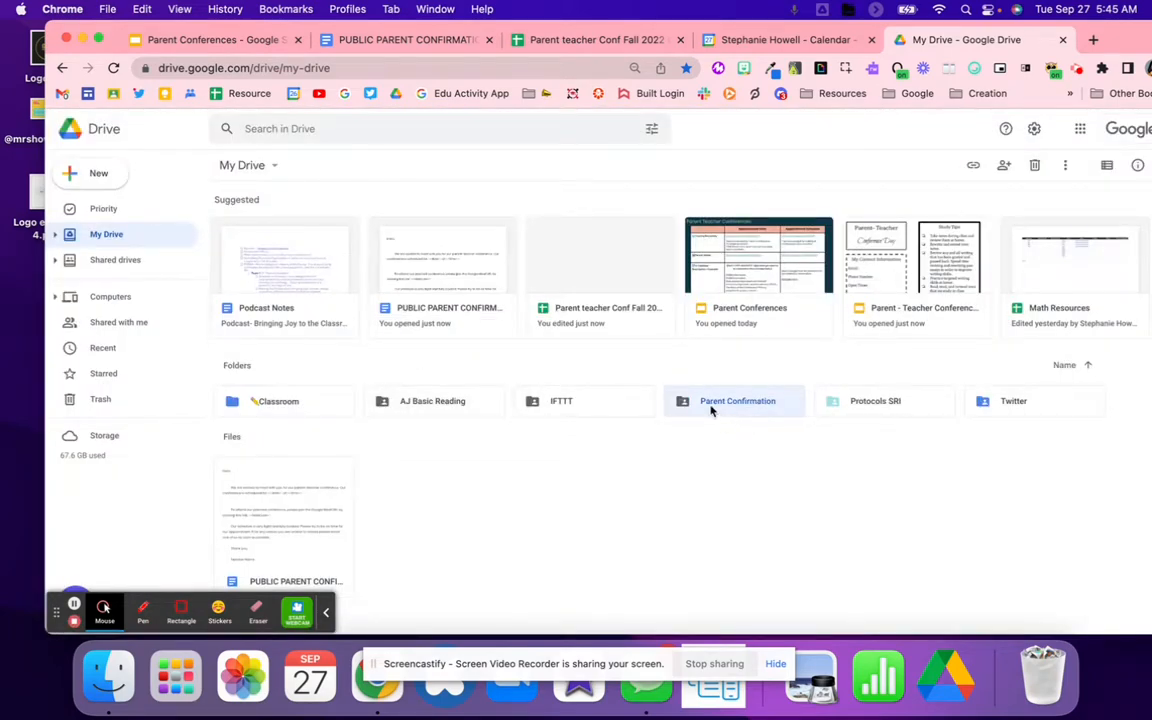
left_click(625, 40)
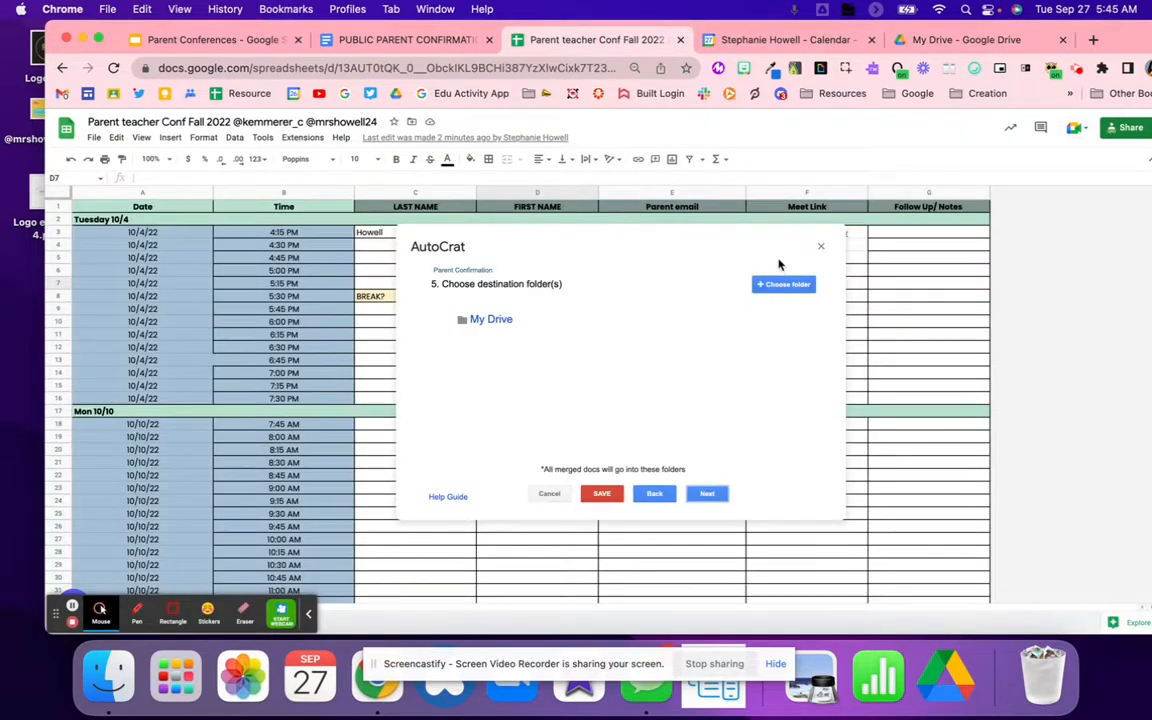
Step: Make Parent Confirmation the only destination folder and skip ahead past the dynamic folder and merge condition steps
left_click(780, 284)
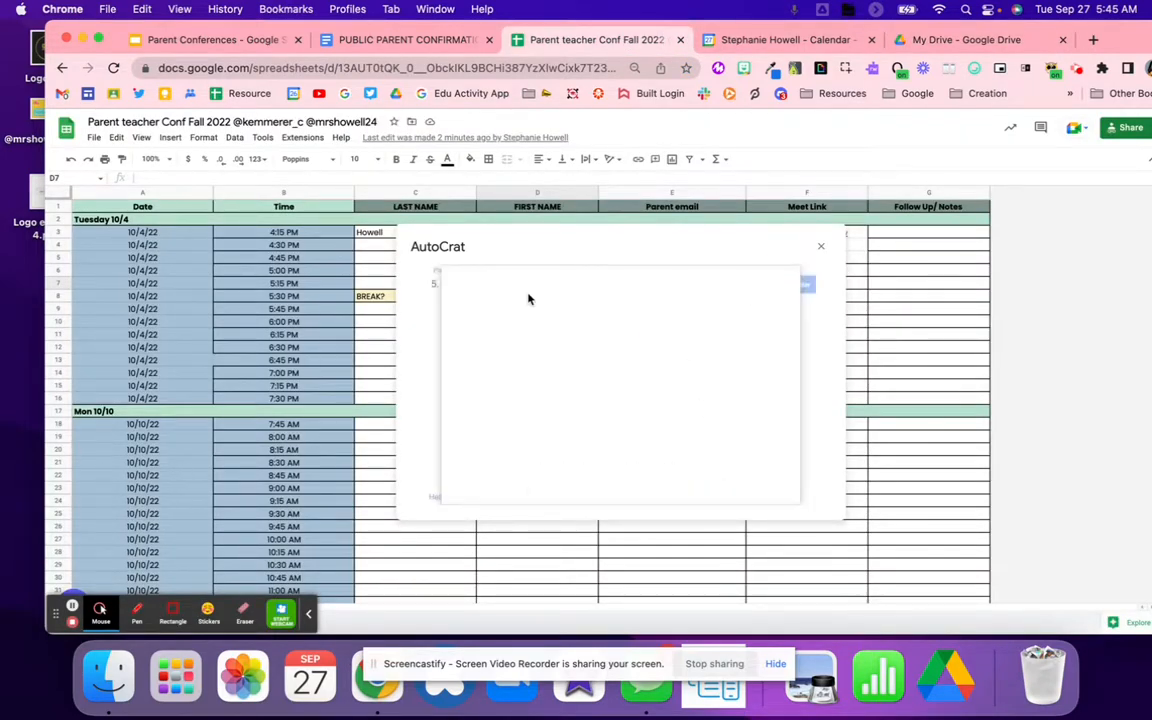
left_click(478, 338)
left_click(468, 484)
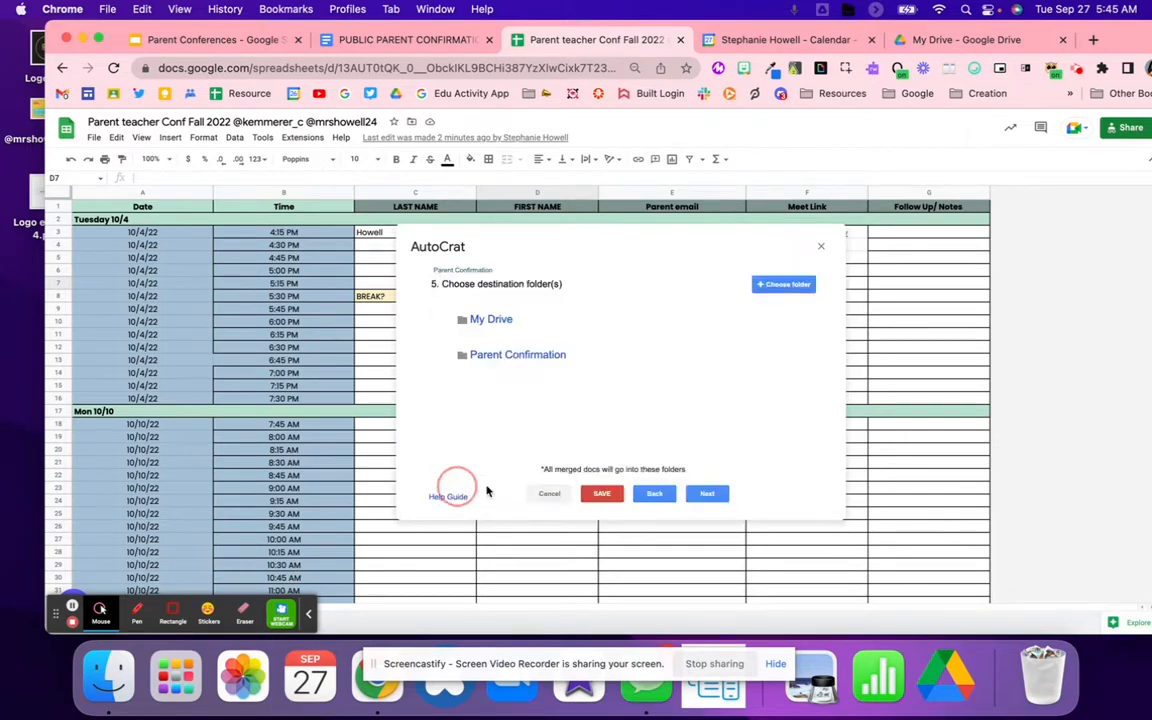
left_click(778, 322)
left_click(805, 369)
left_click(708, 493)
left_click(708, 494)
left_click(707, 494)
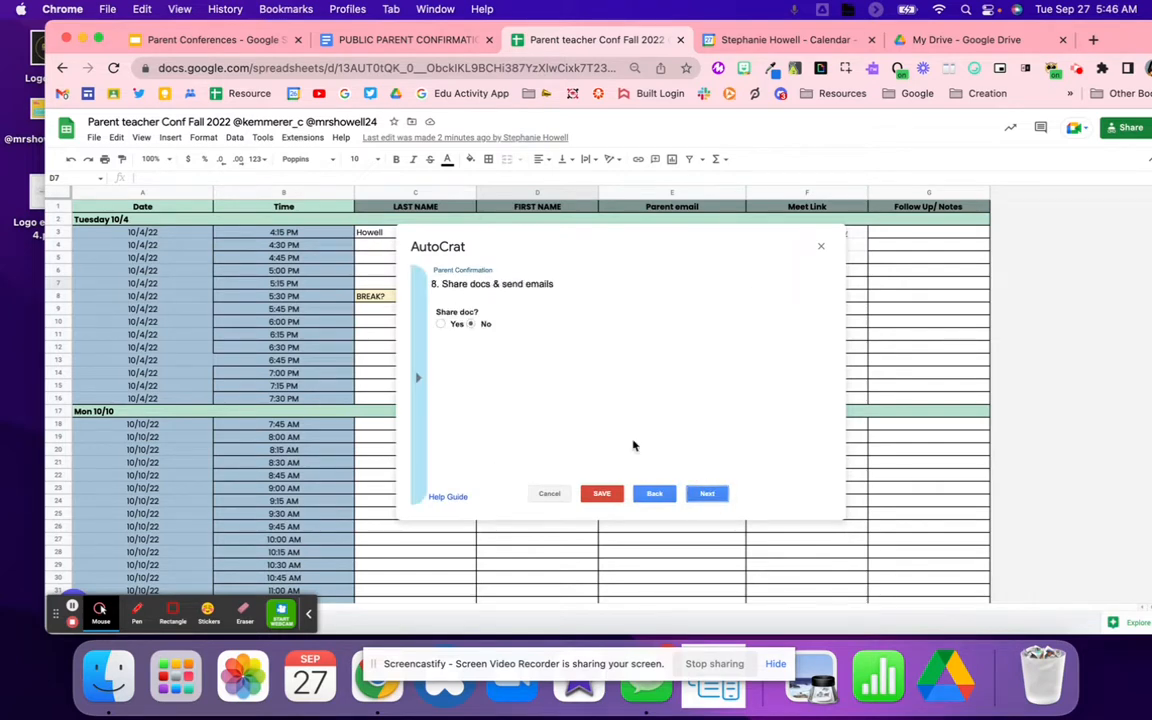
Step: Turn on sharing and set the email recipient to the <<Parent email>> tag
left_click(440, 324)
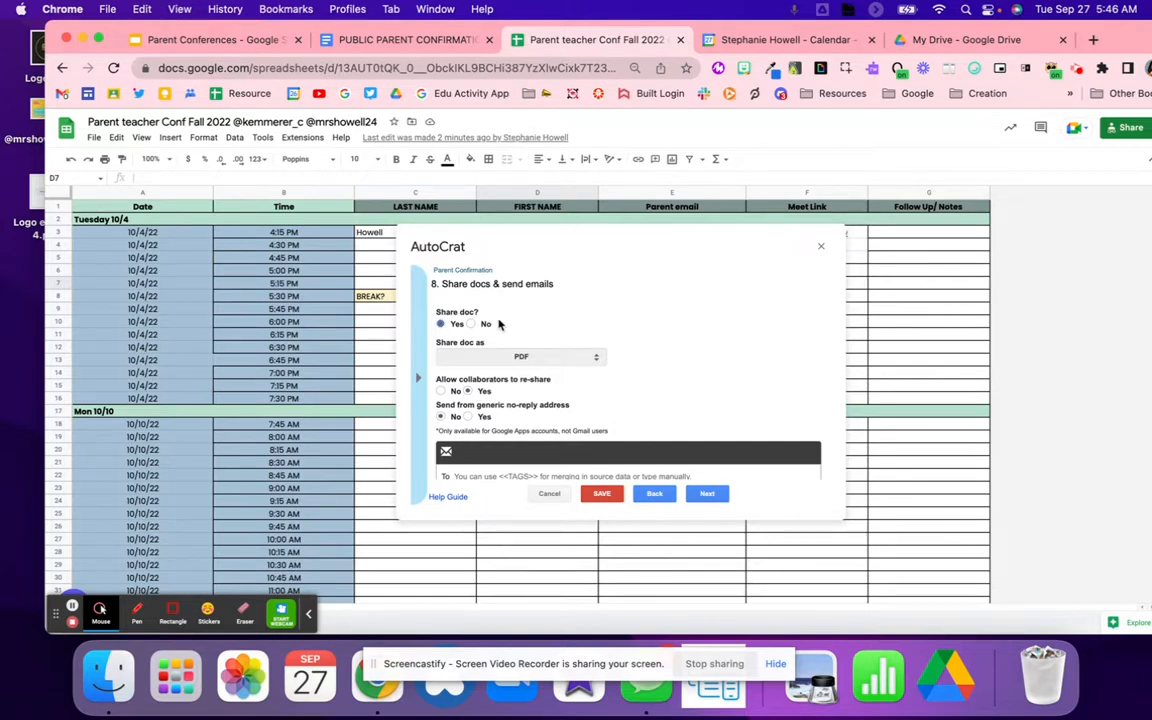
scroll(416, 365, "down", 5)
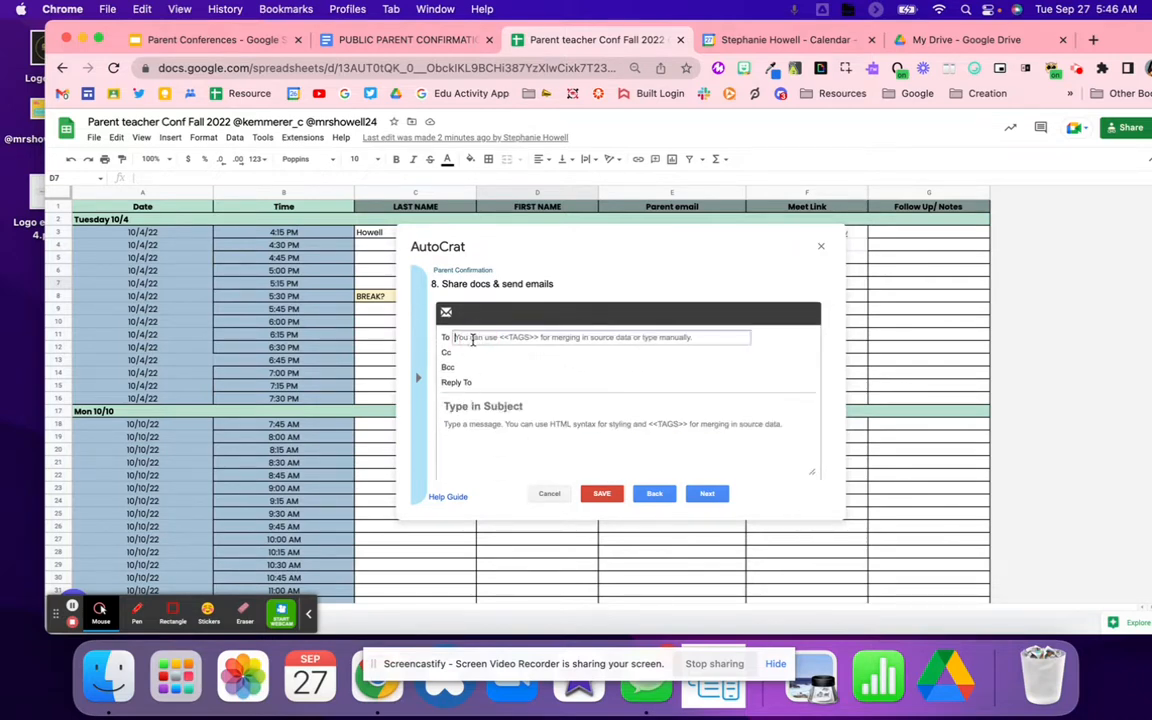
left_click(419, 376)
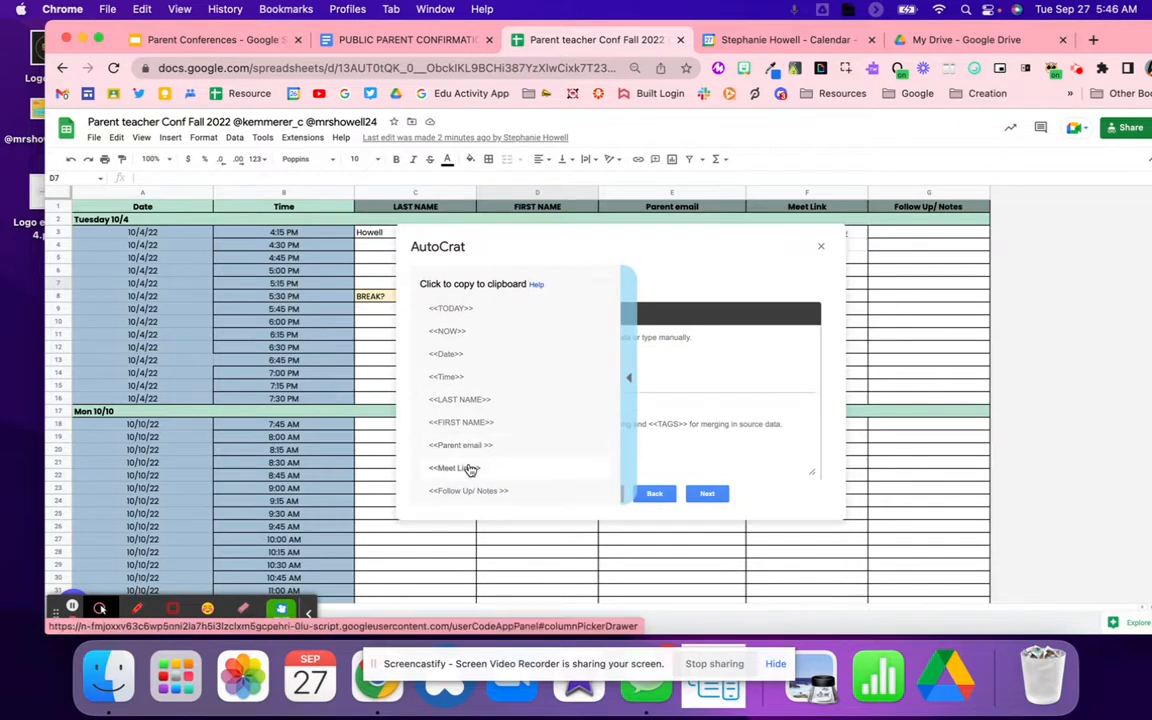
scroll(468, 468, "down", 1)
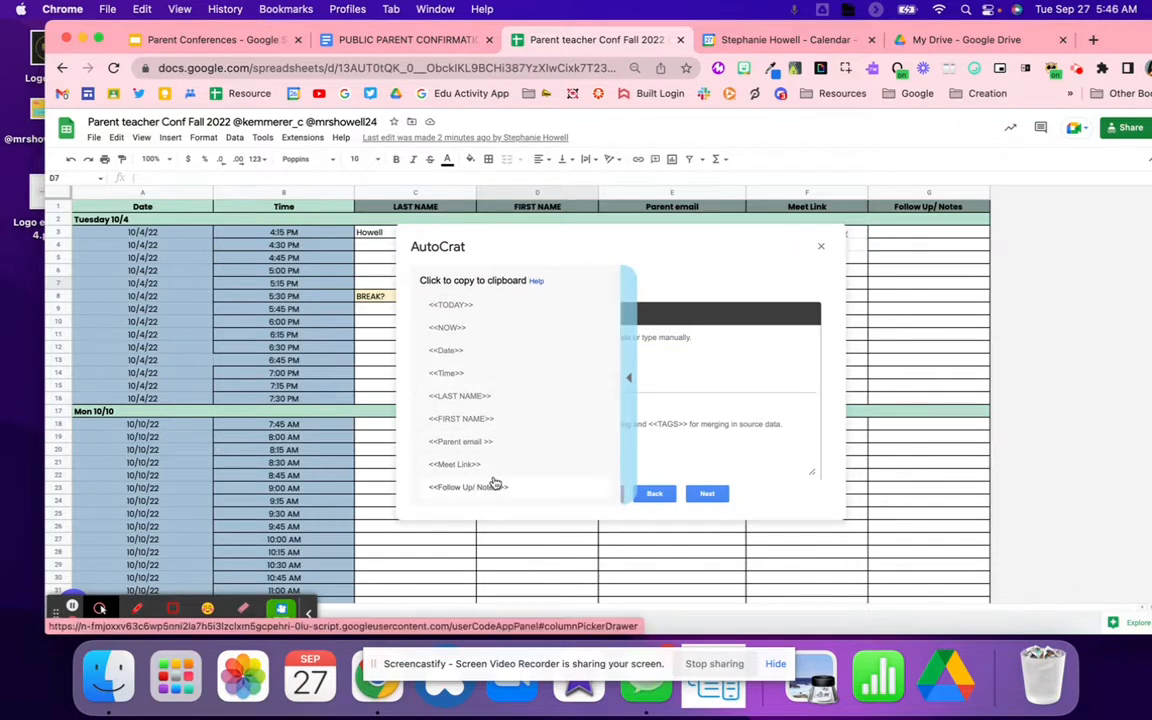
left_click(476, 443)
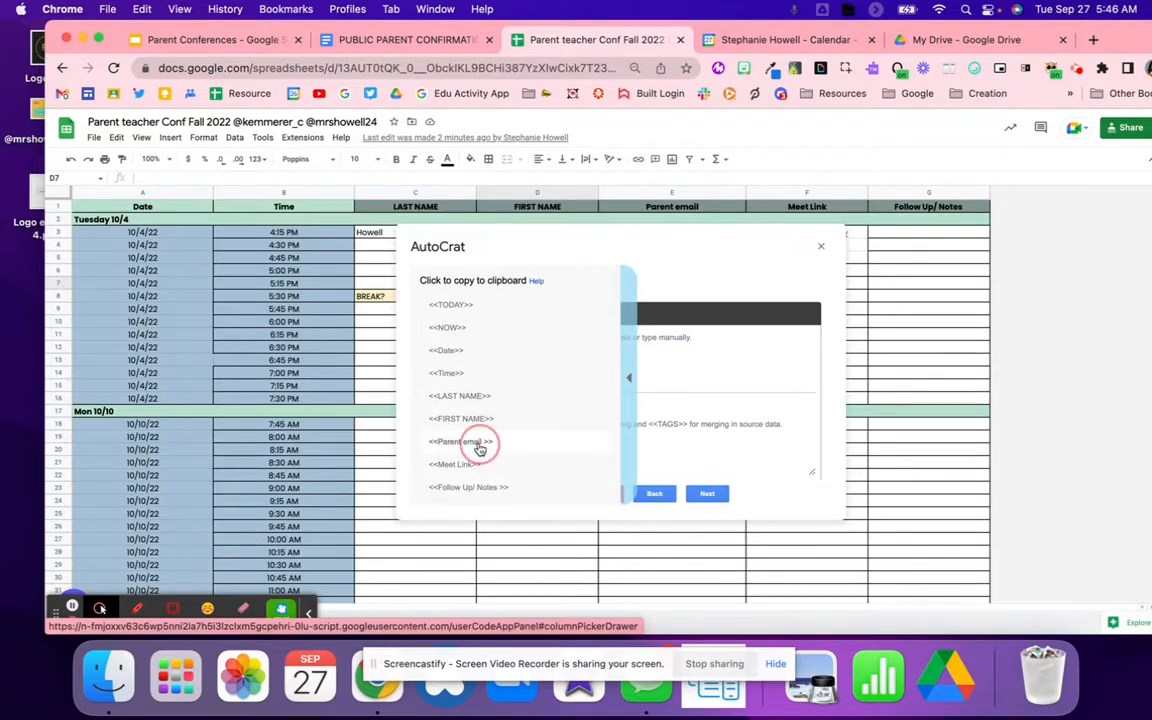
left_click(485, 337)
type("<<Parent email >>")
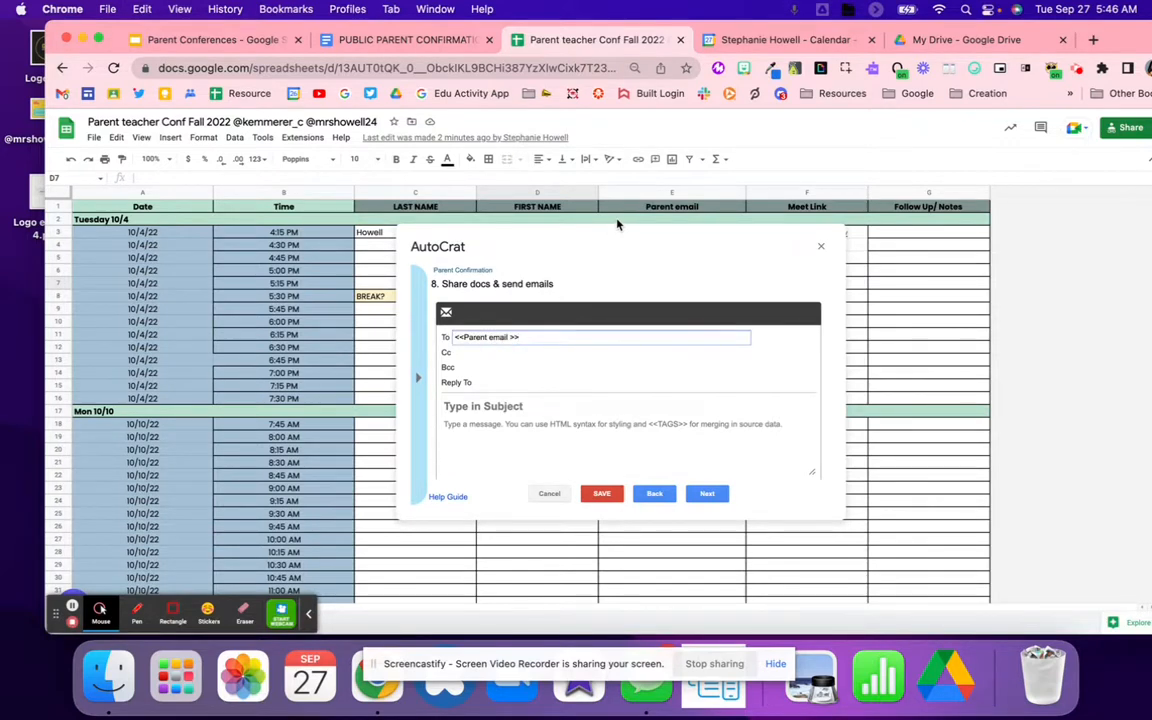
left_click(640, 190)
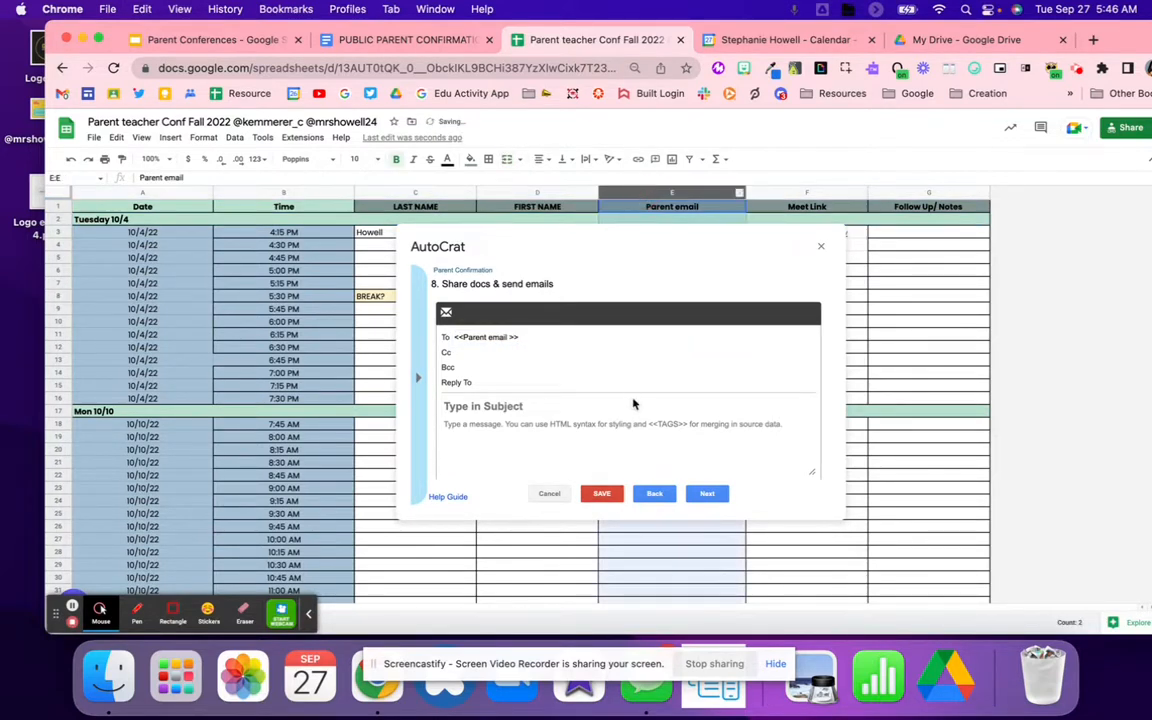
left_click(475, 402)
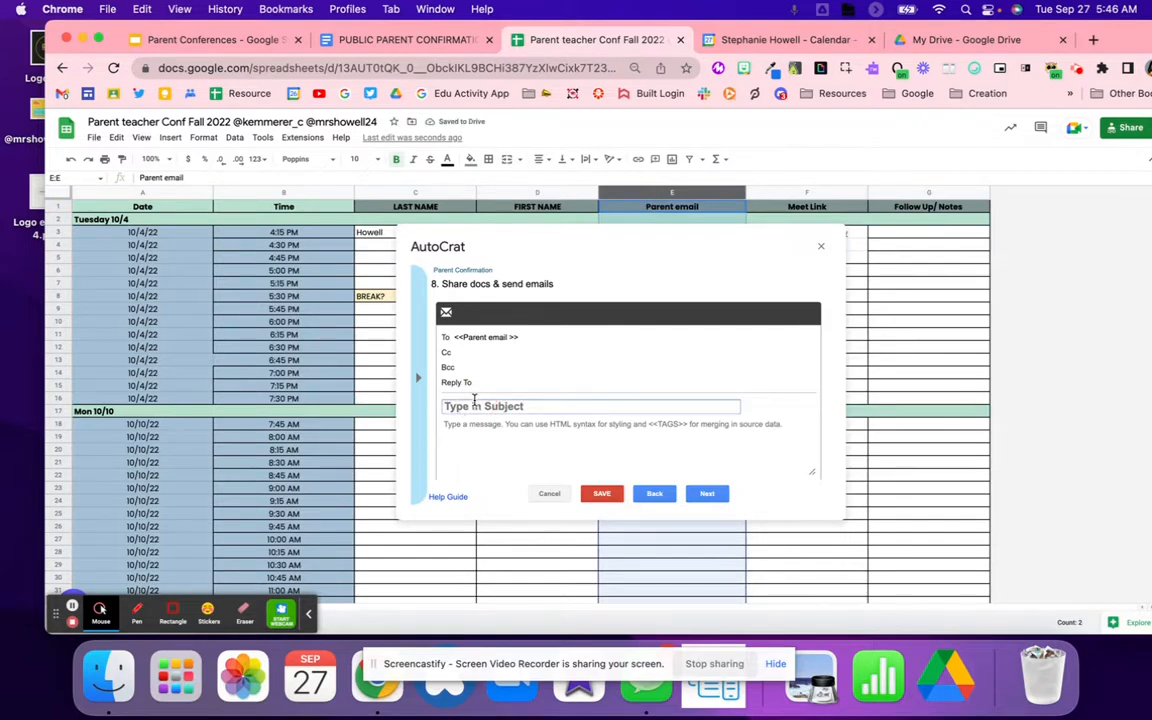
Step: Enter the subject 'Confirmation for Parent- Teacher Conferences', correcting the misspelled Conferences
type("Confirmation for Parent")
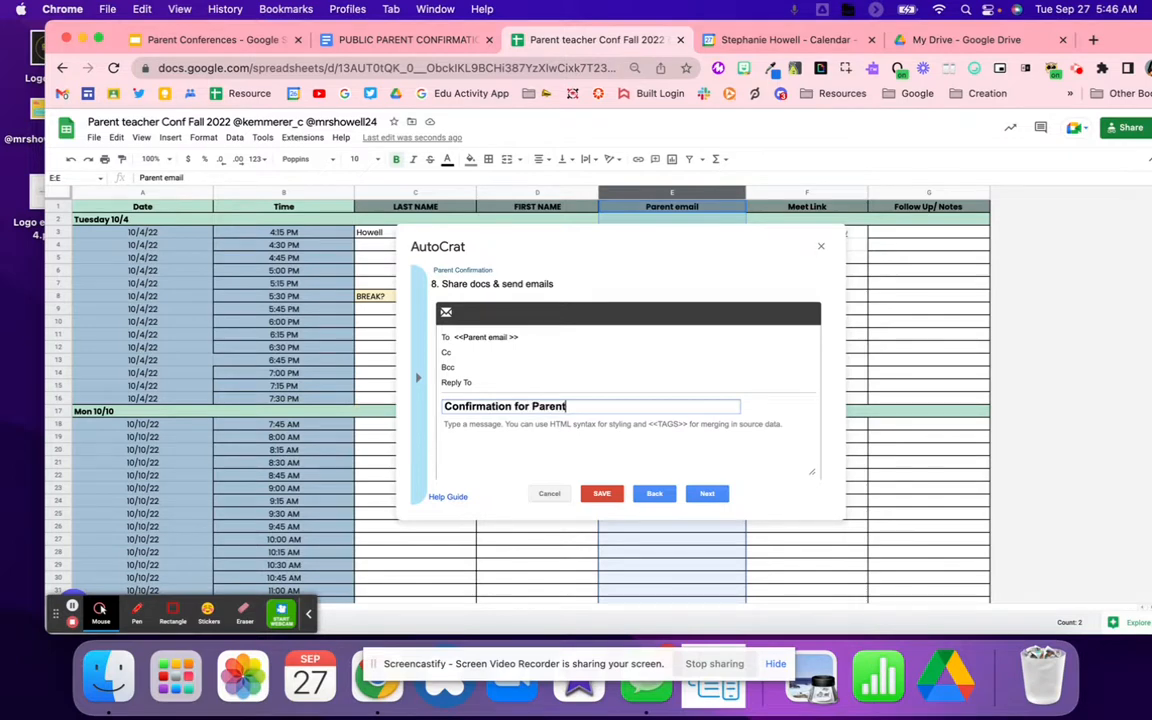
type("eacher COnfrences")
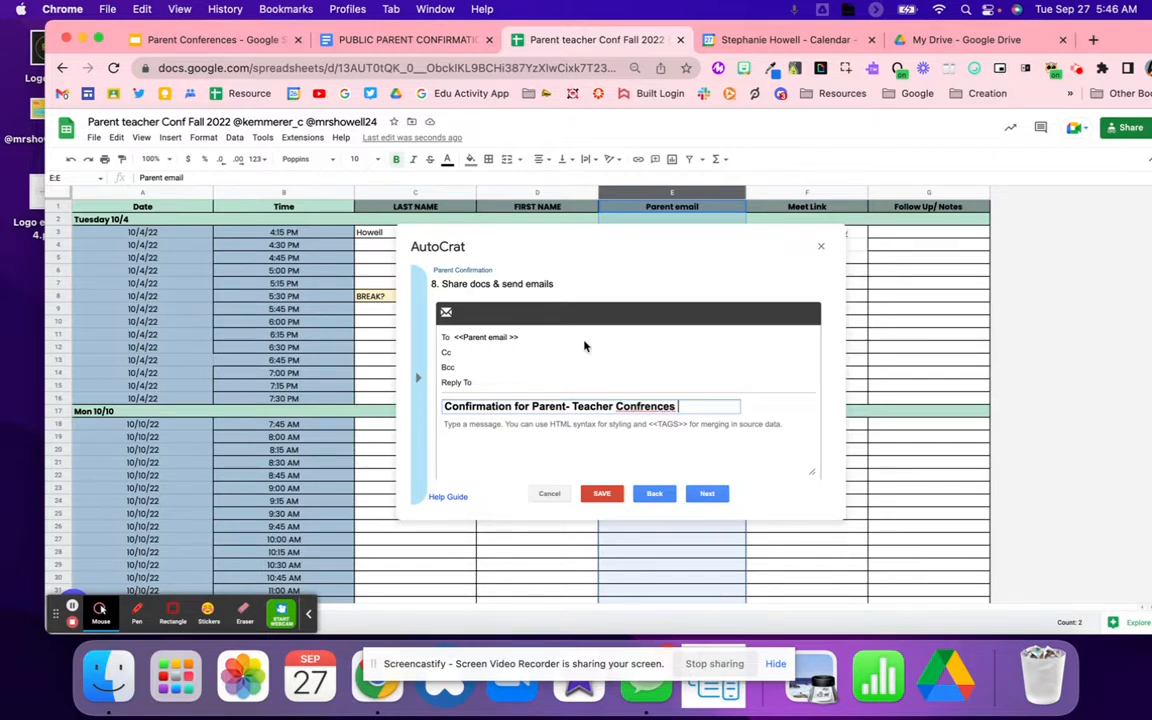
right_click(645, 403)
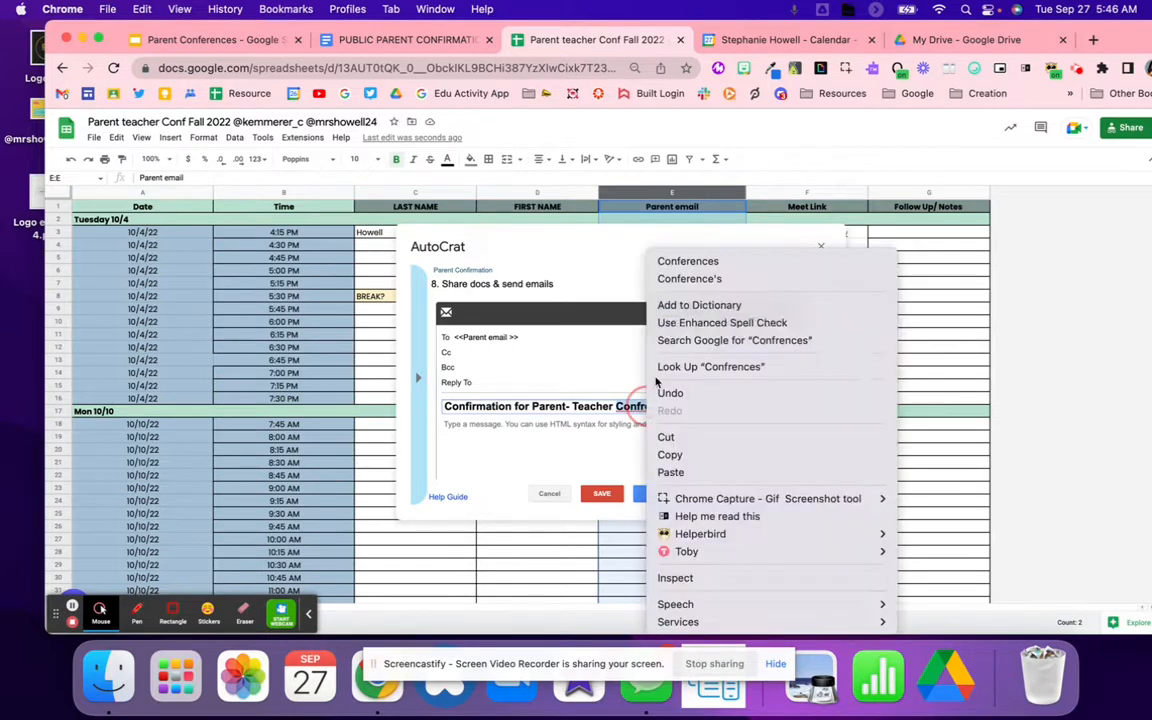
left_click(693, 262)
Step: Paste the confirmation letter's text from the Google Doc into the email body
left_click(405, 39)
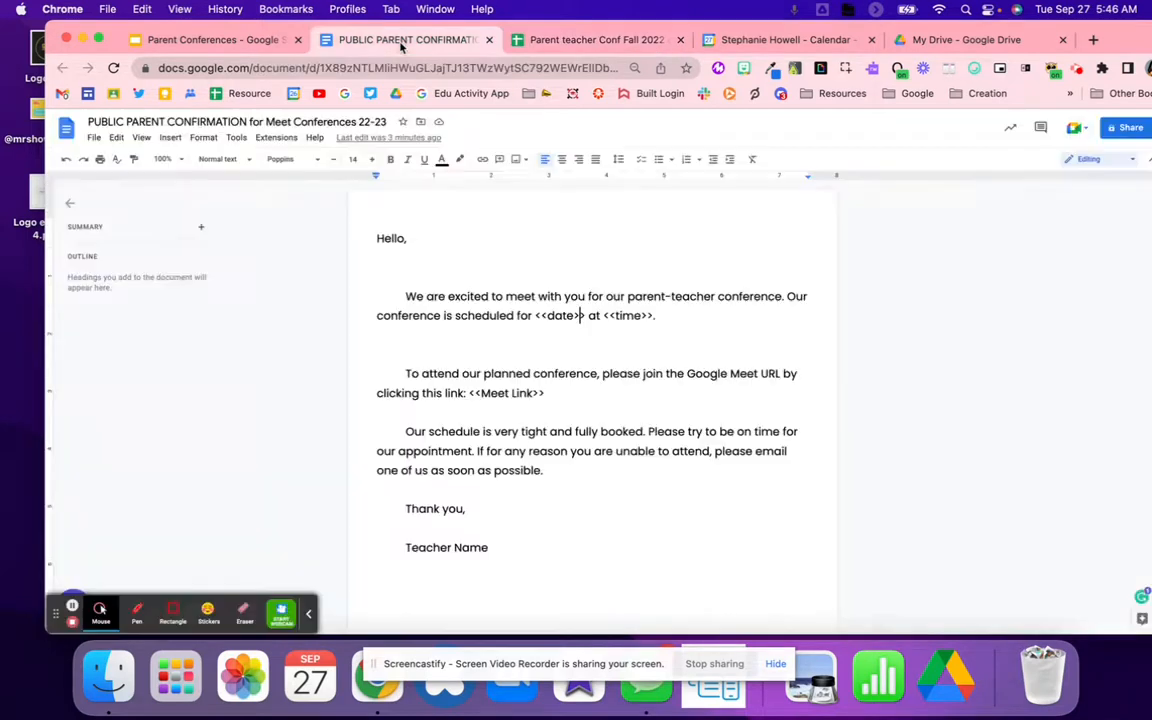
left_click_drag(527, 563, 335, 216)
key("cmd+c")
left_click(605, 39)
left_click(545, 442)
key("cmd+v")
scroll(557, 449, "up", 5)
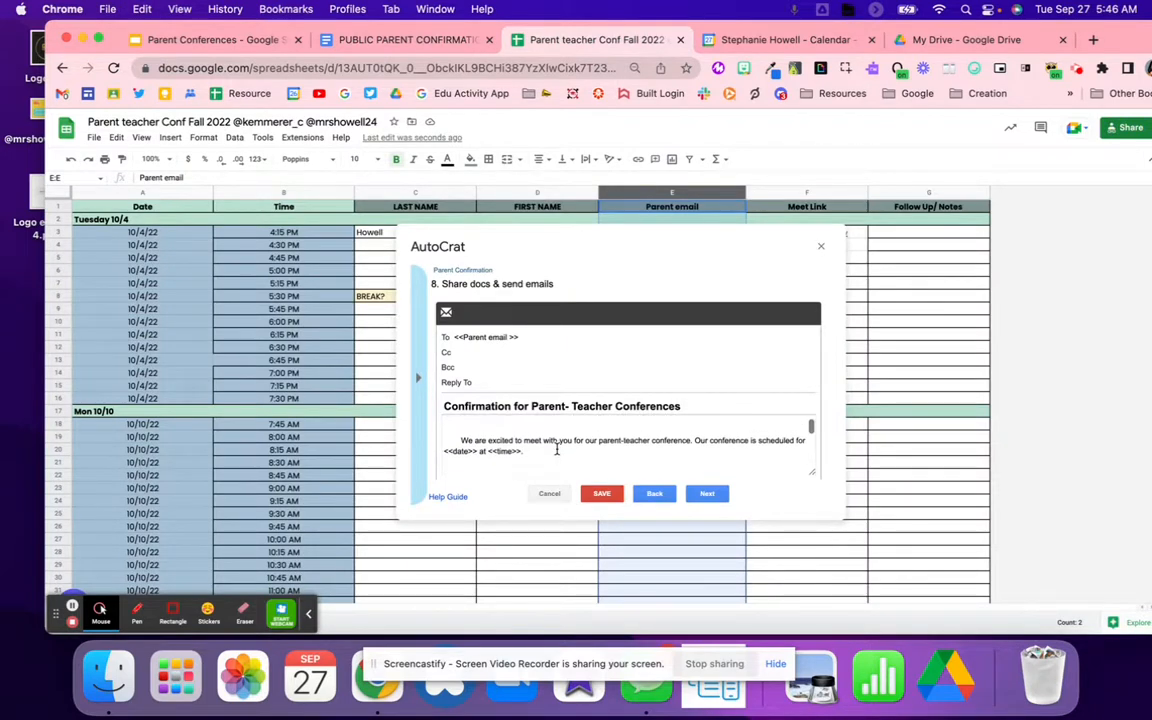
left_click(418, 378)
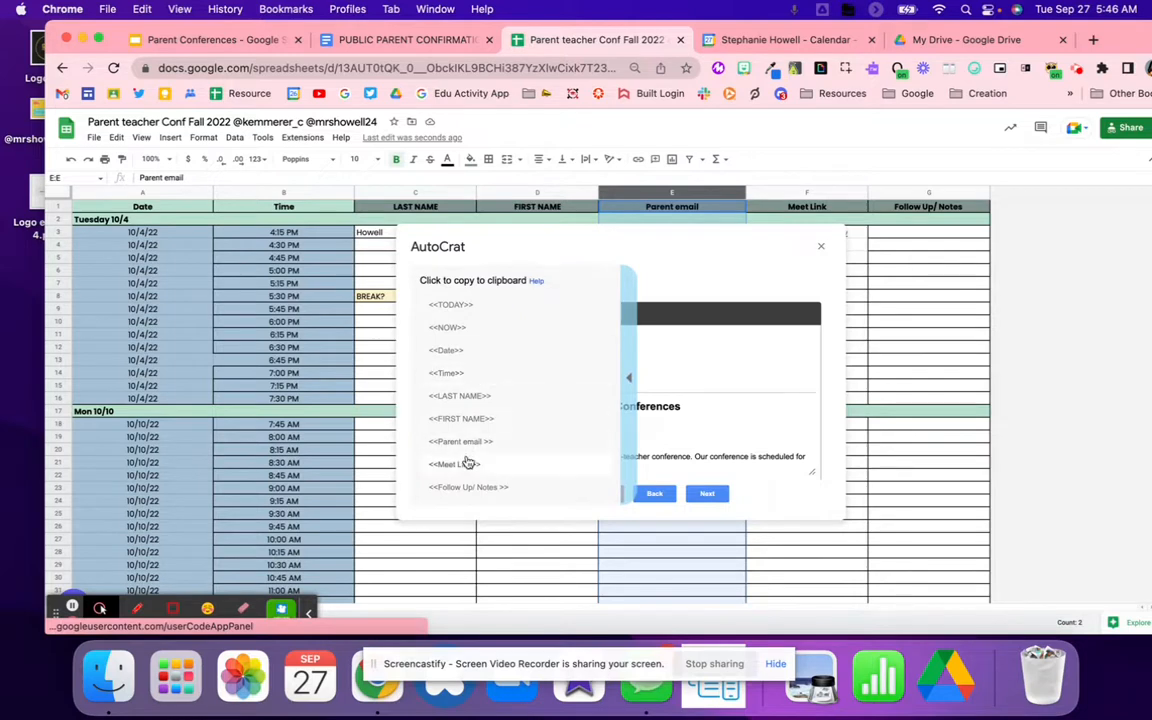
Step: Replace the lowercase time tag in the email body with <<Time>>
left_click(465, 355)
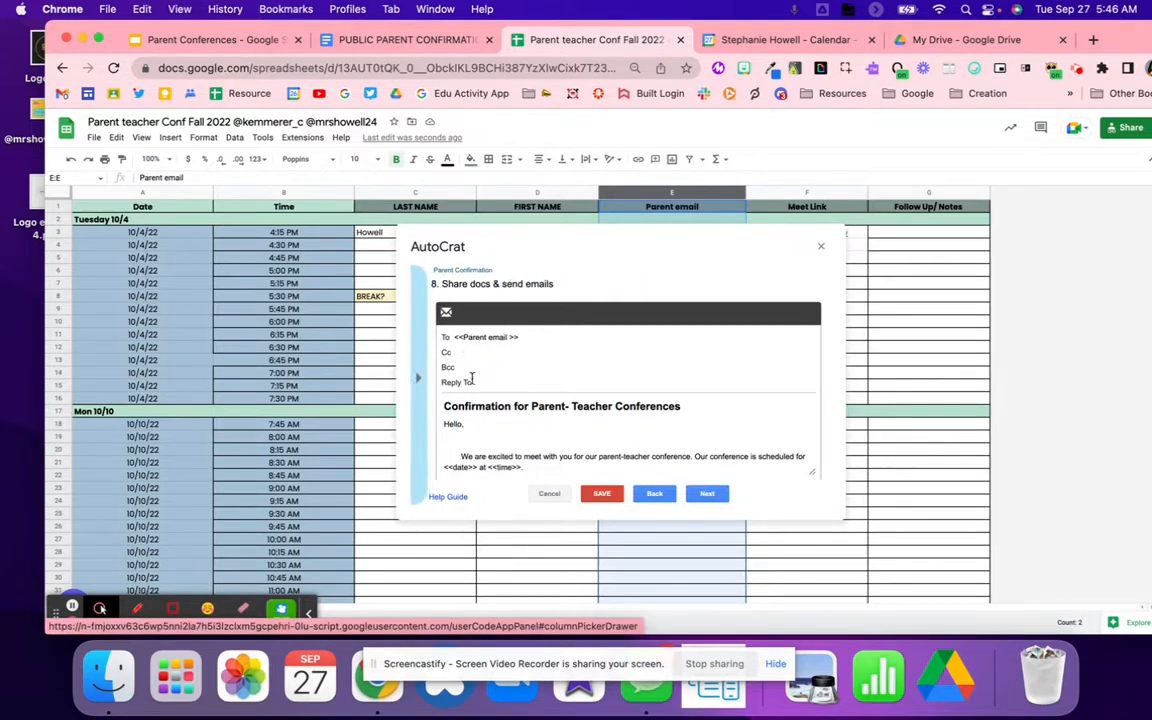
left_click_drag(475, 469, 437, 424)
left_click(437, 424)
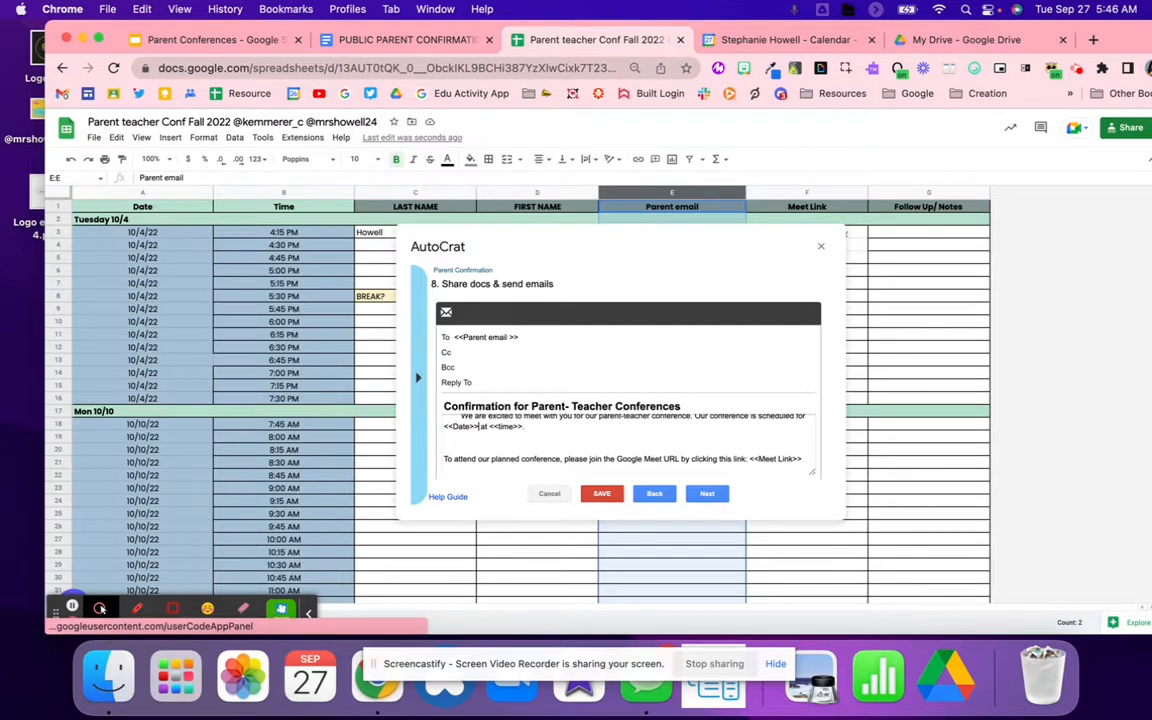
left_click(418, 402)
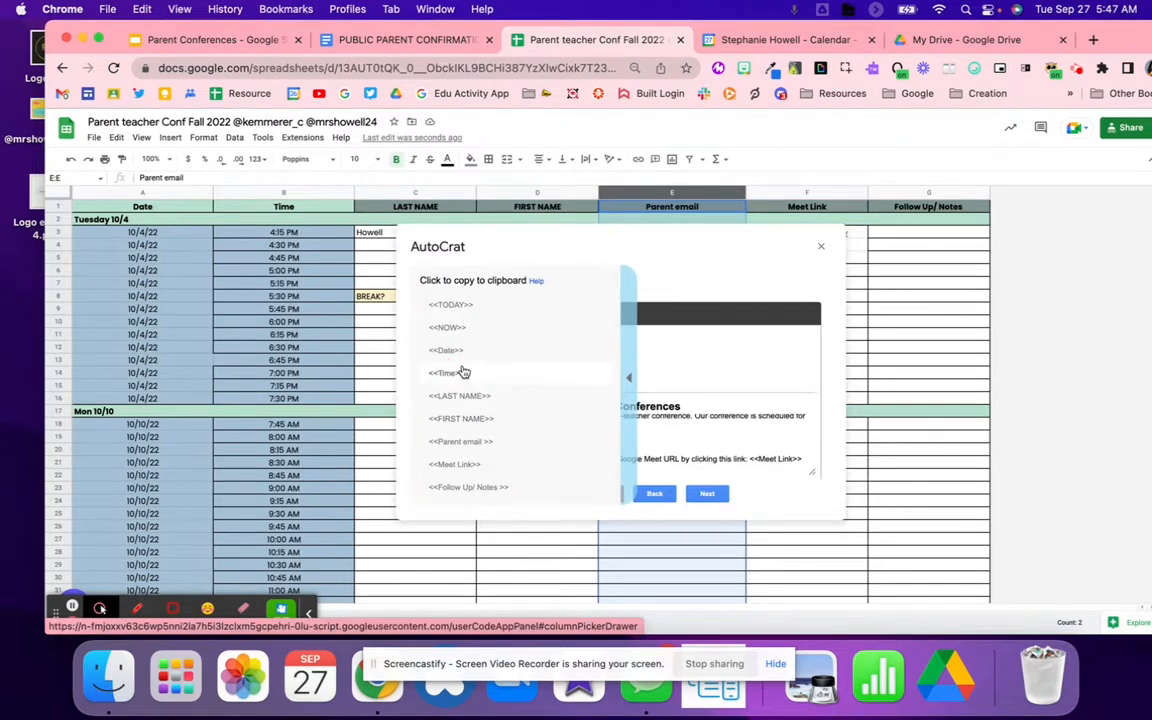
left_click(524, 427)
key("BackSpace")
key("BackSpace")
key("BackSpace")
key("BackSpace")
key("BackSpace")
key("BackSpace")
key("BackSpace")
key("BackSpace")
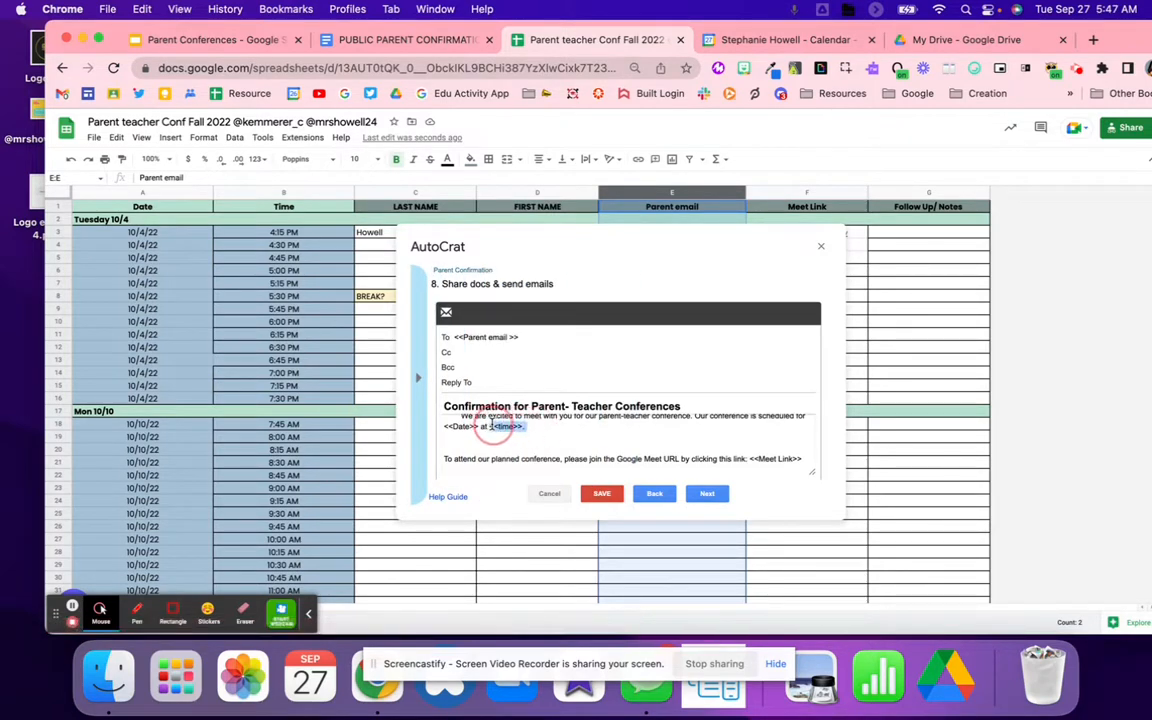
type("<<Time>>")
scroll(558, 421, "down", 3)
Step: Copy a column tag from the list and select the body's <<Meet Link>> tag to match the sheet
left_click(420, 375)
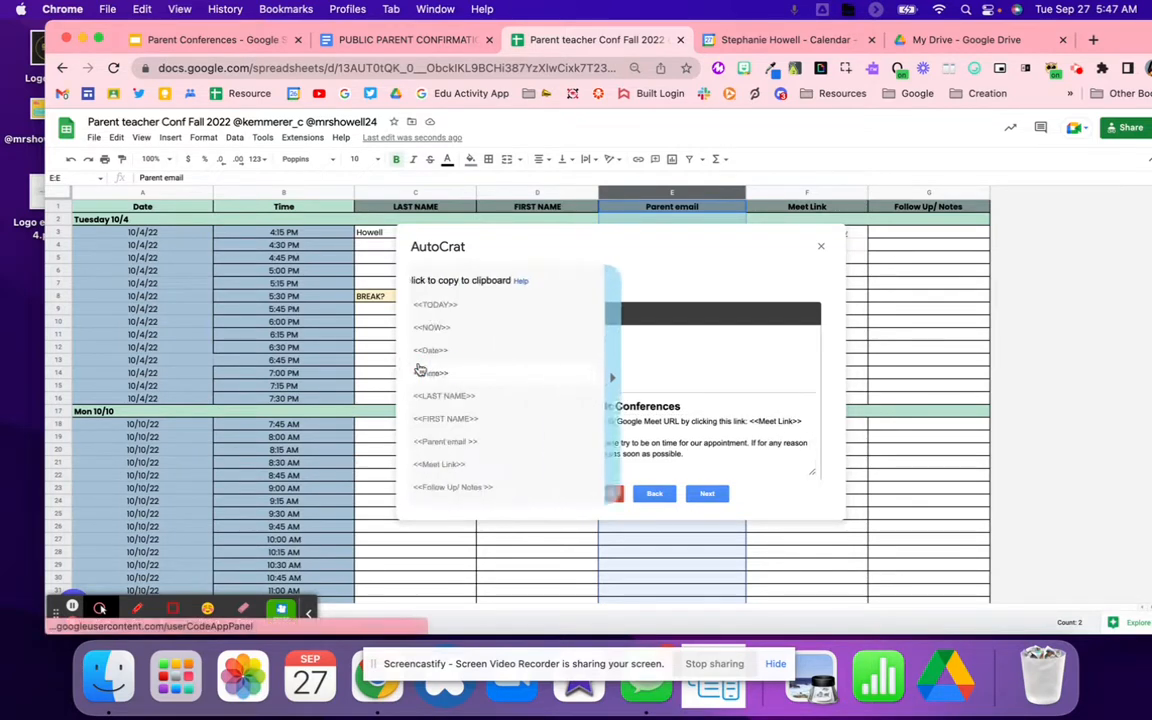
left_click(457, 461)
left_click_drag(803, 422, 751, 421)
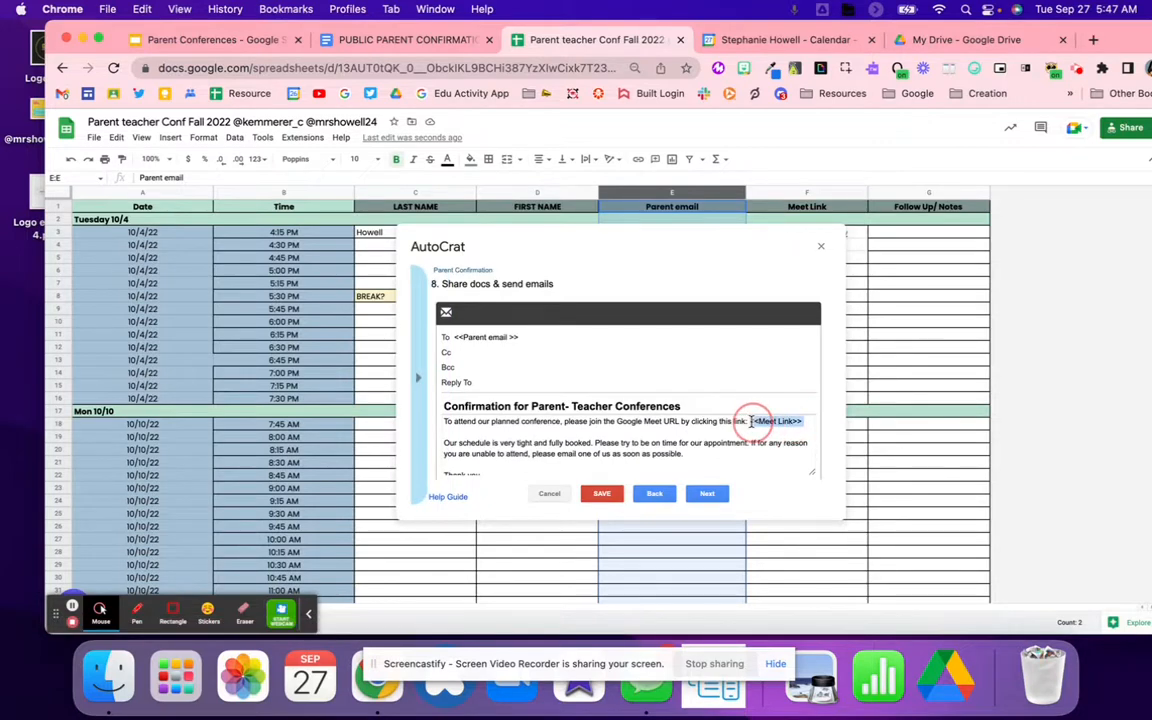
scroll(751, 420, "down", 1)
scroll(751, 420, "down", 2)
scroll(751, 420, "up", 3)
scroll(751, 420, "down", 3)
left_click(476, 452)
scroll(478, 454, "up", 10)
scroll(479, 454, "up", 1)
scroll(479, 454, "down", 4)
scroll(479, 454, "down", 5)
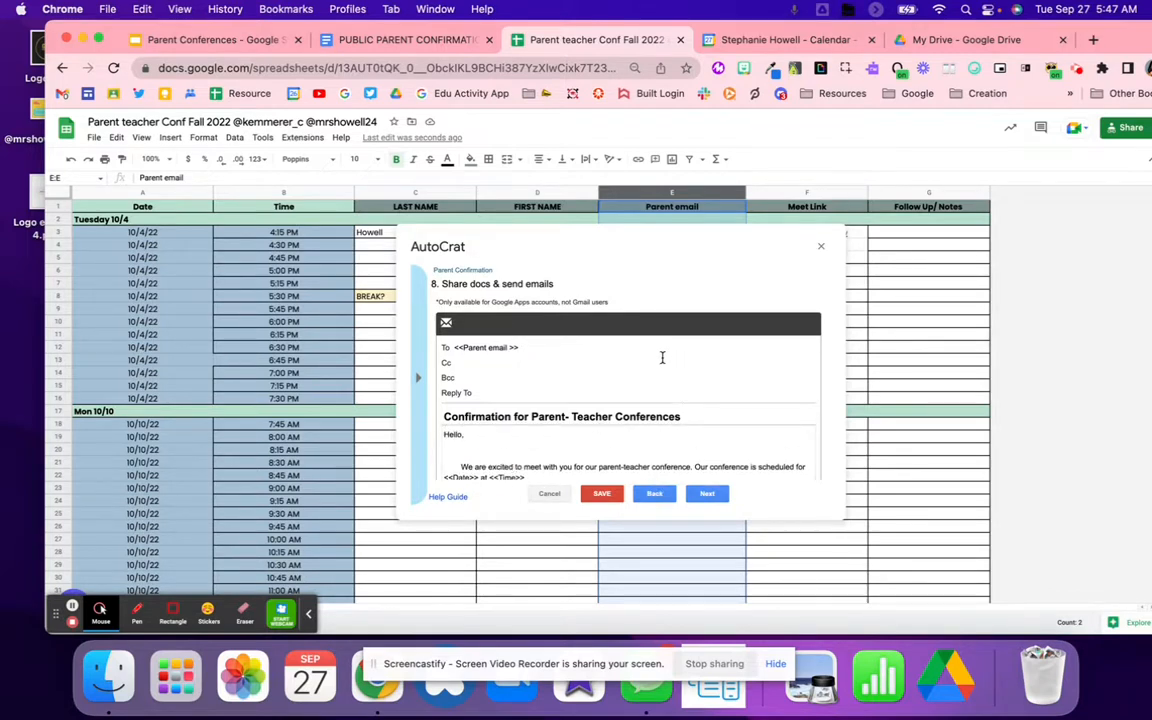
scroll(599, 465, "down", 5)
scroll(599, 465, "up", 5)
Step: Leave both job triggers at No, save the Parent Confirmation job, and close AutoCrat
left_click(706, 496)
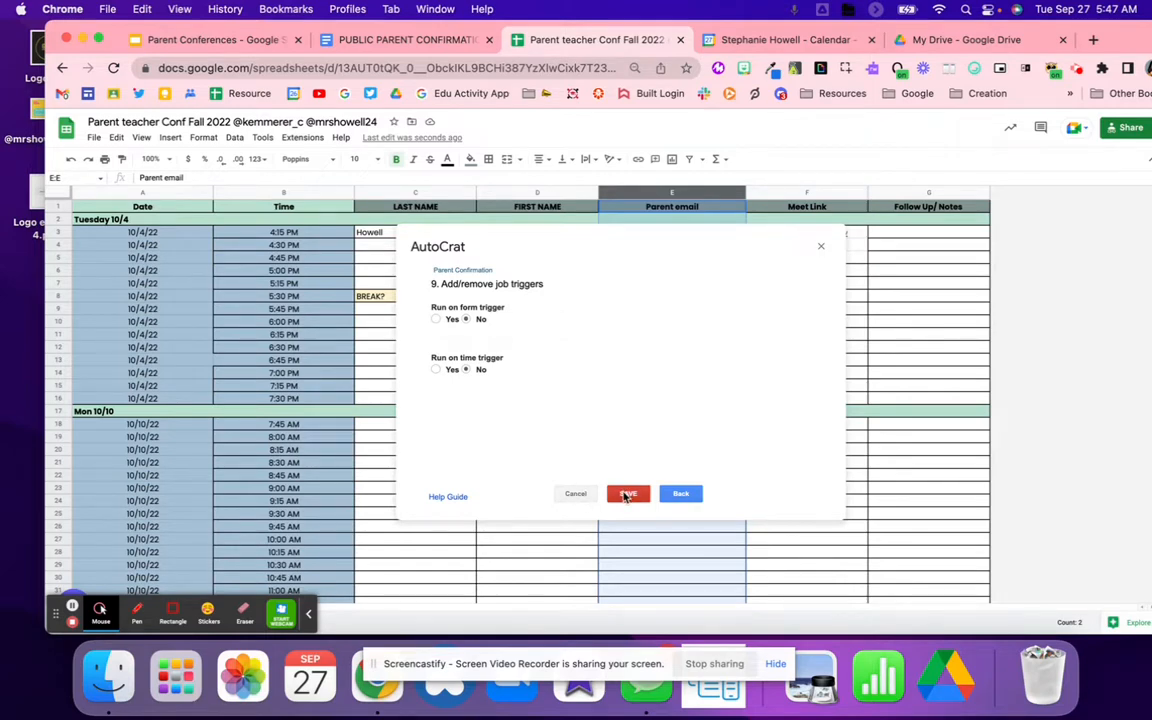
left_click(627, 494)
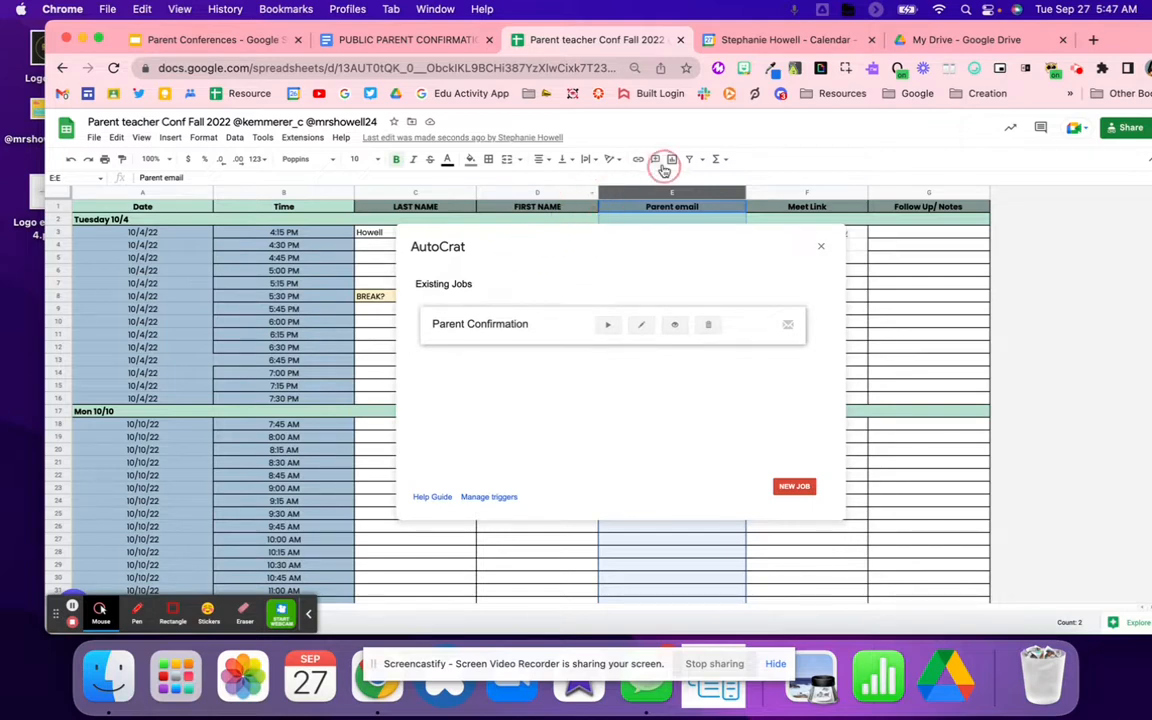
left_click_drag(604, 241, 568, 596)
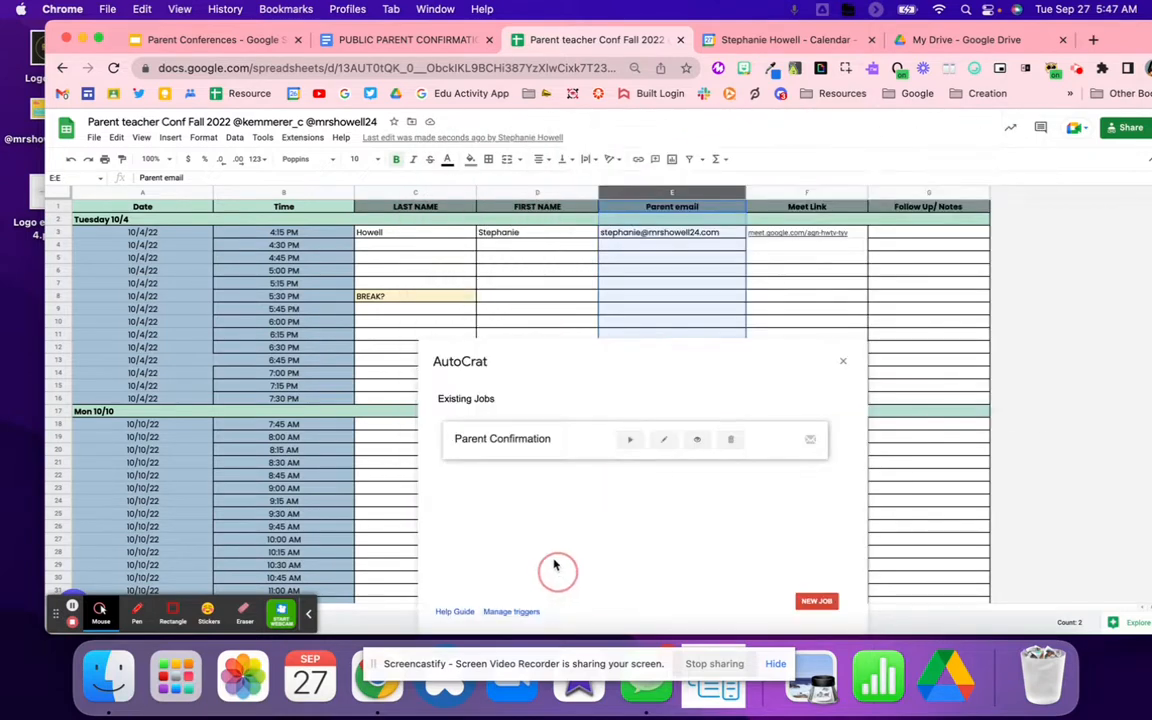
left_click_drag(607, 362, 597, 285)
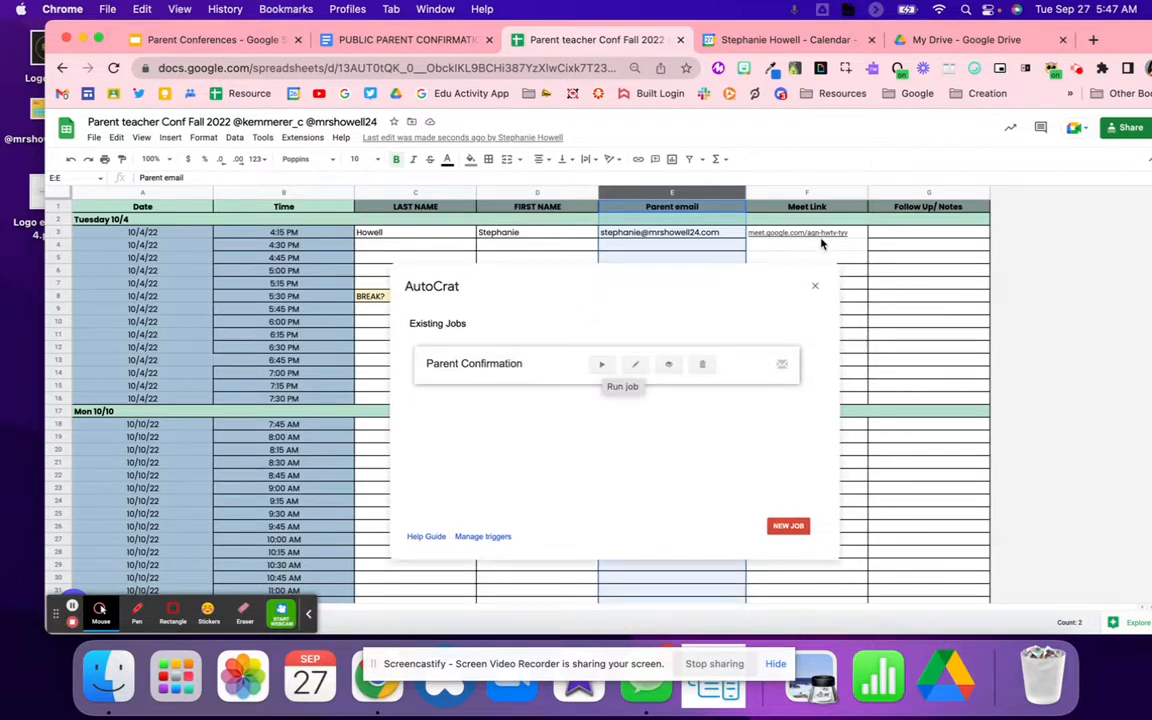
left_click(815, 286)
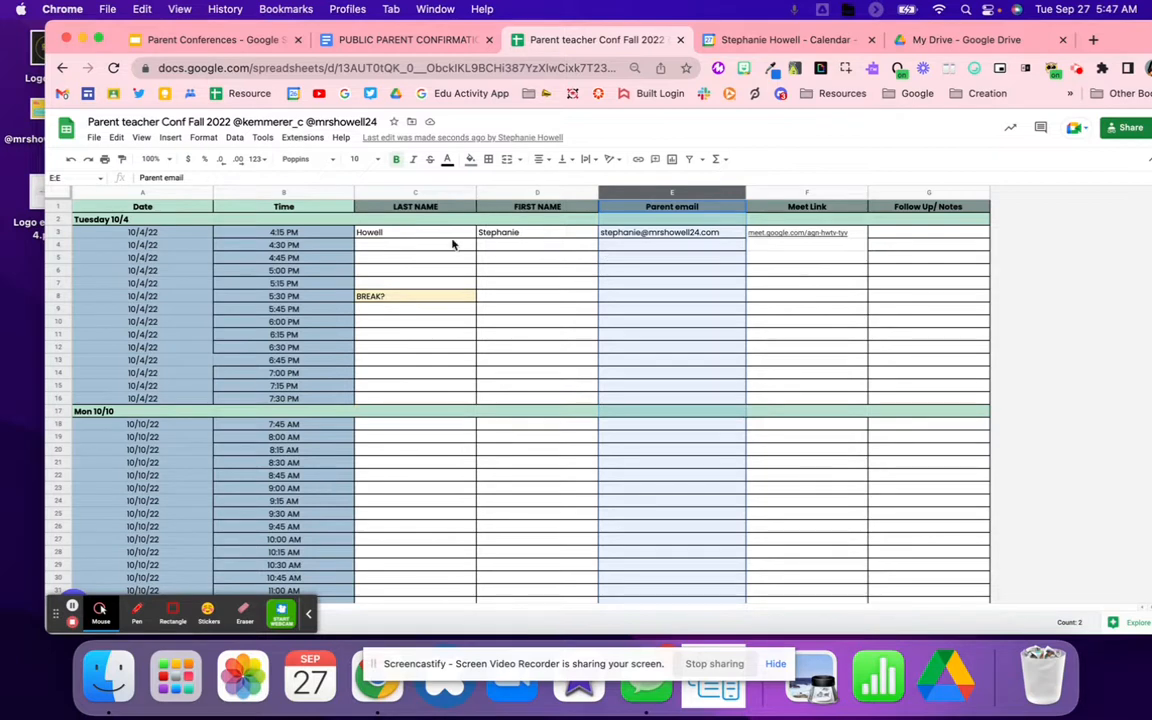
Step: Relaunch AutoCrat from Extensions and run the Parent Confirmation job
left_click(575, 285)
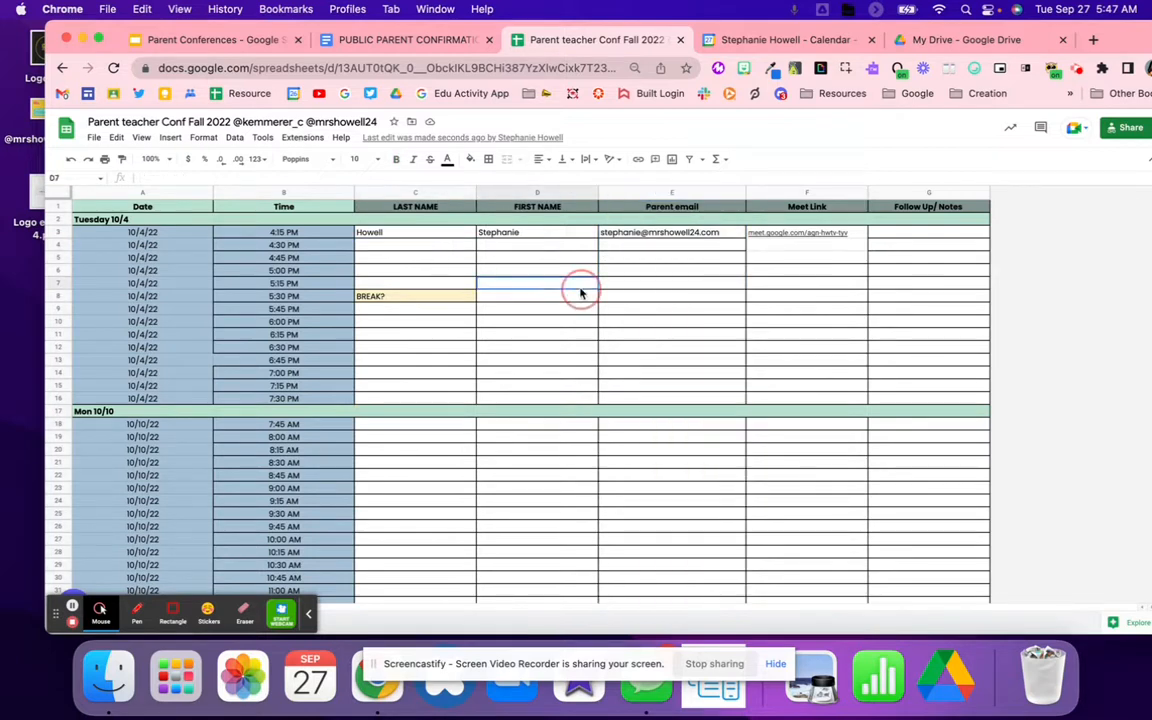
left_click(316, 141)
mouse_move(352, 257)
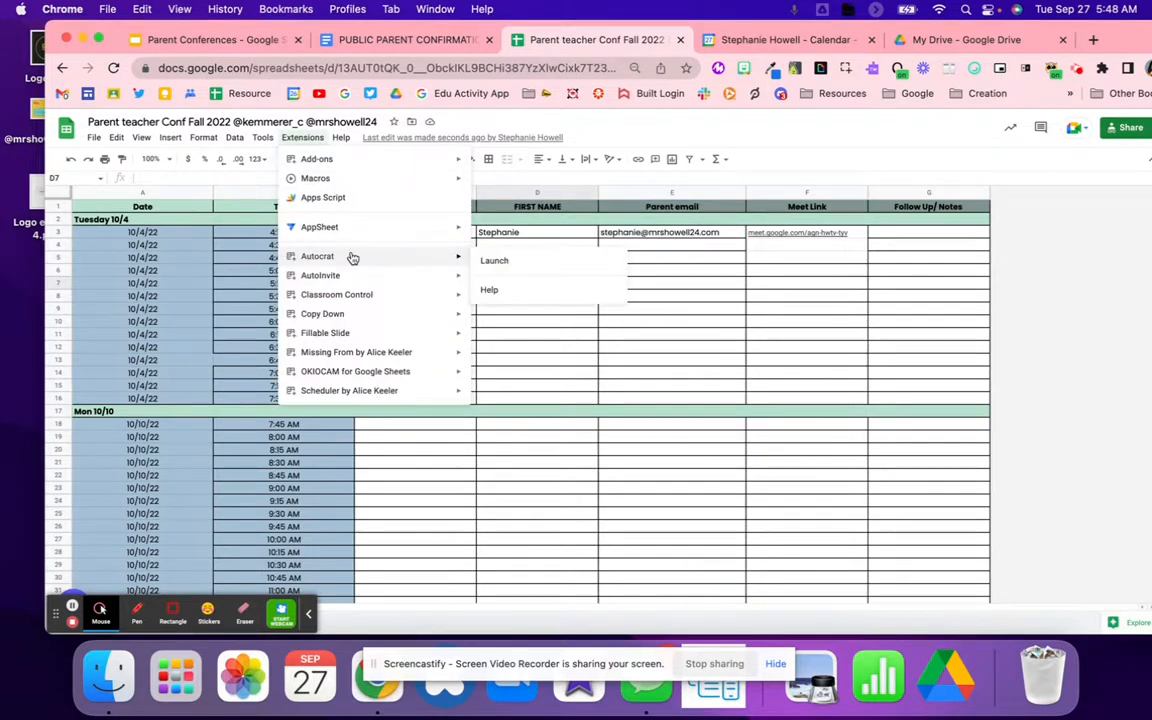
left_click(500, 261)
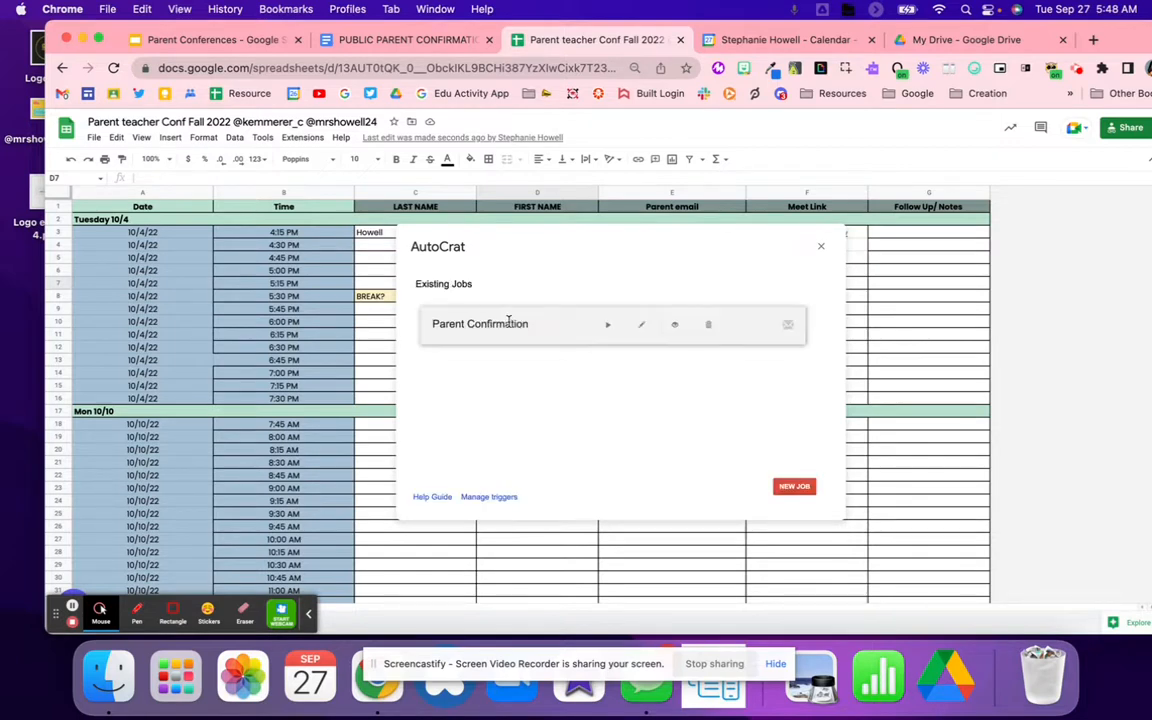
left_click(607, 328)
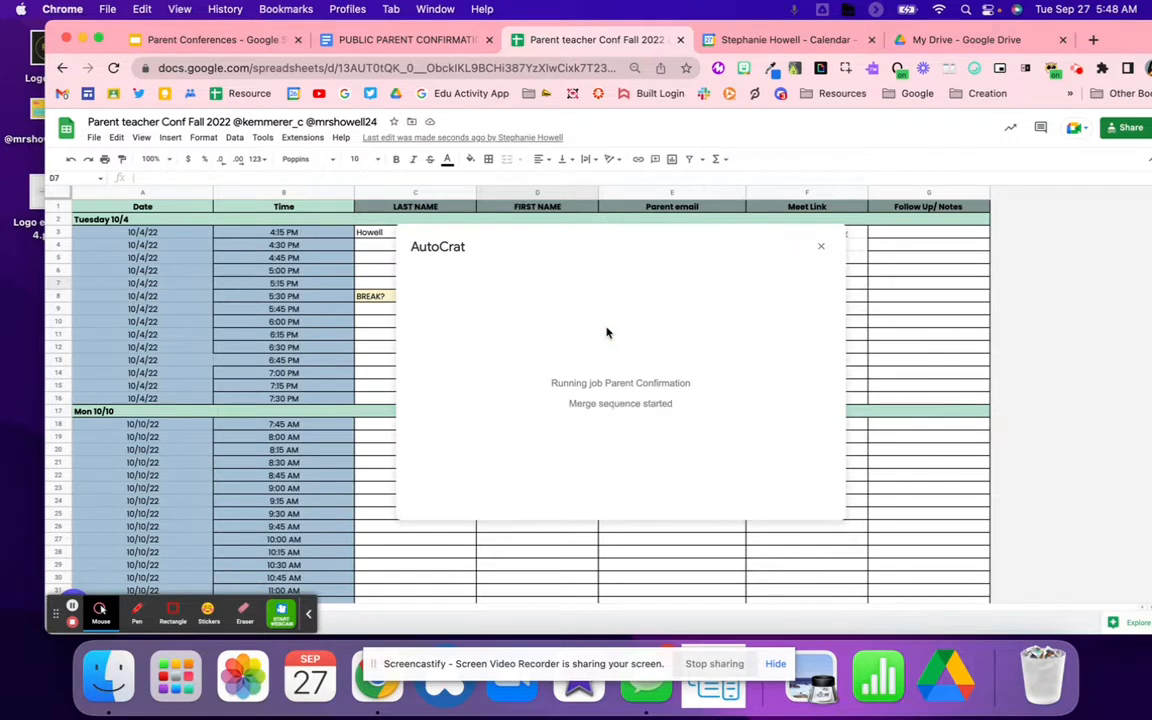
Step: Check the merge status columns and bring up row 2's merged PDF link
scroll(1022, 243, "right", 2)
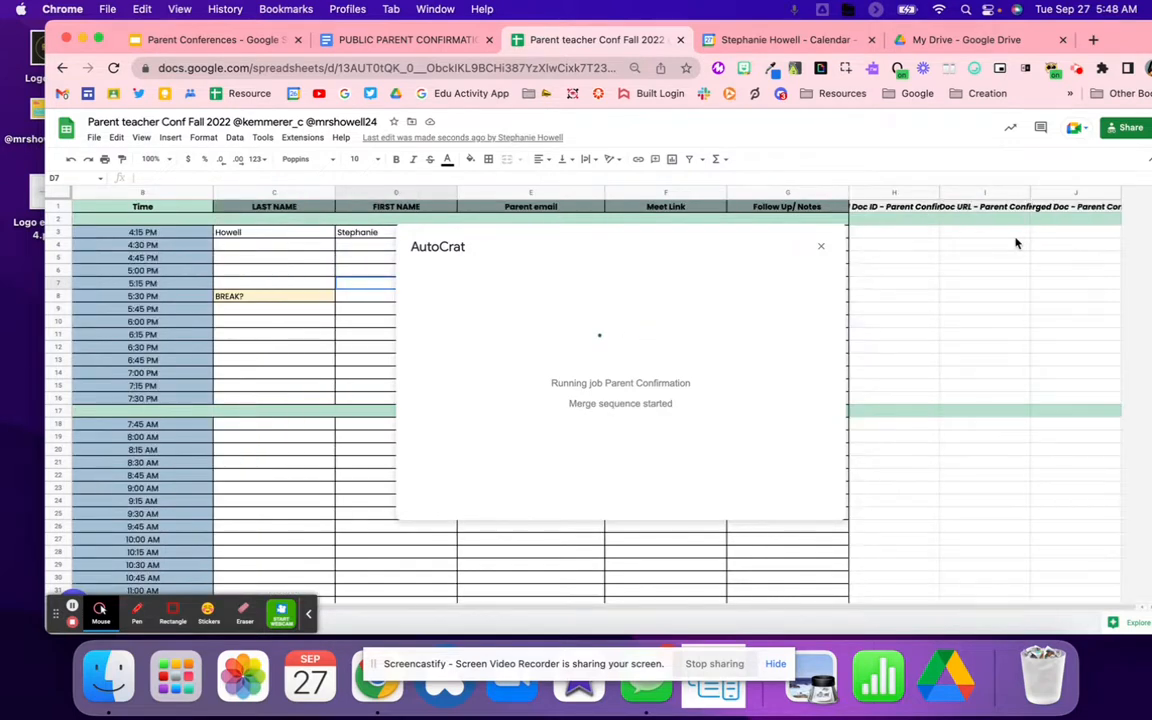
scroll(1068, 229, "right", 2)
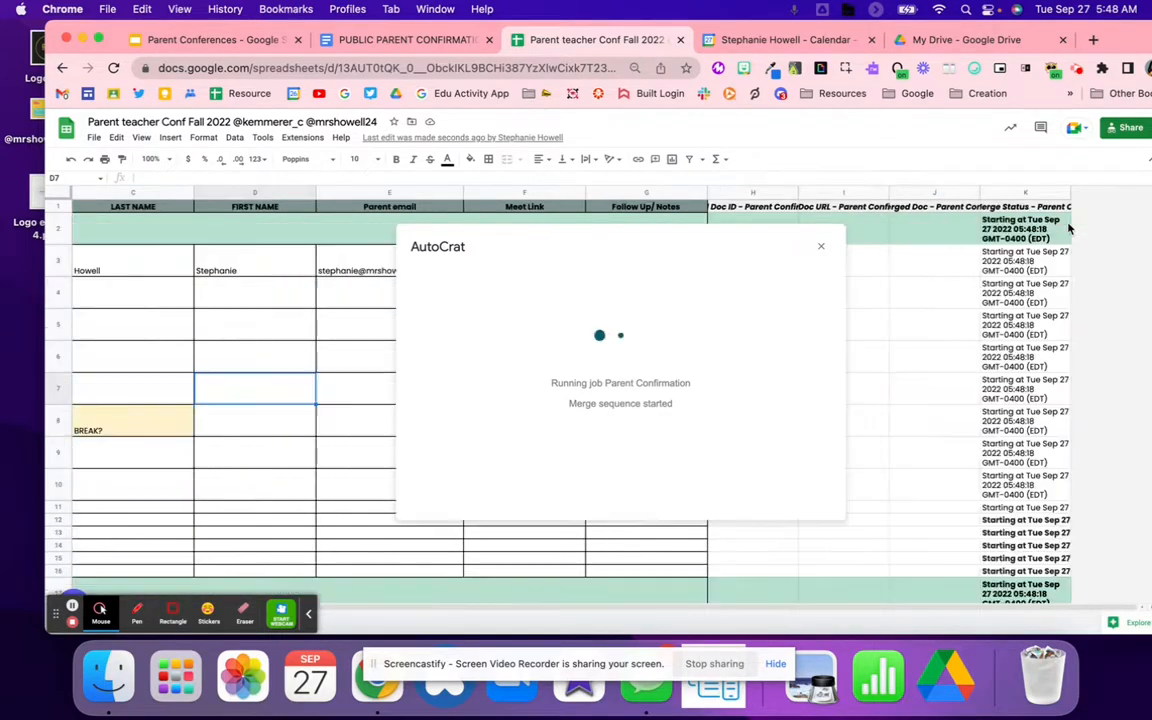
left_click(1026, 258)
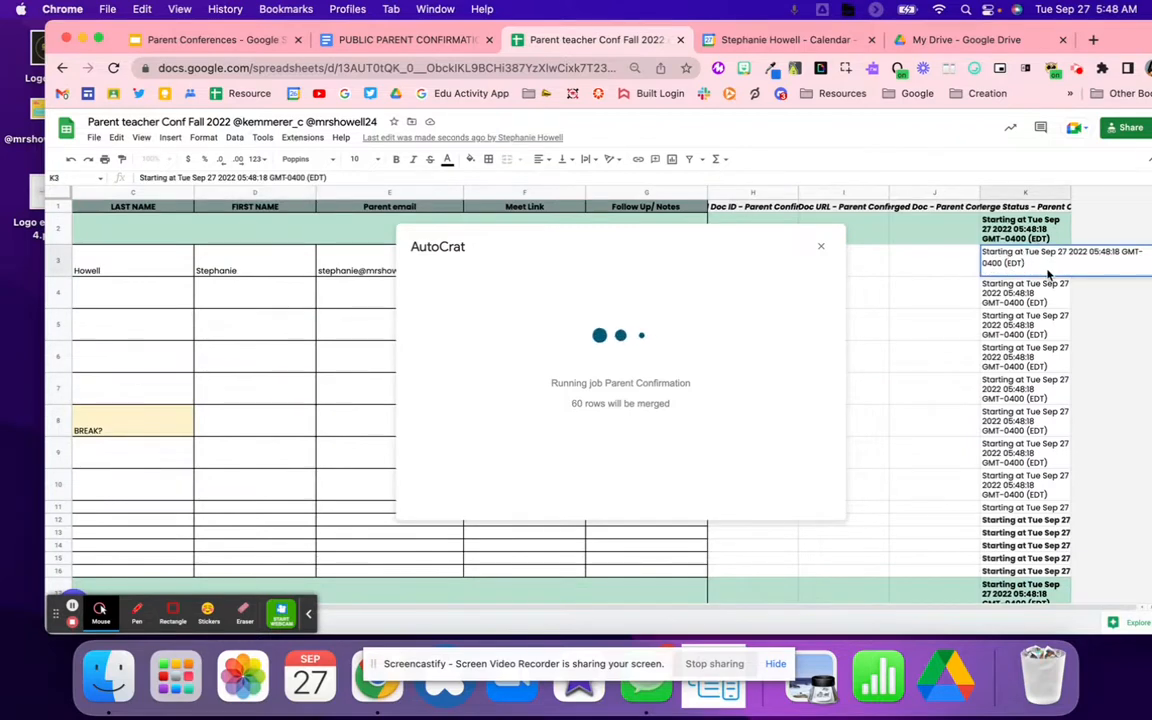
left_click(965, 290)
scroll(985, 345, "down", 10)
scroll(985, 348, "up", 10)
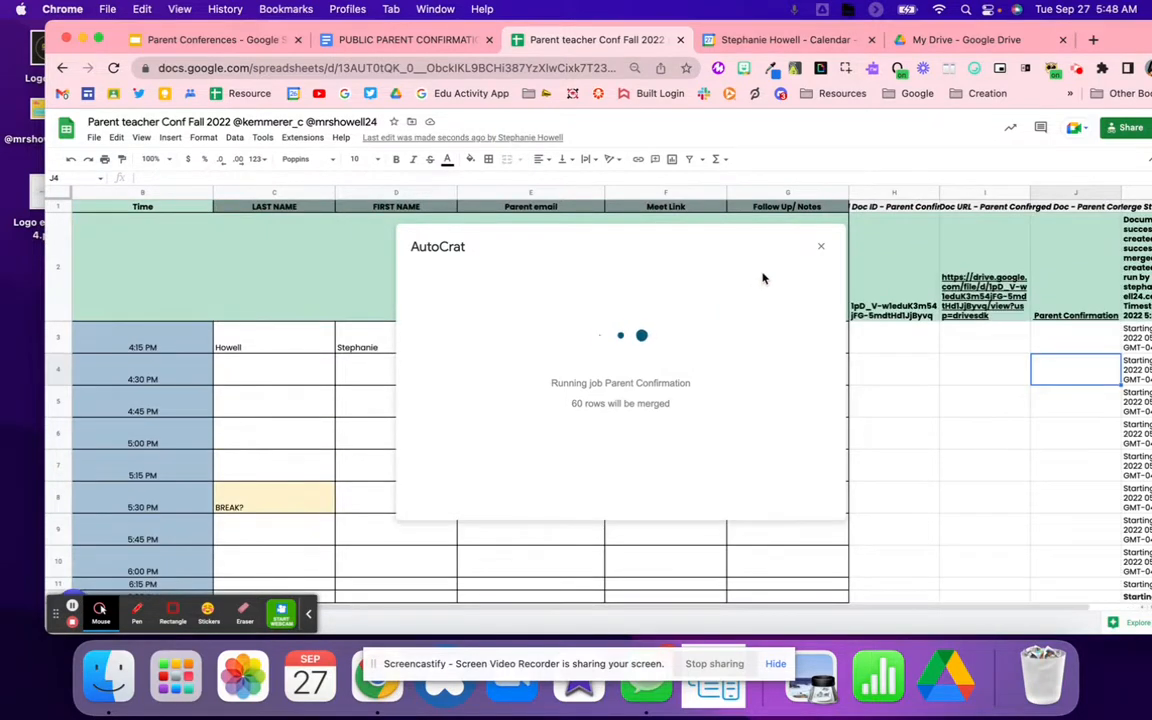
left_click(1052, 310)
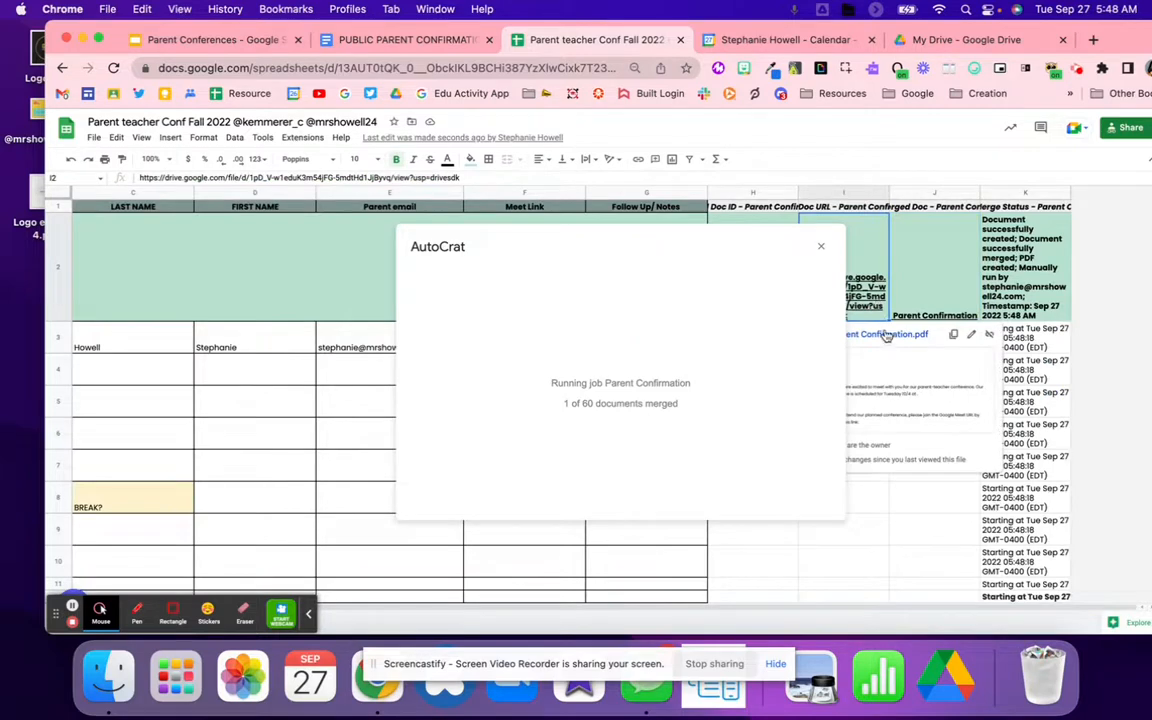
Step: Open the first merged PDF and inspect its date line, where the time is blank
left_click(885, 335)
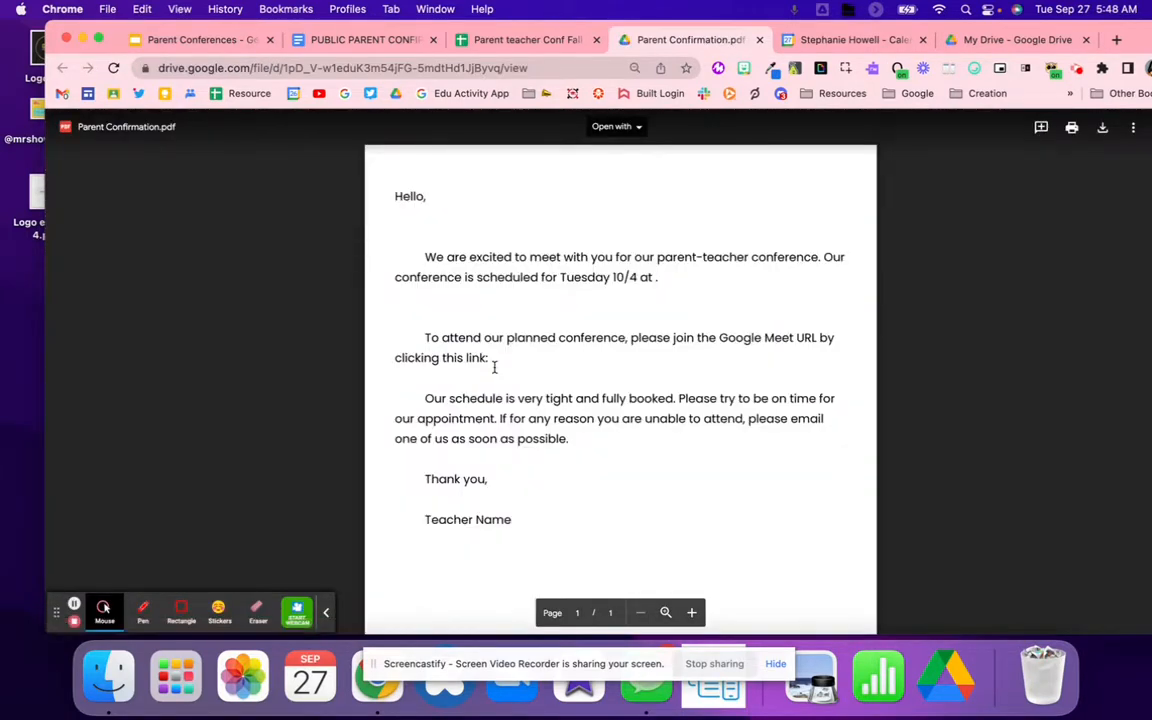
left_click_drag(612, 278, 643, 280)
left_click(570, 337)
double_click(656, 278)
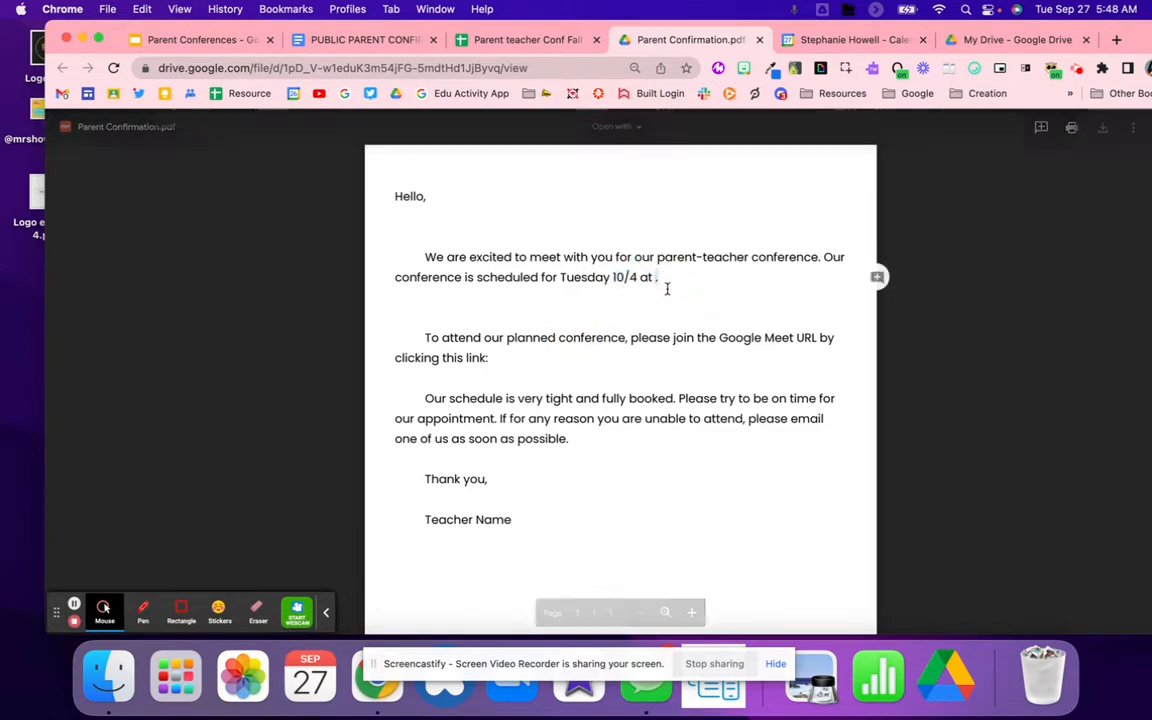
Step: Compare against the letter template and the Test calendar event, then return to the sheet
left_click(360, 40)
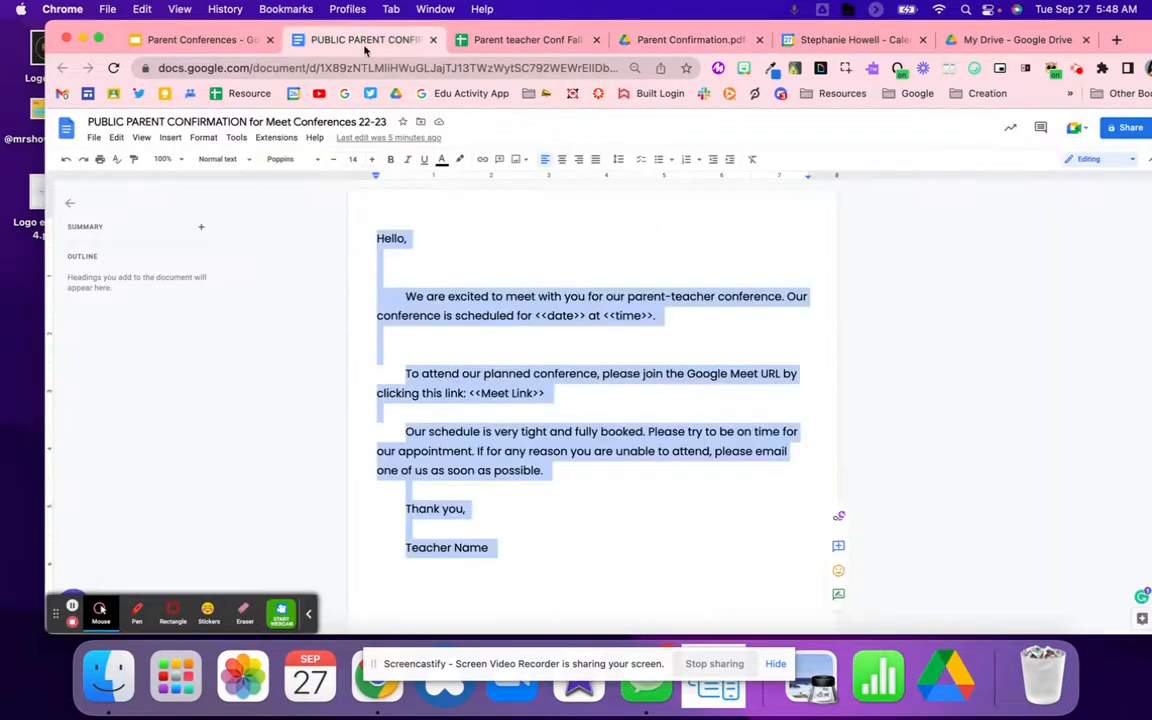
left_click(553, 42)
left_click(689, 41)
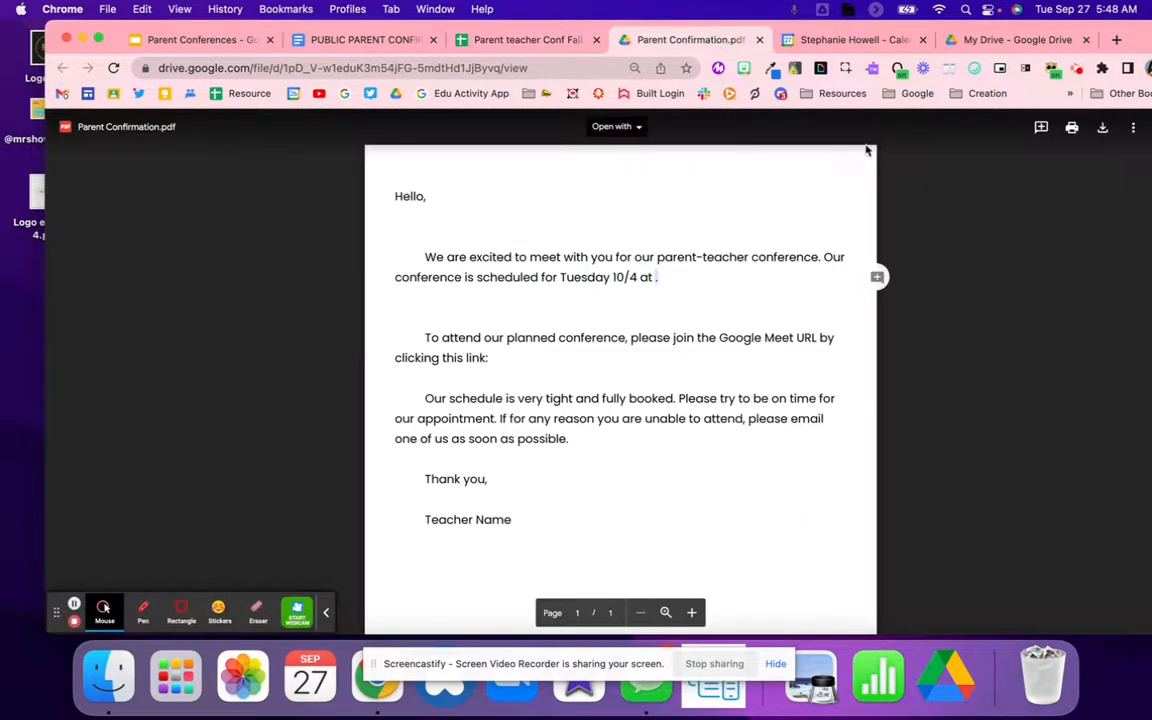
left_click(830, 41)
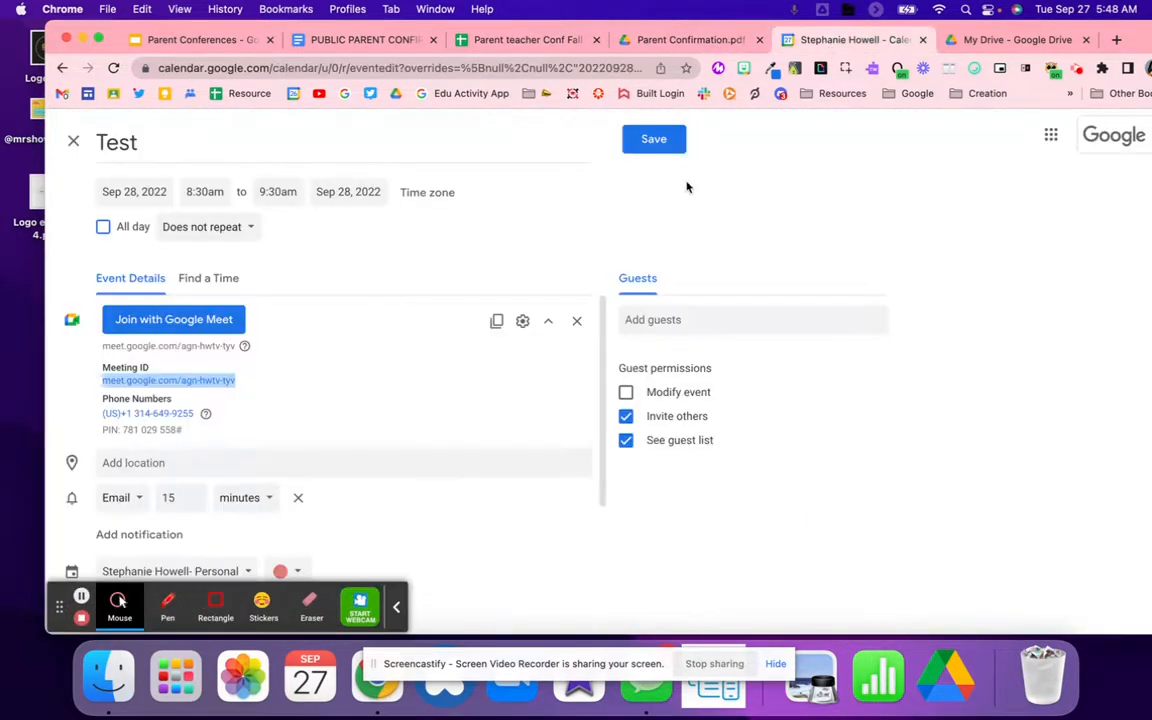
left_click(360, 40)
left_click(527, 40)
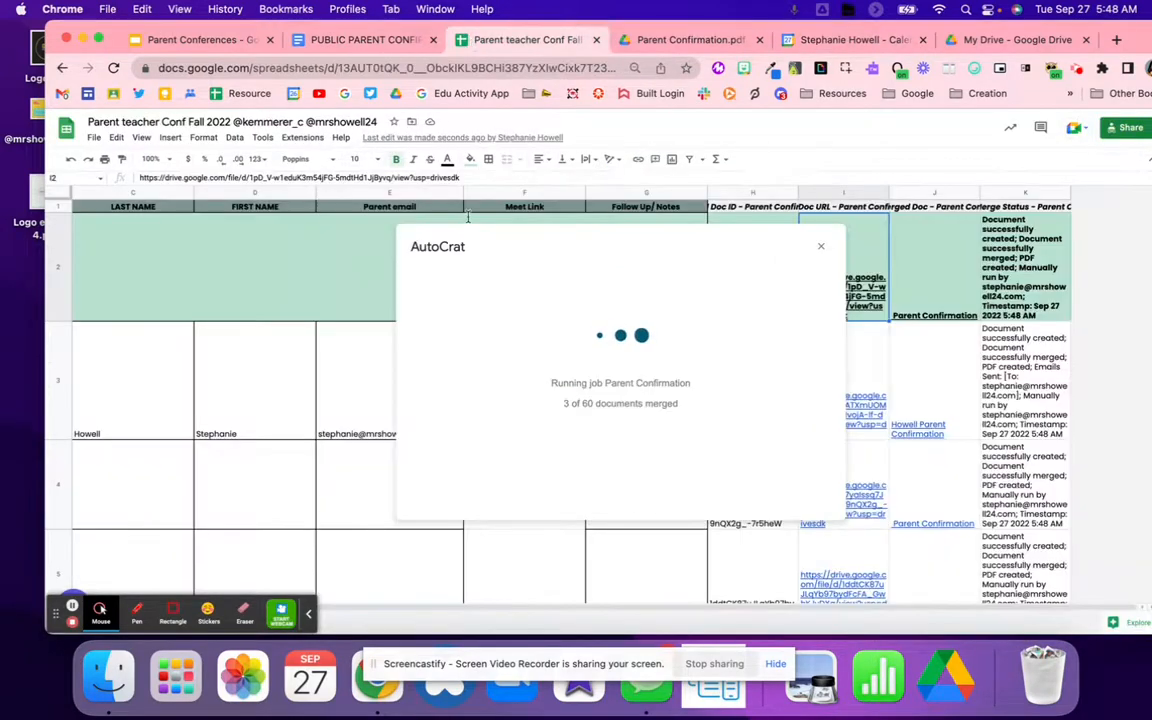
Step: Inspect row 3's parent email, row 2's document ID and the 10/4 row, then select row 3's PDF link
left_click(380, 328)
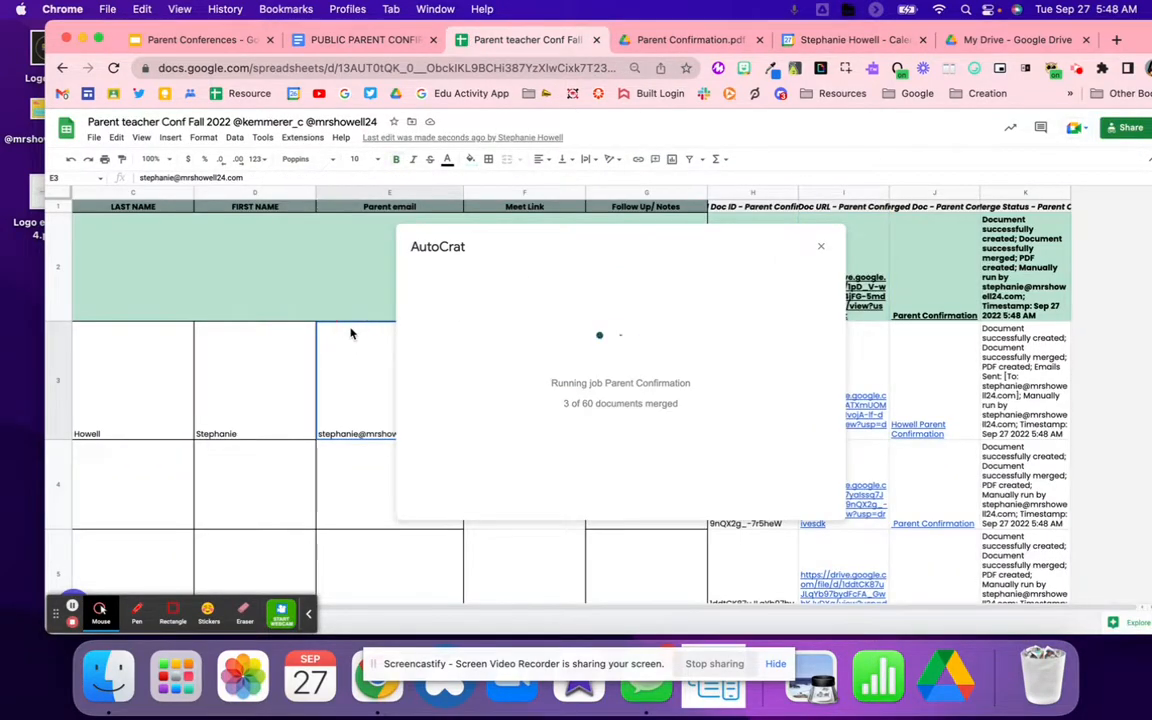
left_click(768, 217)
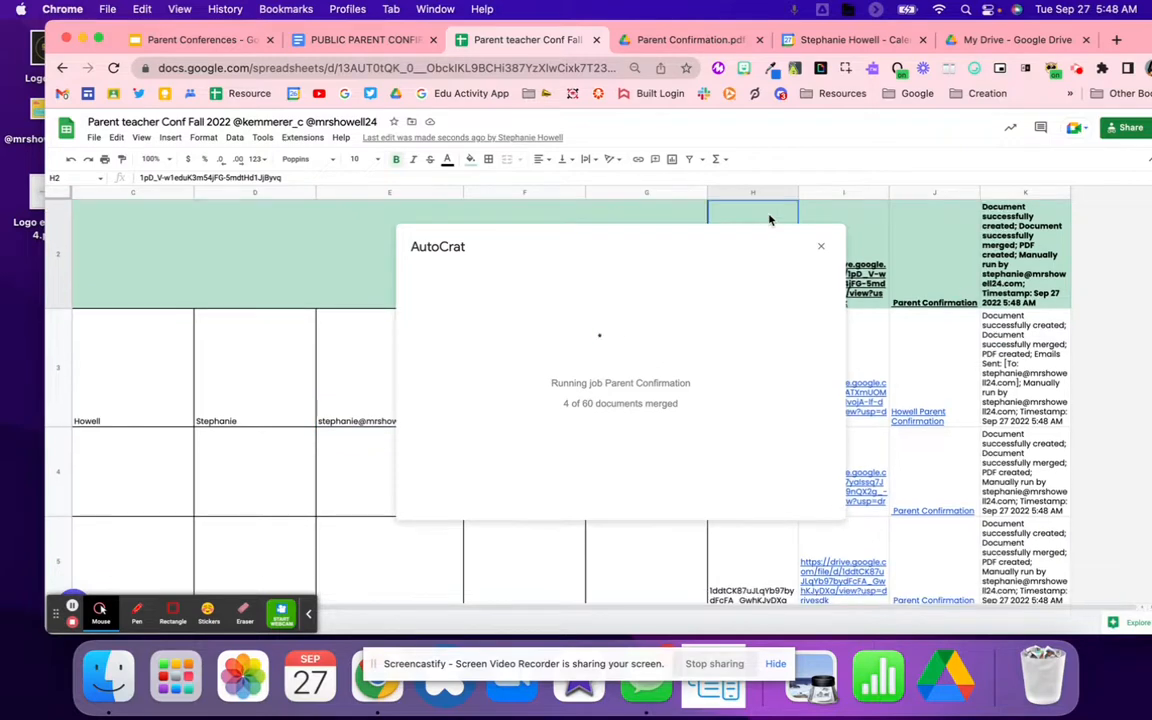
scroll(215, 290, "left", 2)
left_click(216, 292)
scroll(216, 292, "left", 2)
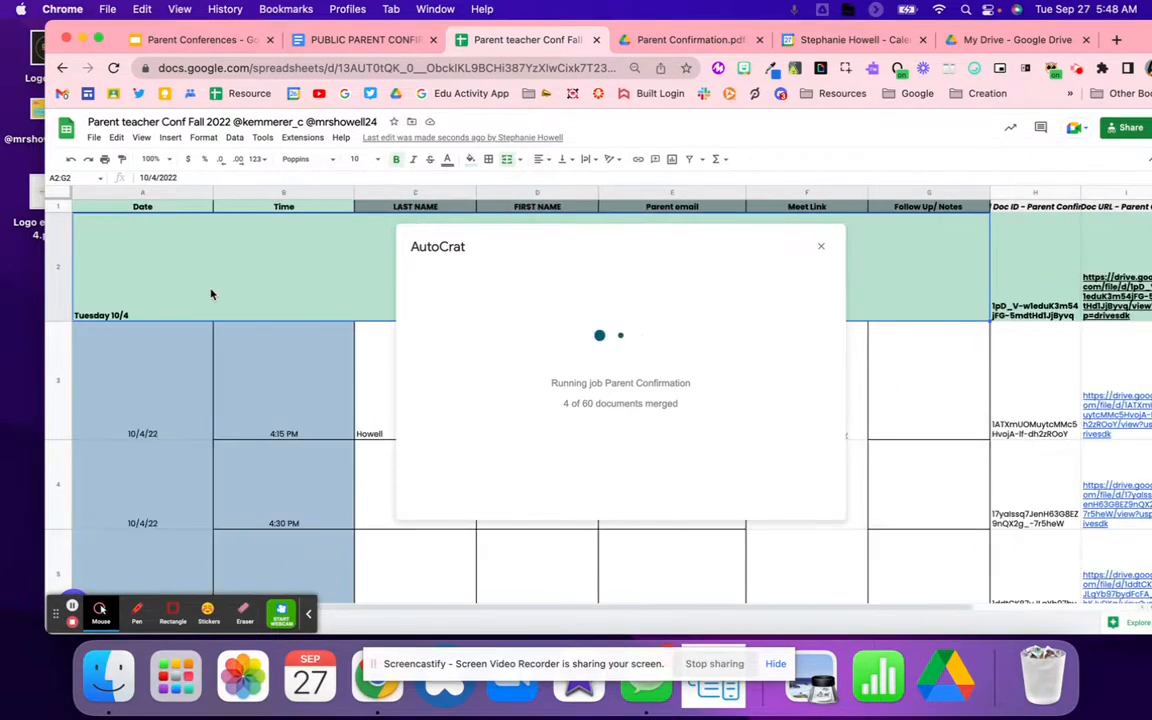
left_click(46, 274)
scroll(167, 272, "up", 3)
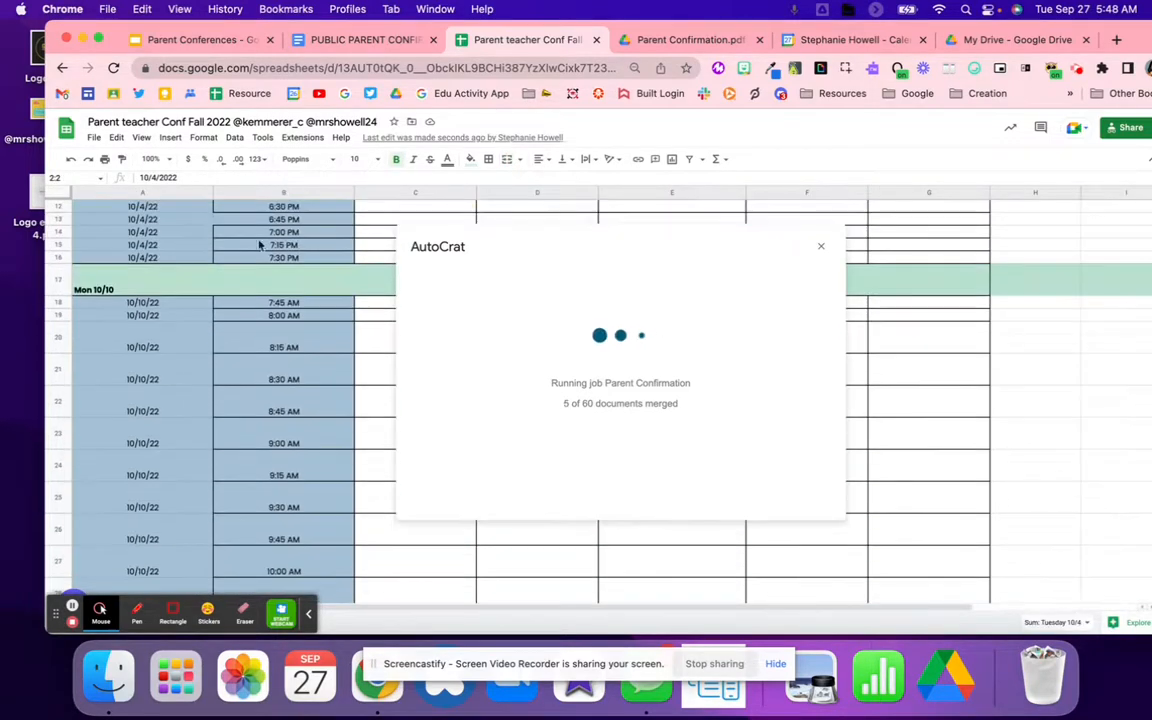
scroll(591, 219, "down", 3)
left_click(1128, 398)
Step: Open Howell Parent Confirmation.pdf, verify 10/4/22 at 4:15 PM and the Meet link, then open Gmail
mouse_move(1040, 456)
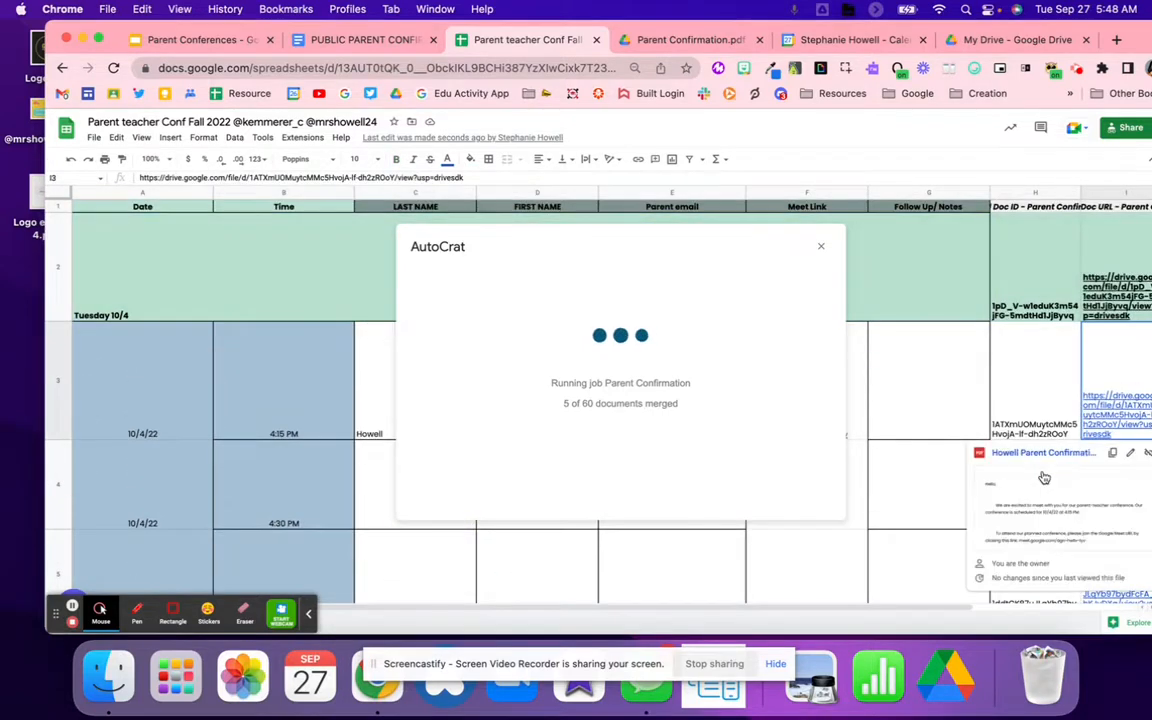
left_click(1036, 458)
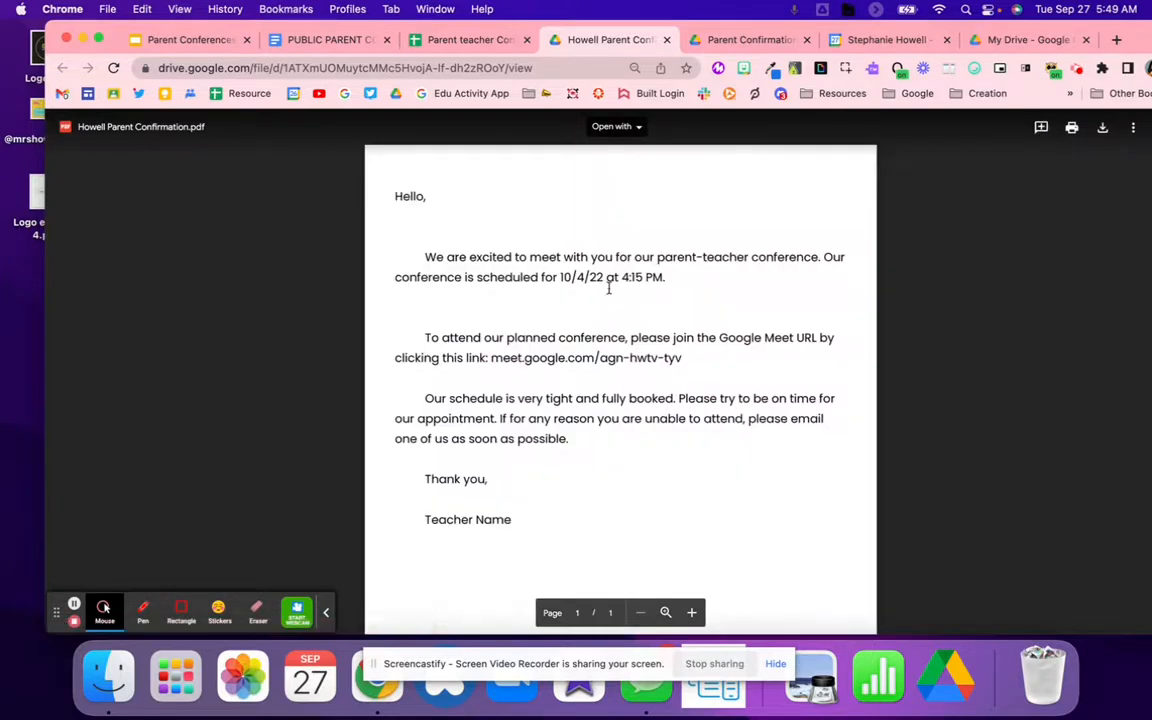
left_click_drag(560, 277, 672, 285)
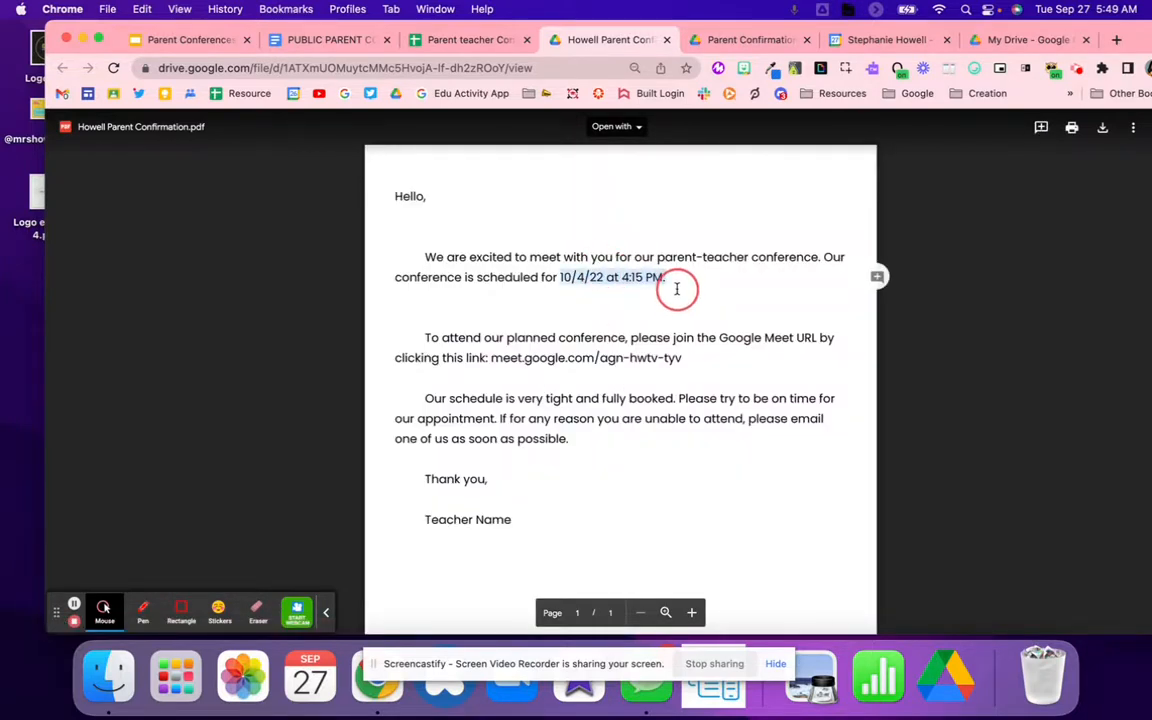
left_click(627, 366)
left_click(198, 399)
left_click(990, 41)
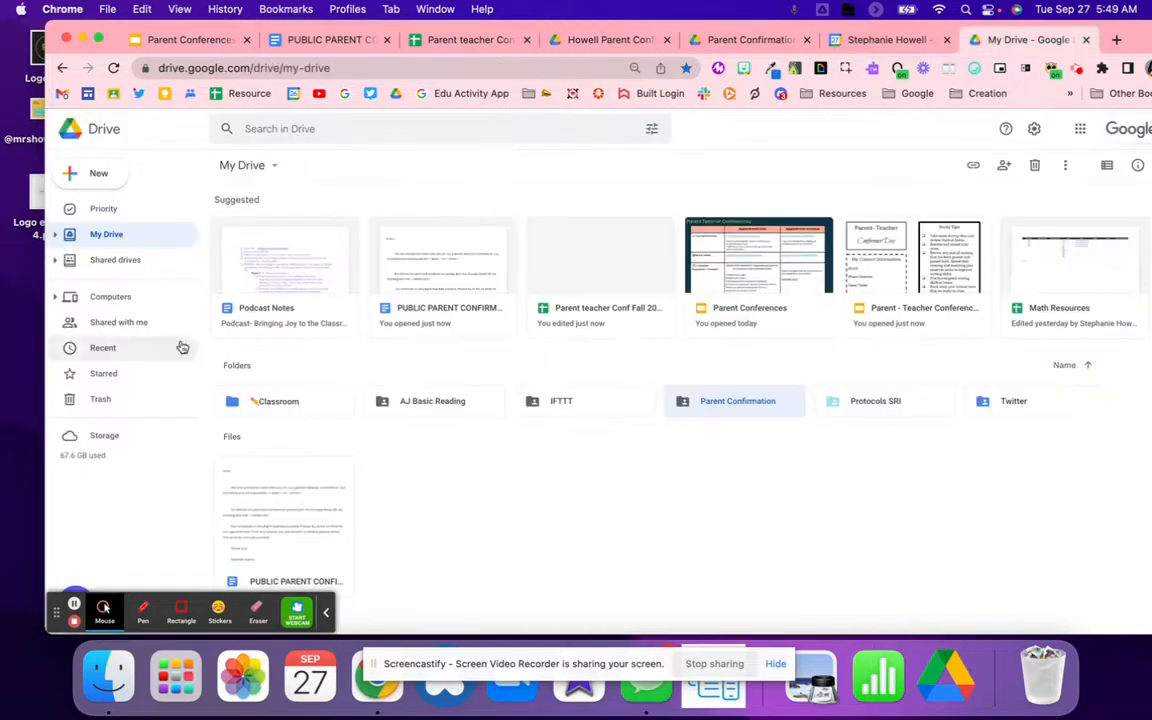
left_click(63, 93)
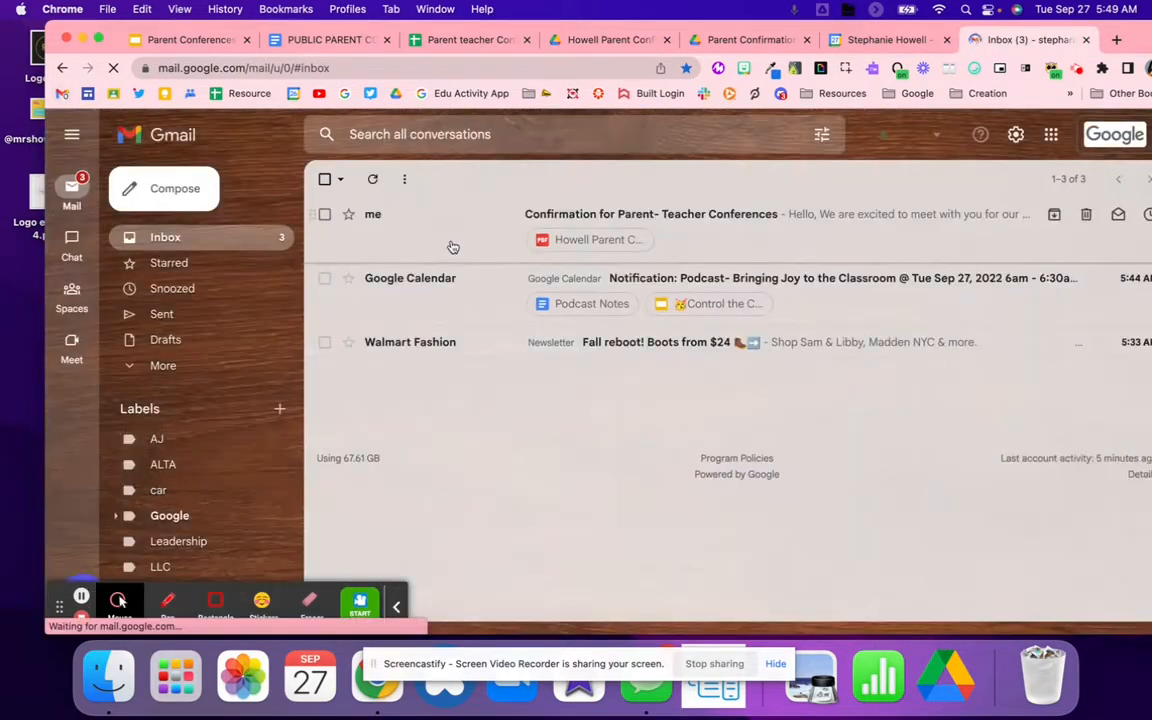
Step: Open the Confirmation for Parent- Teacher Conferences email and preview its attached PDF letter
left_click(447, 237)
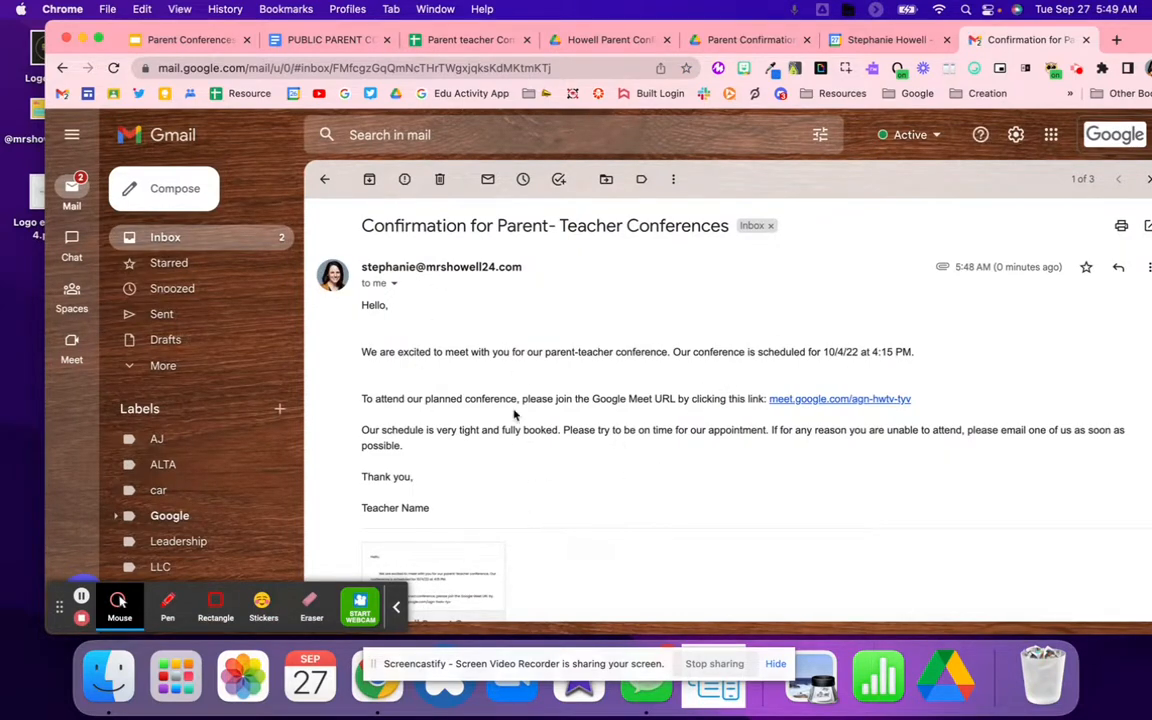
scroll(514, 413, "down", 3)
left_click(460, 427)
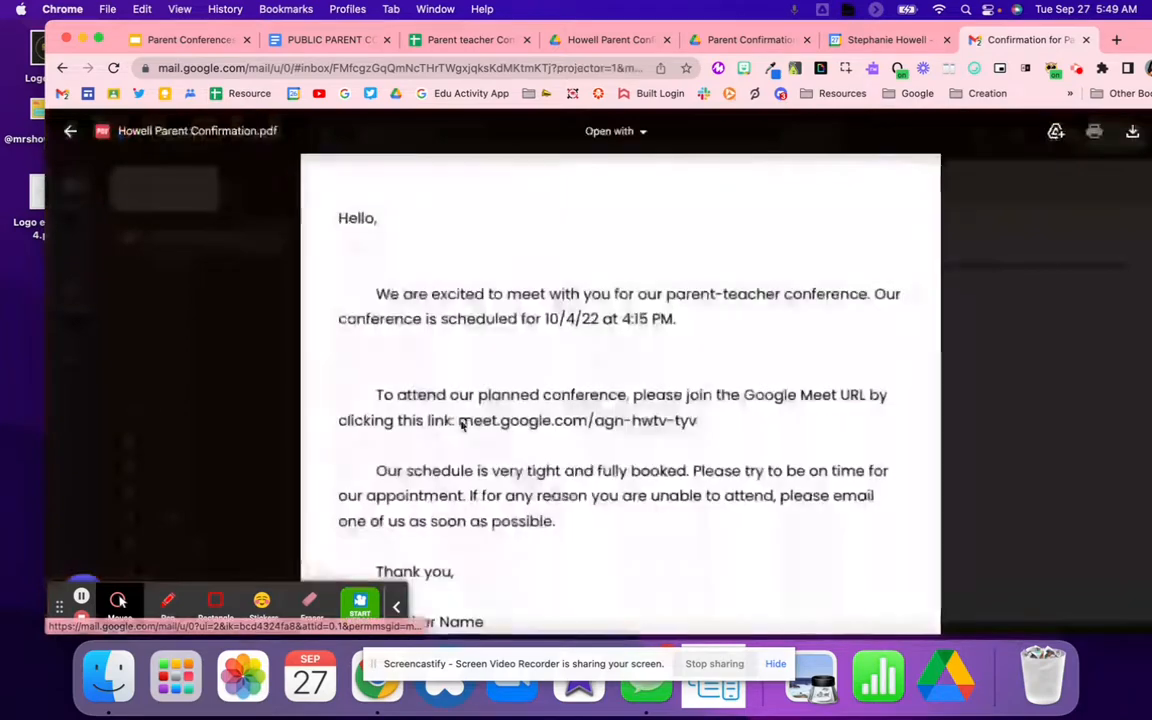
left_click(270, 376)
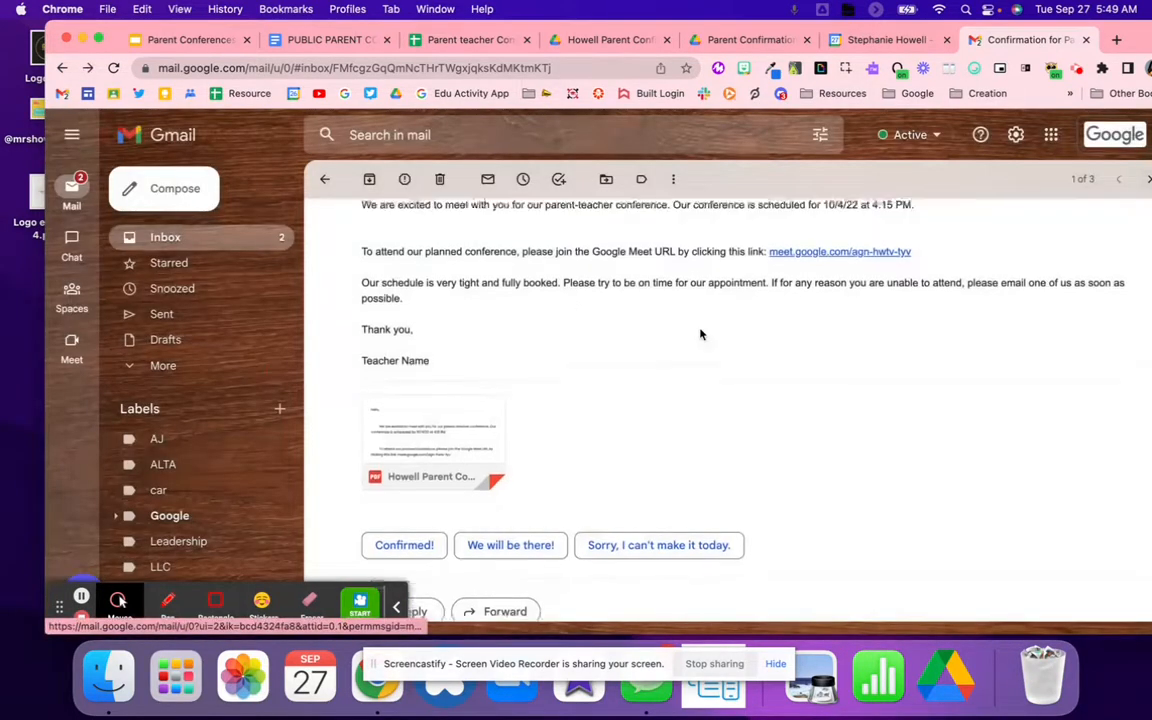
Step: Check the first Parent Confirmation PDF, which shows a blank time, then return to the letter template
scroll(700, 334, "up", 3)
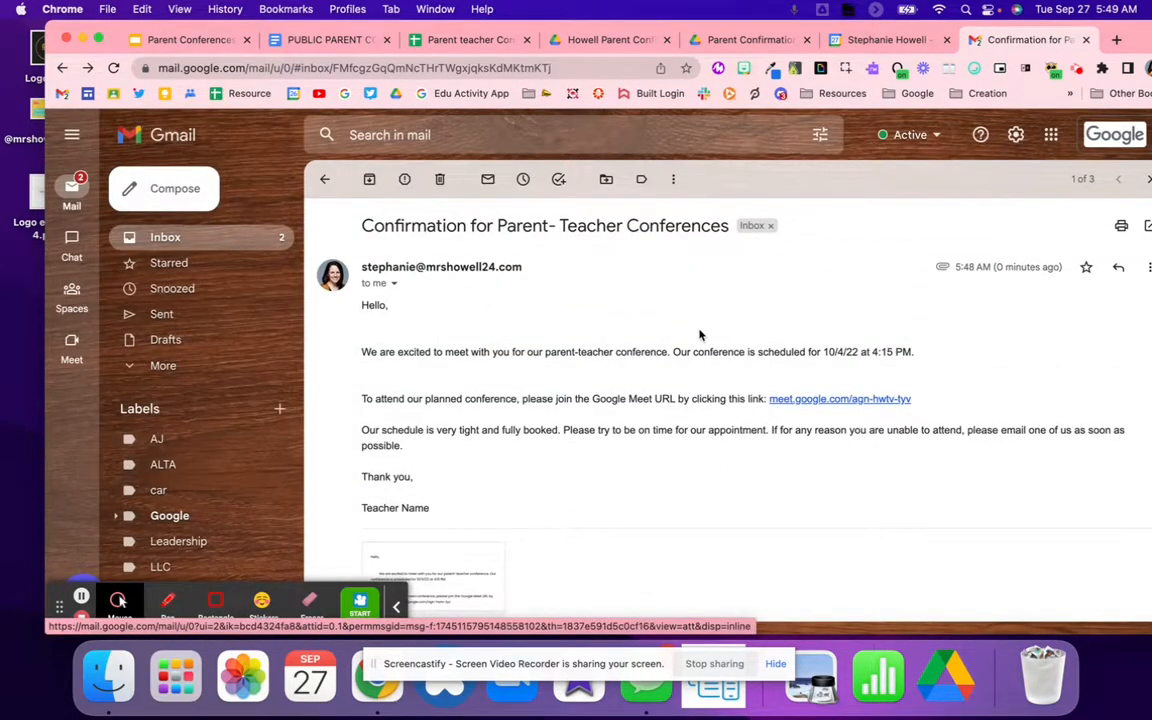
left_click(820, 351)
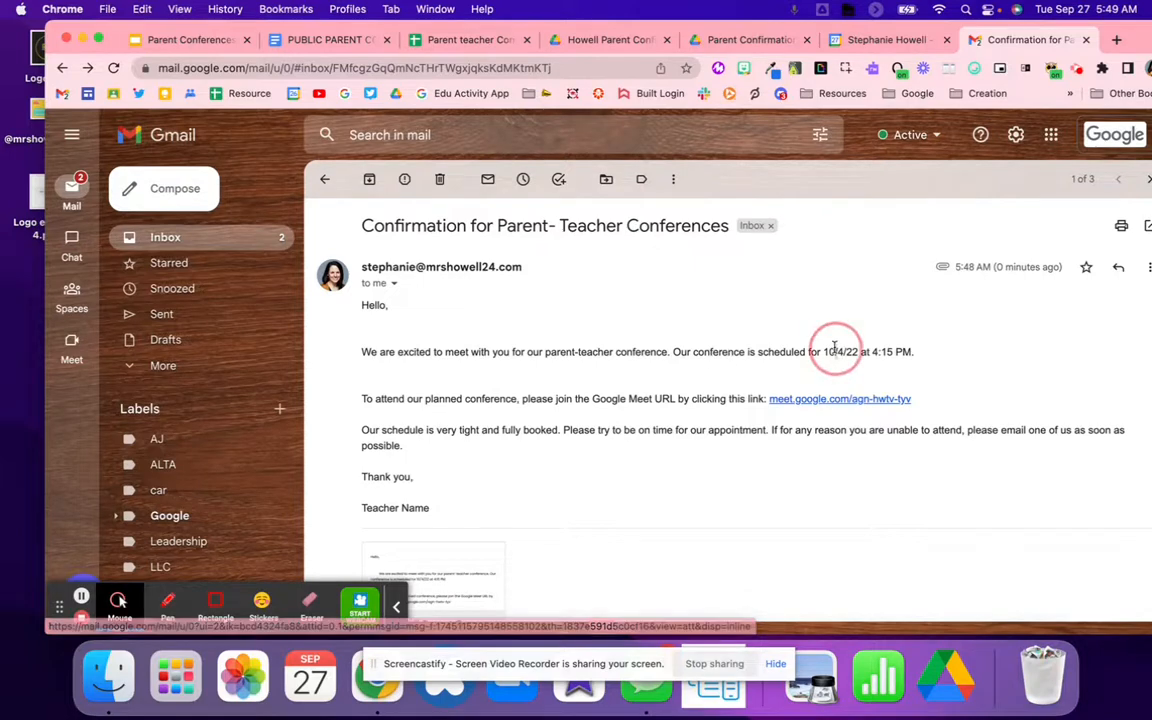
left_click(745, 40)
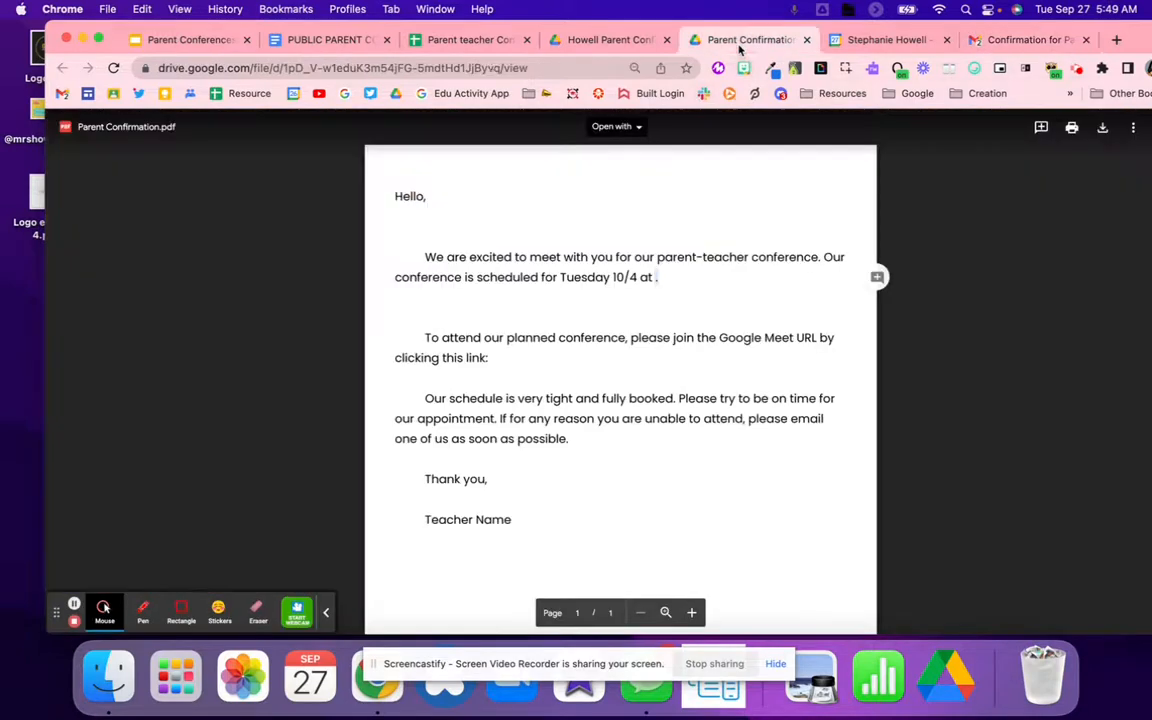
left_click(311, 47)
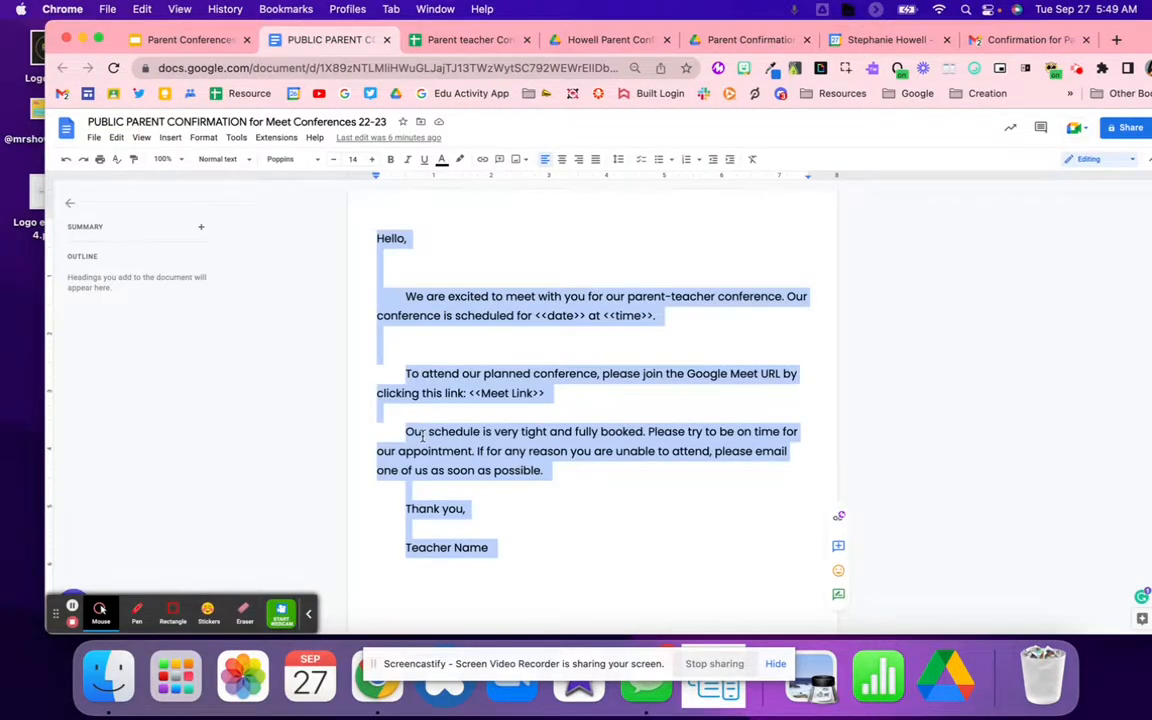